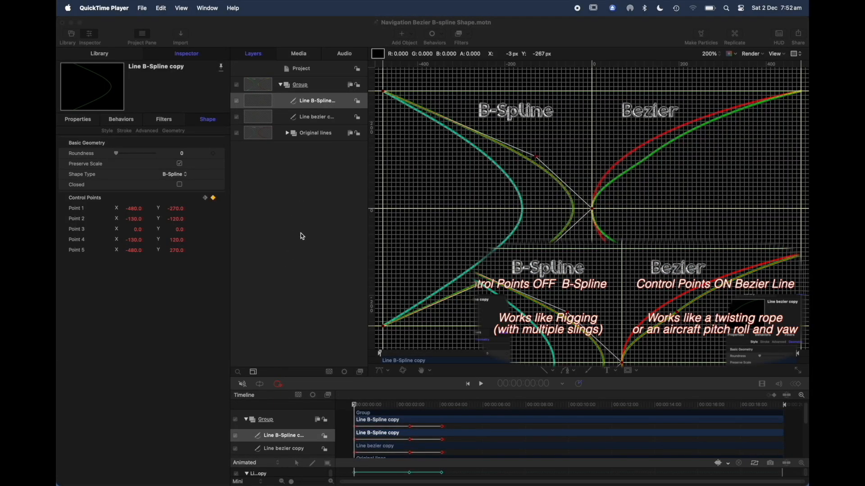
Play the Line B-Spline copy animation, stop it, and return the playhead to the start of the timeline.
click(489, 386)
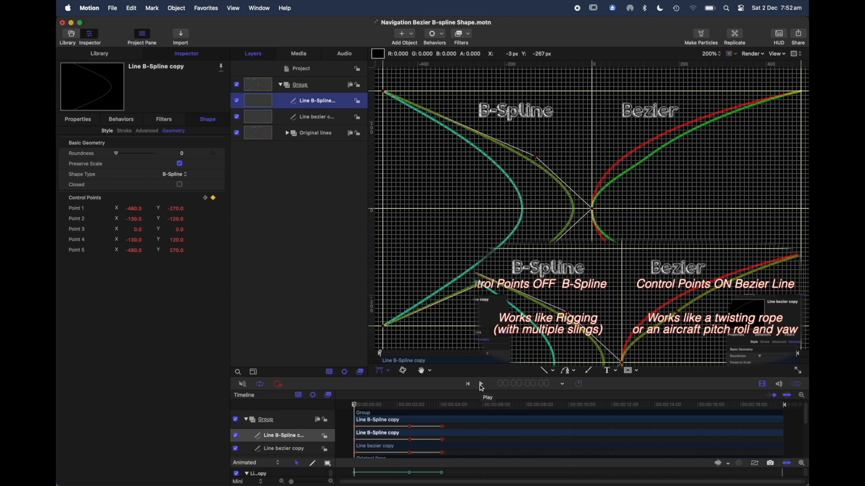
click(481, 385)
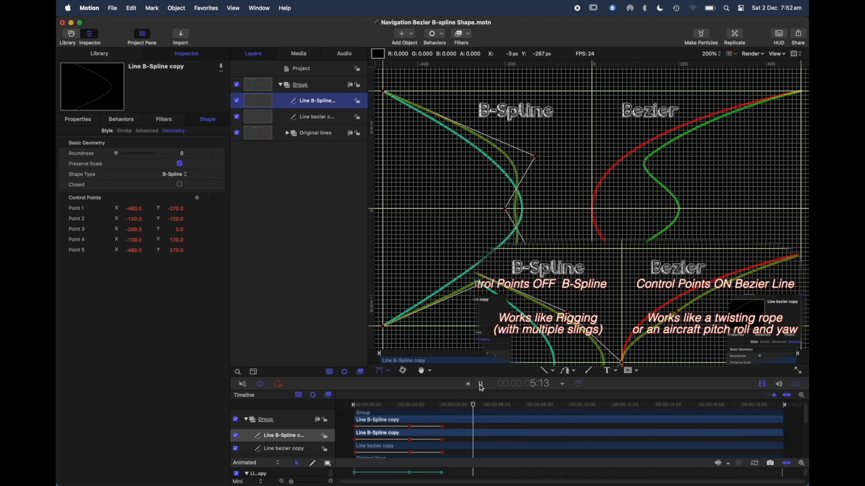
click(481, 385)
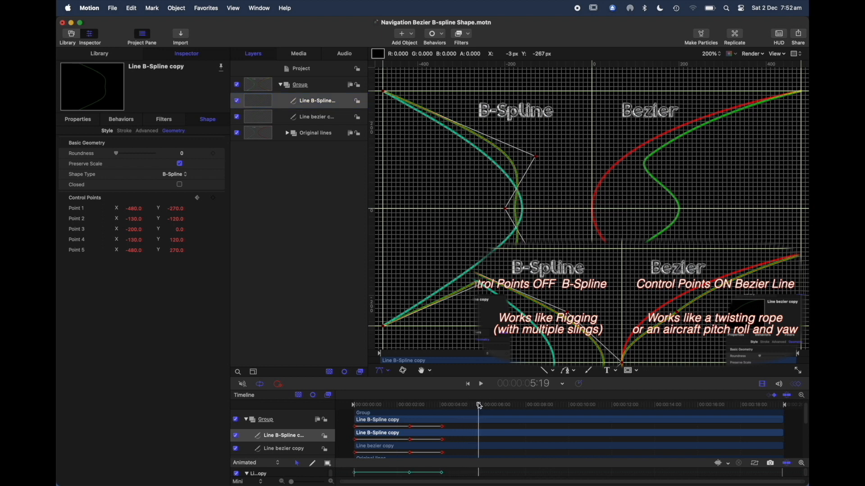
drag(480, 407, 332, 402)
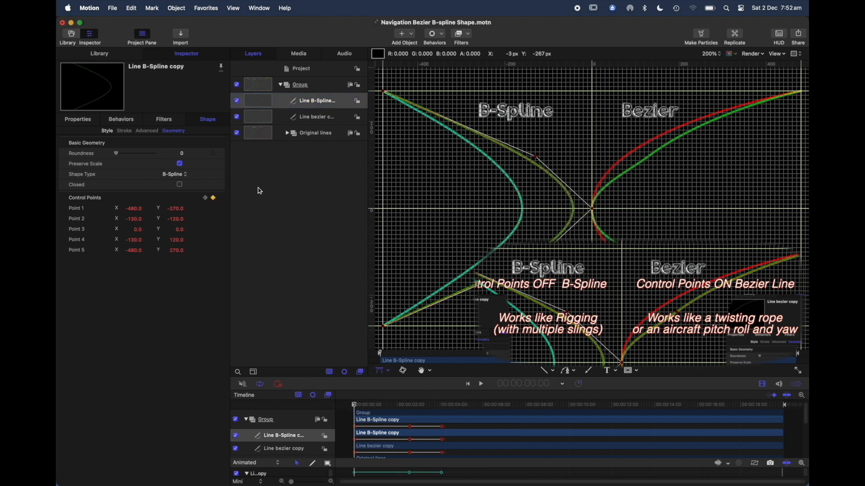
Play the Line bezier copy animation to 5:23 and set the line's Control Point 5 to Linear.
click(283, 117)
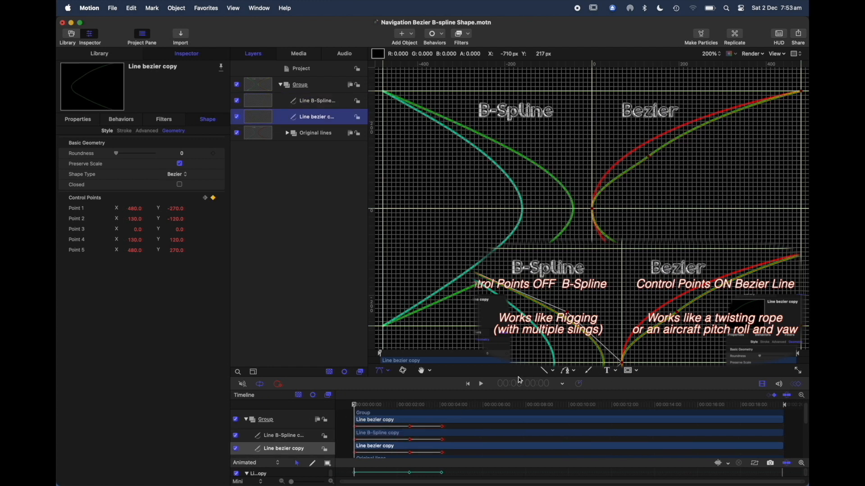
click(482, 386)
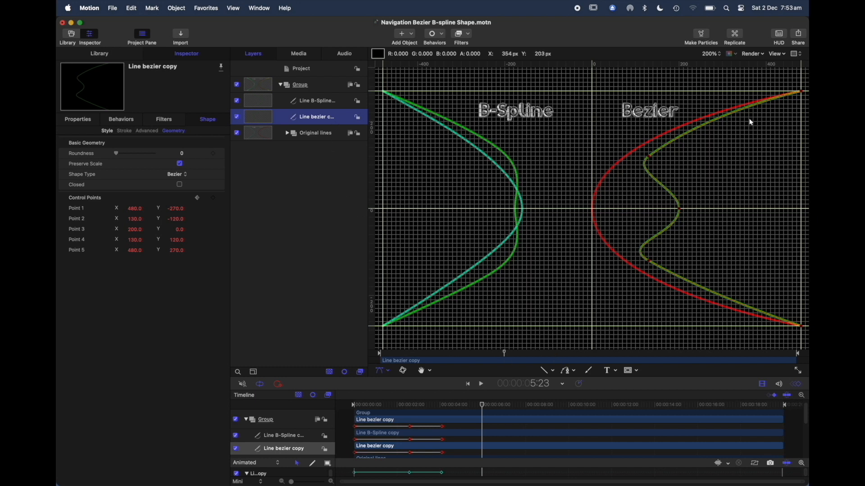
right_click(803, 95)
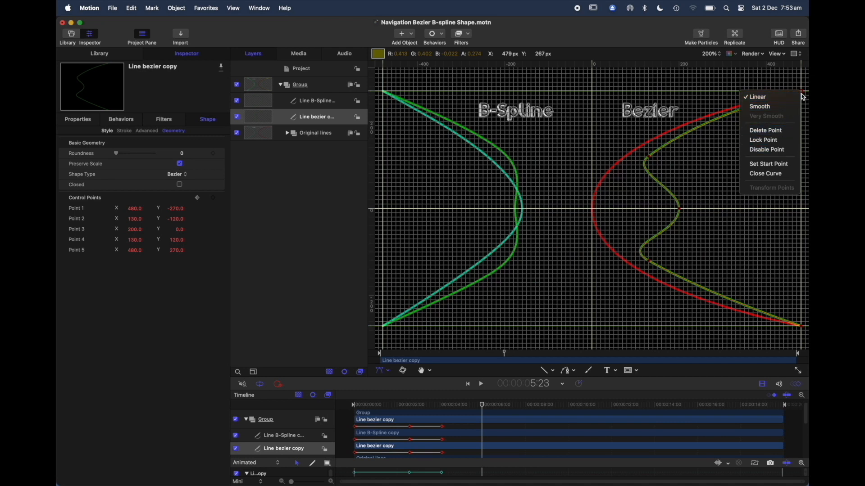
click(783, 98)
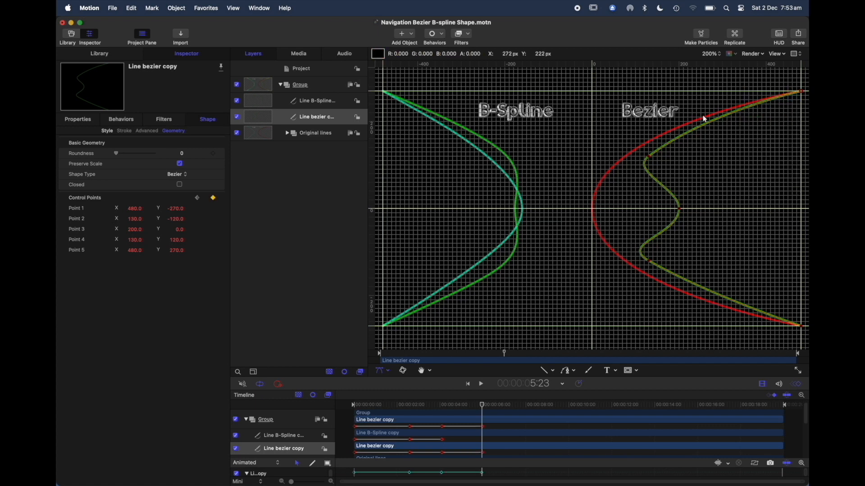
Examine the point-type options of Control Points 4 and 3 on the Bezier line, and the handle options of Control Point 4.
right_click(650, 157)
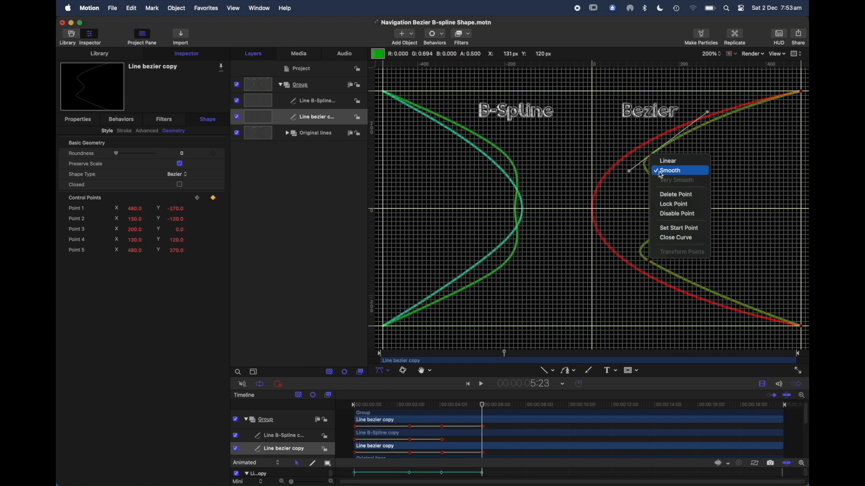
click(632, 194)
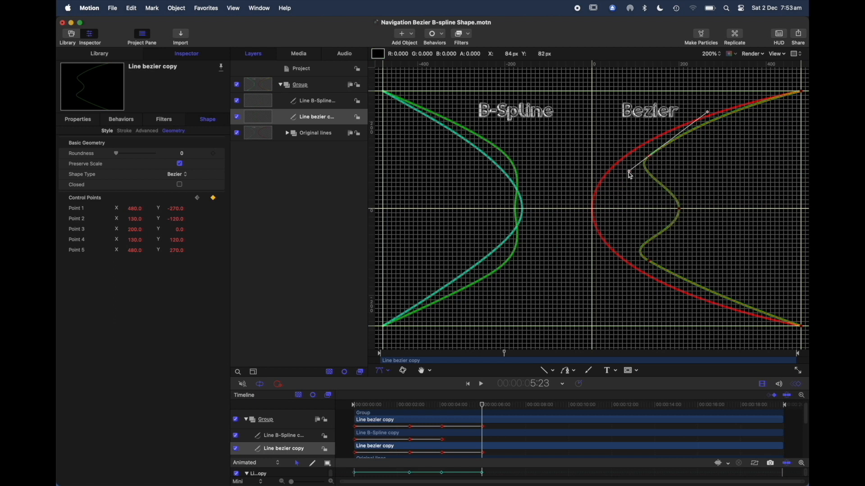
right_click(630, 173)
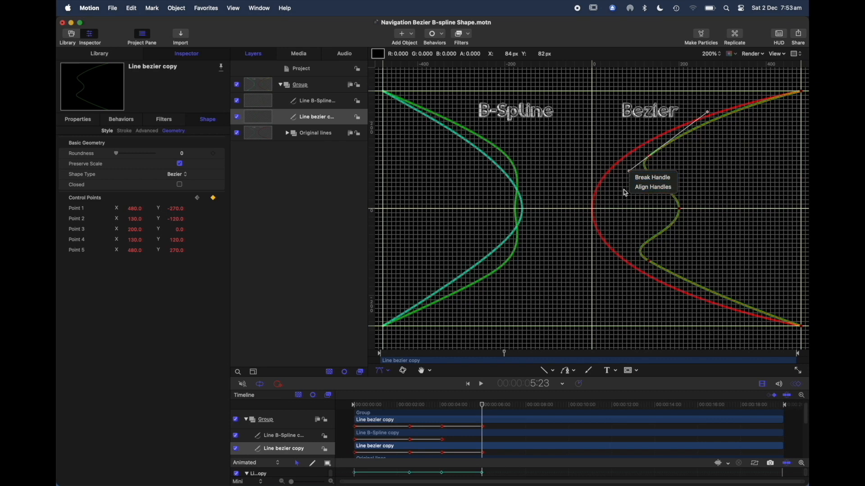
click(626, 194)
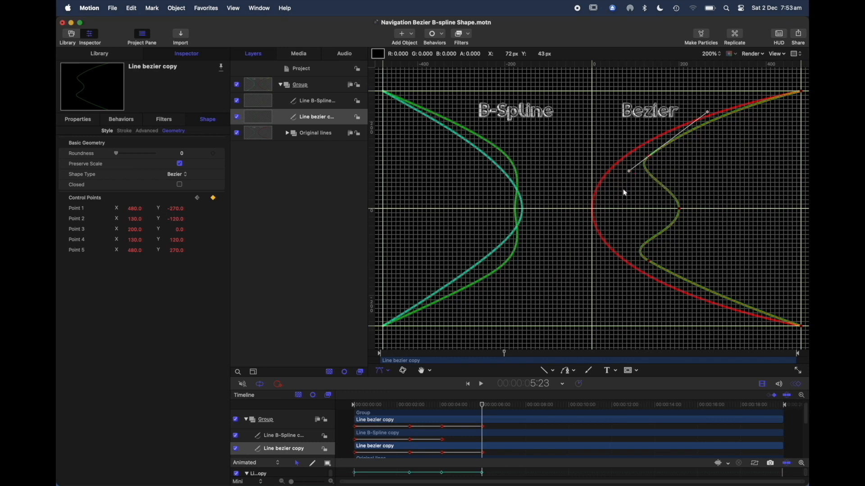
click(680, 211)
right_click(681, 211)
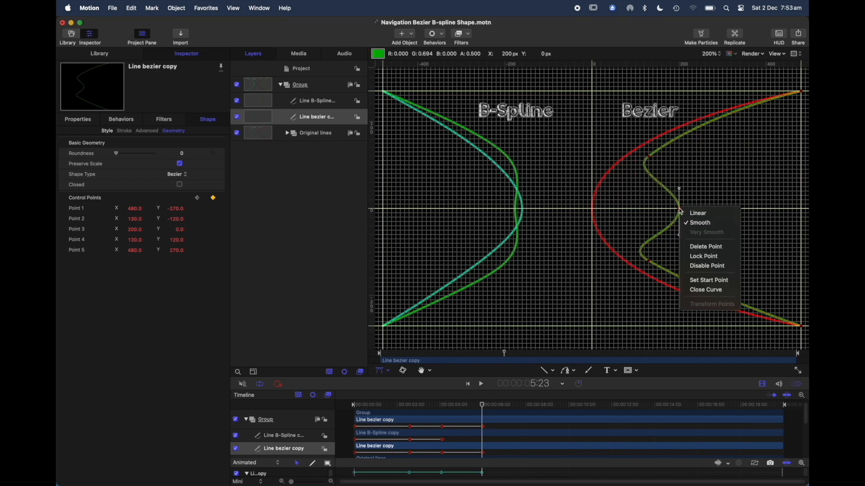
click(702, 193)
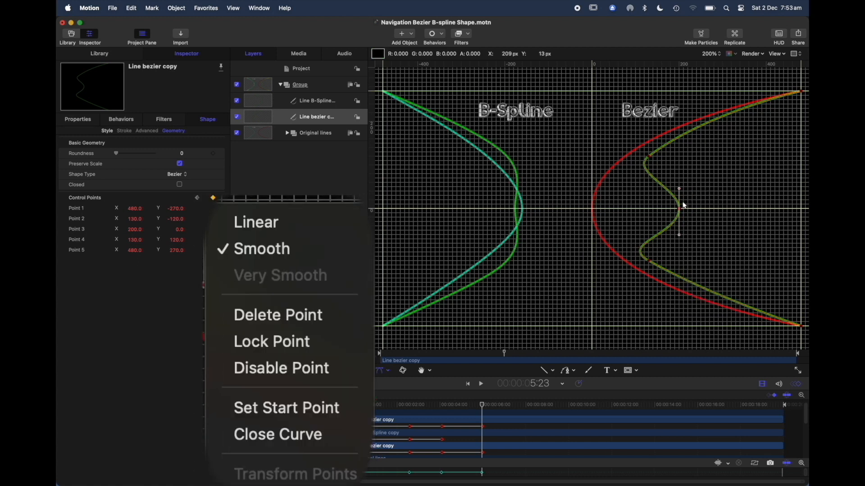
Adjust the upper and lower tangent handles of Control Point 3 on the Bezier line at 5:23, keeping them vertical.
drag(679, 189, 680, 182)
drag(680, 235, 680, 234)
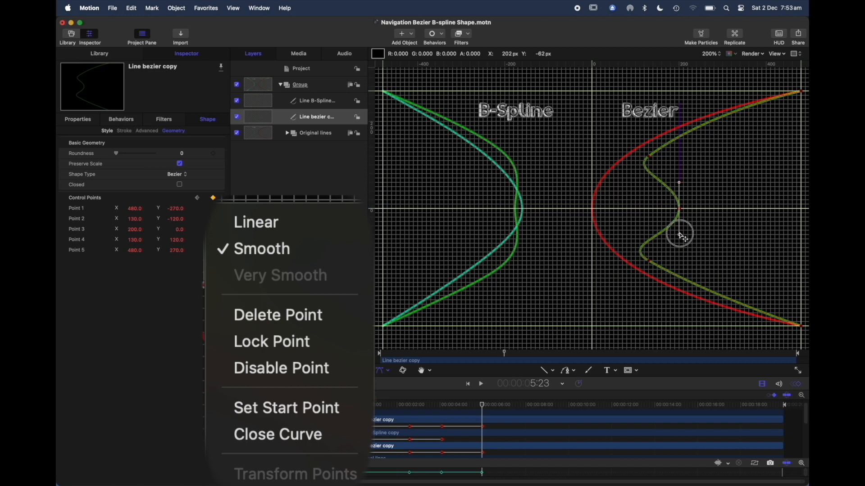
drag(681, 235, 681, 235)
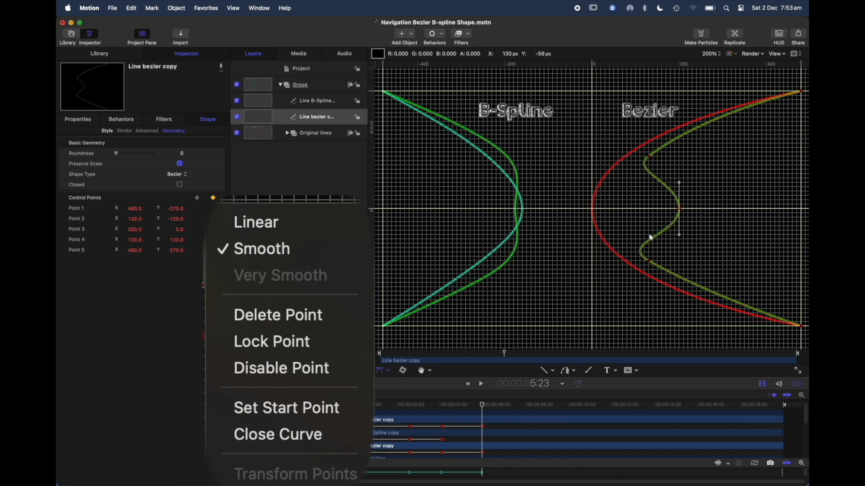
click(650, 263)
Set the two end points of the Line B-Spline copy, Control Points 5 and 1, to Linear.
click(285, 103)
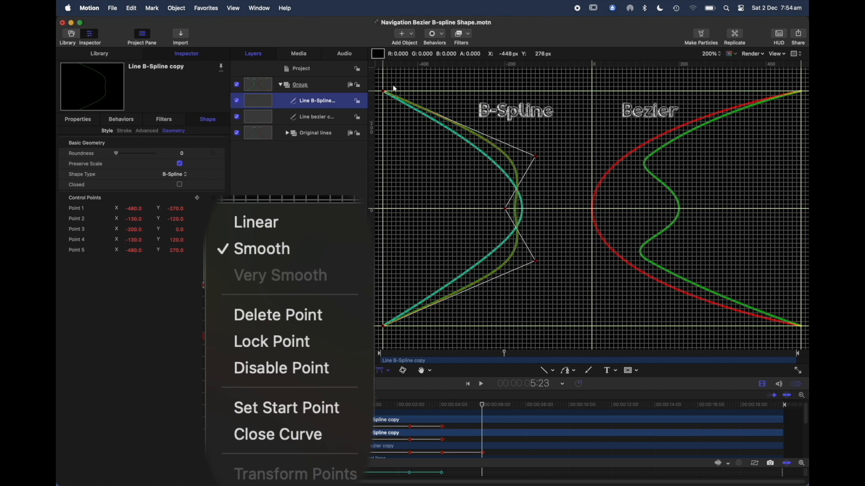
right_click(384, 92)
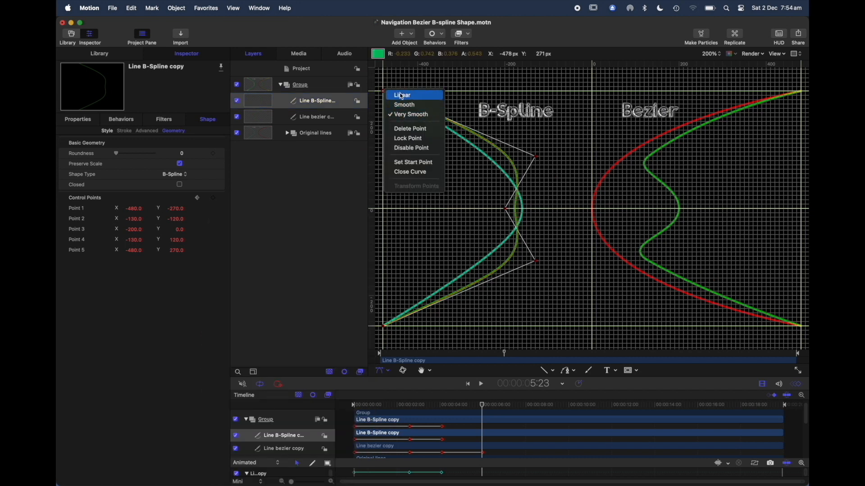
click(401, 96)
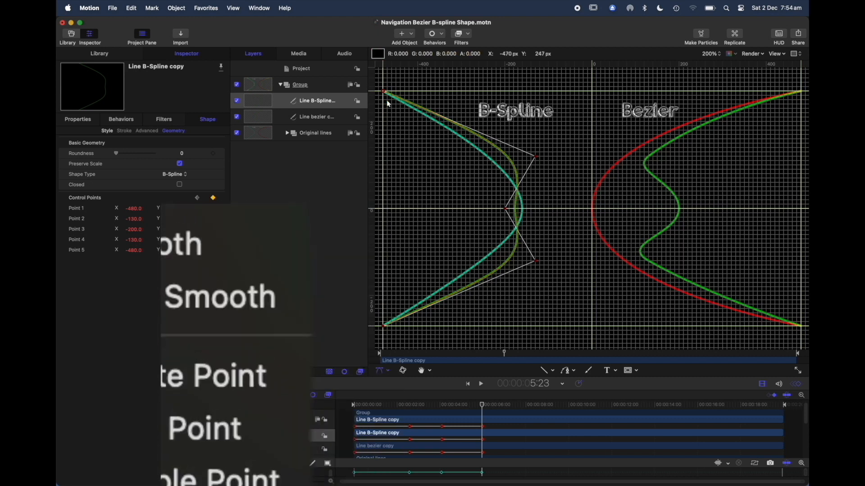
right_click(384, 330)
click(394, 331)
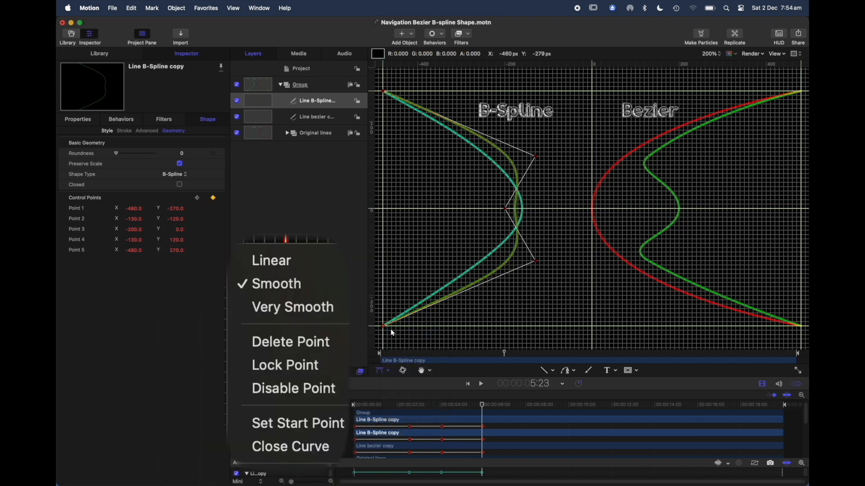
Examine the point-type options of the B-Spline line's inner Control Points 2, 3 and 4.
right_click(534, 260)
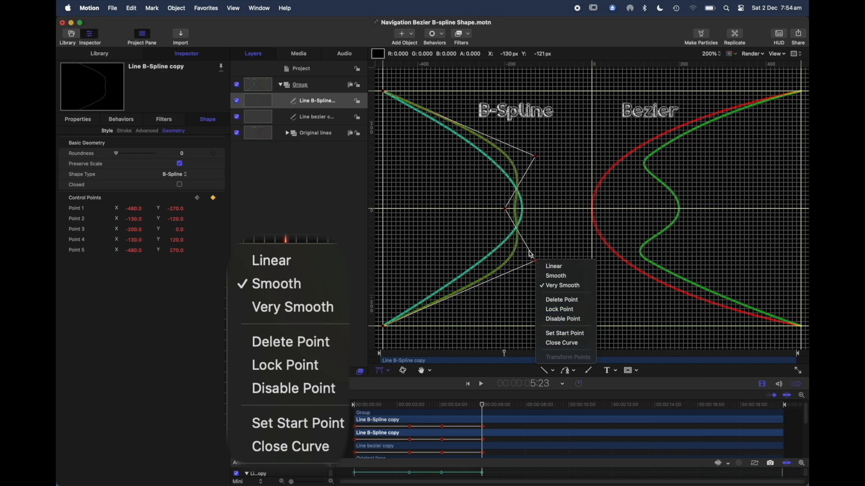
click(471, 235)
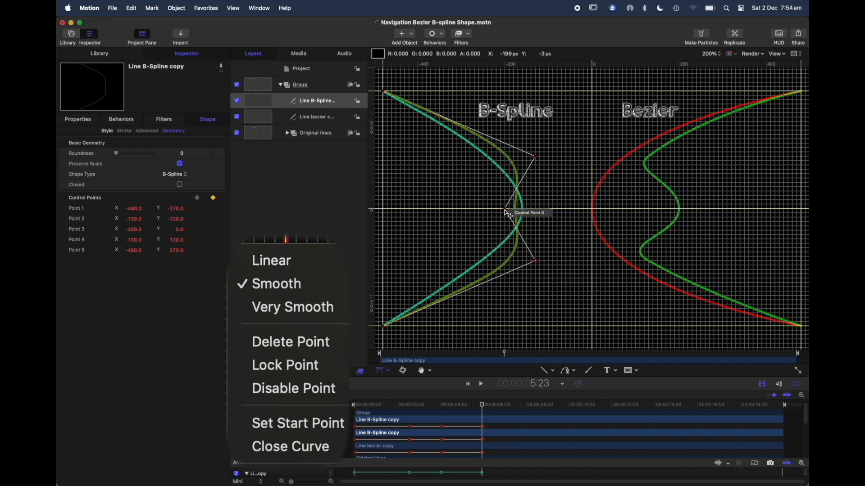
right_click(508, 214)
click(491, 232)
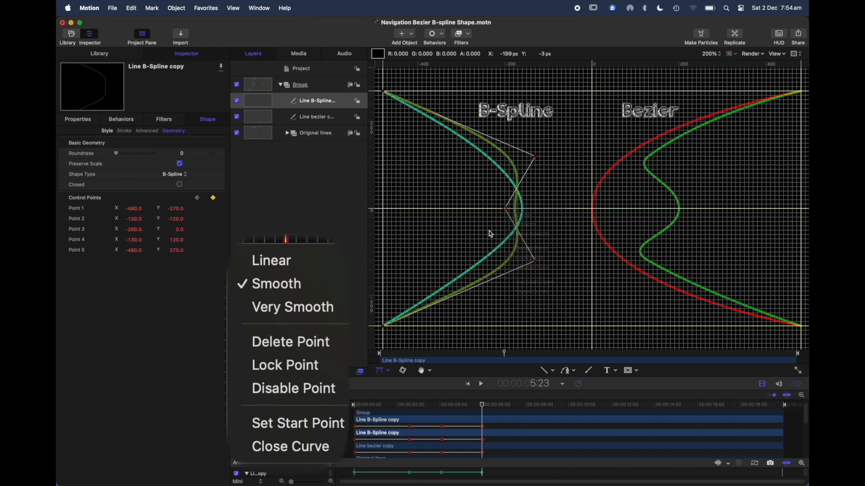
right_click(537, 157)
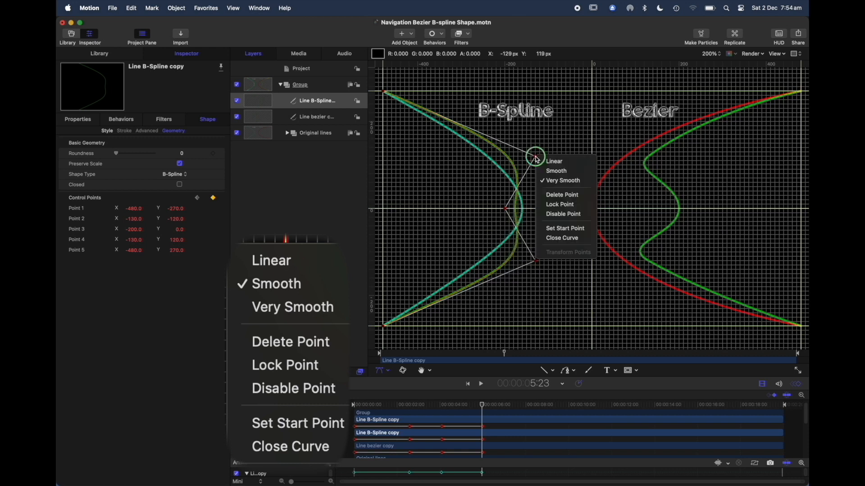
click(549, 136)
At 2:03, lengthen both vertical tangent handles of Control Point 3 on the Line bezier copy, and scrub the timeline to check the motion.
drag(485, 409, 405, 405)
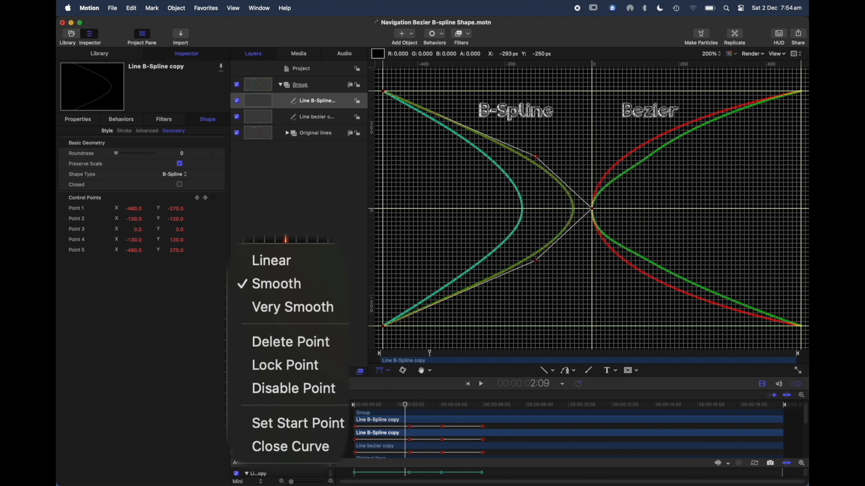
click(287, 450)
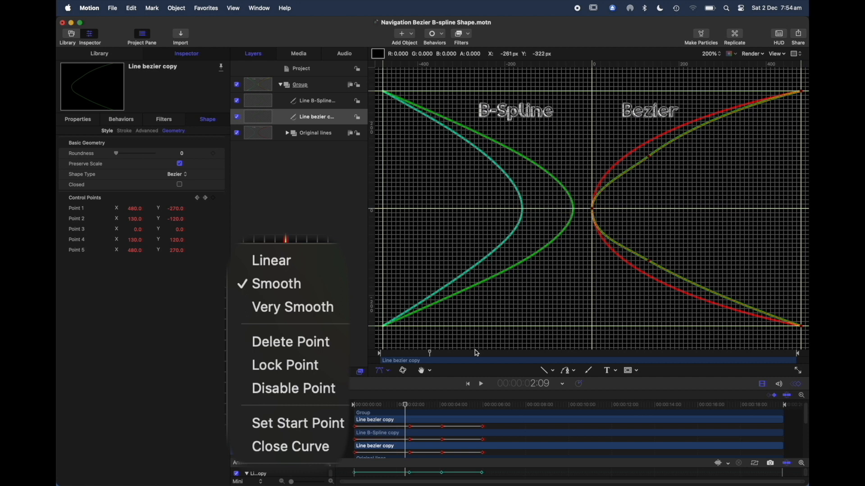
mouse_move(406, 407)
mouse_down()
mouse_move(446, 404)
mouse_move(400, 405)
mouse_up()
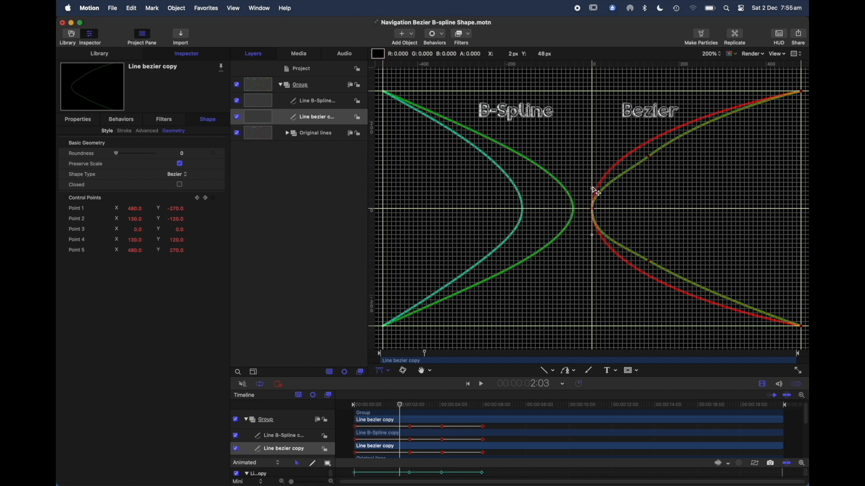
drag(593, 189, 593, 171)
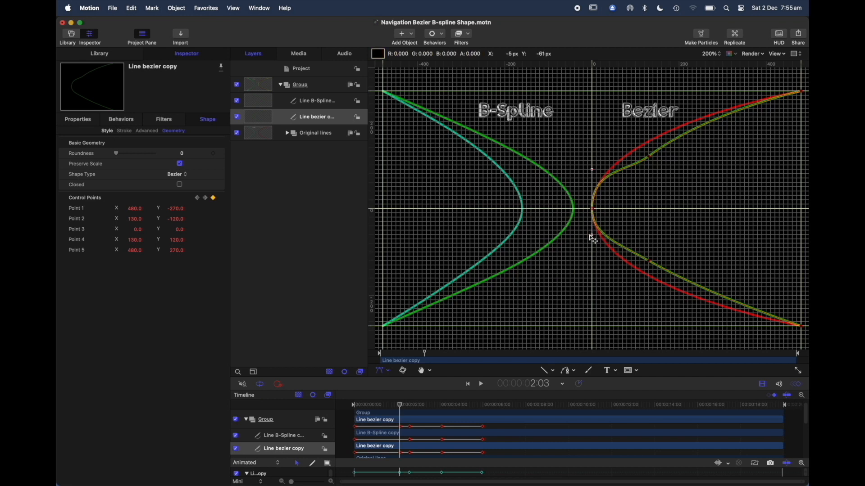
drag(593, 240, 596, 253)
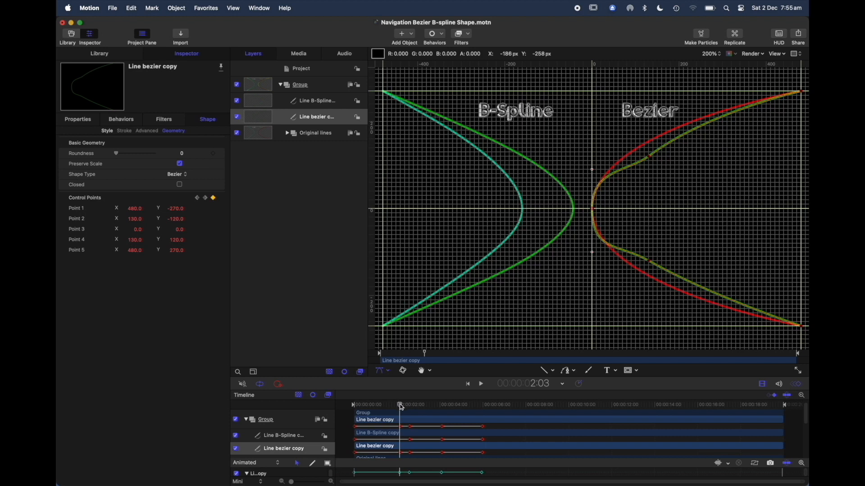
drag(402, 406, 438, 410)
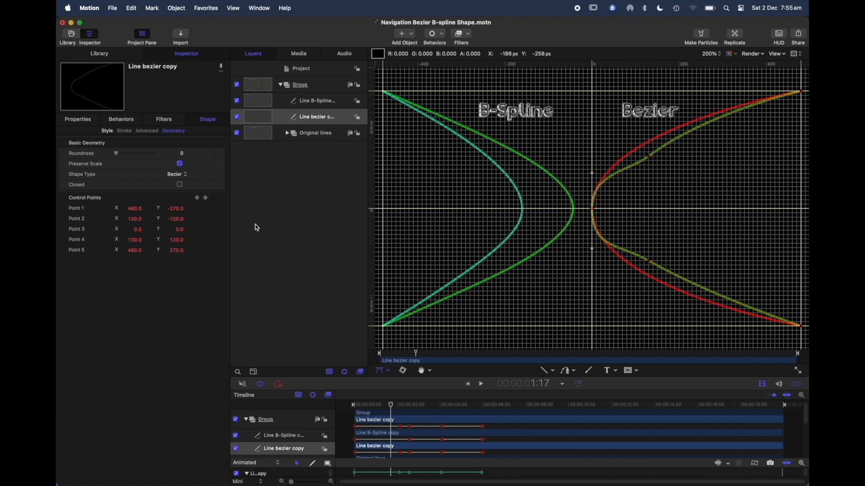
Select both line copies together and compare their inner control points, including the handles and point-type options of the Bezier line's lower point.
shift+click(278, 105)
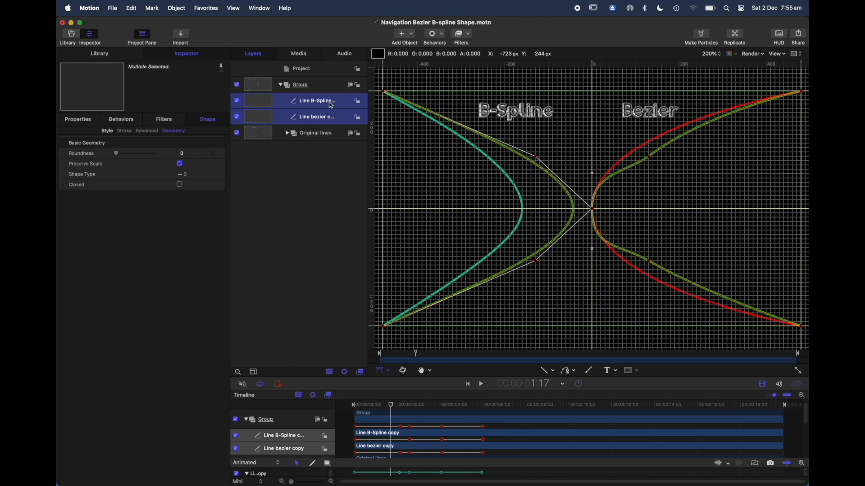
click(537, 159)
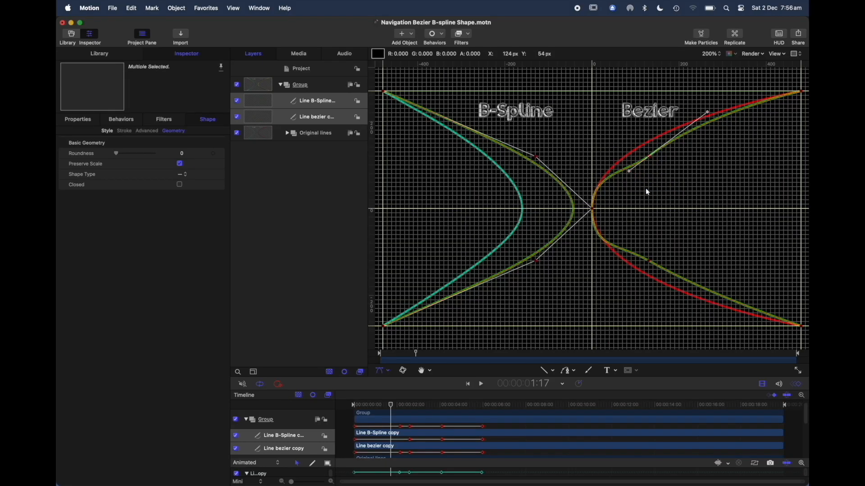
click(649, 262)
right_click(649, 263)
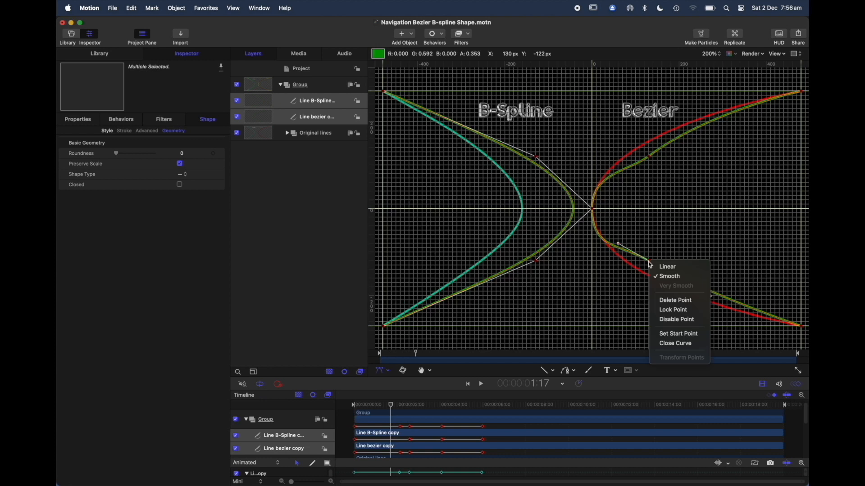
click(659, 239)
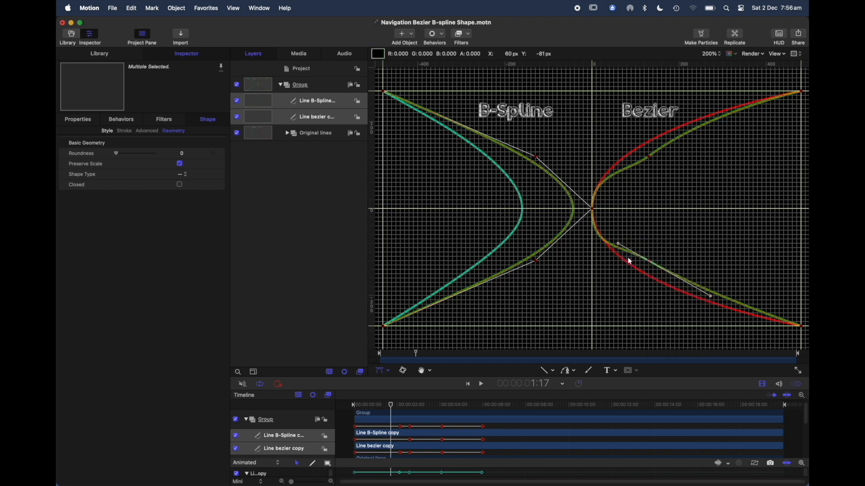
click(662, 227)
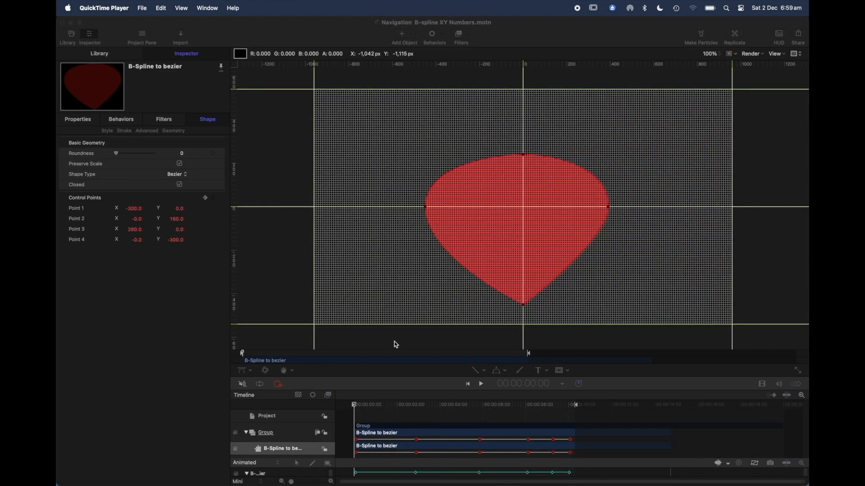
Play the B-Spline to bezier animation up to 5:17, and inspect the handles of Control Points 1 and 3 and Control Point 4's point-type options.
click(306, 452)
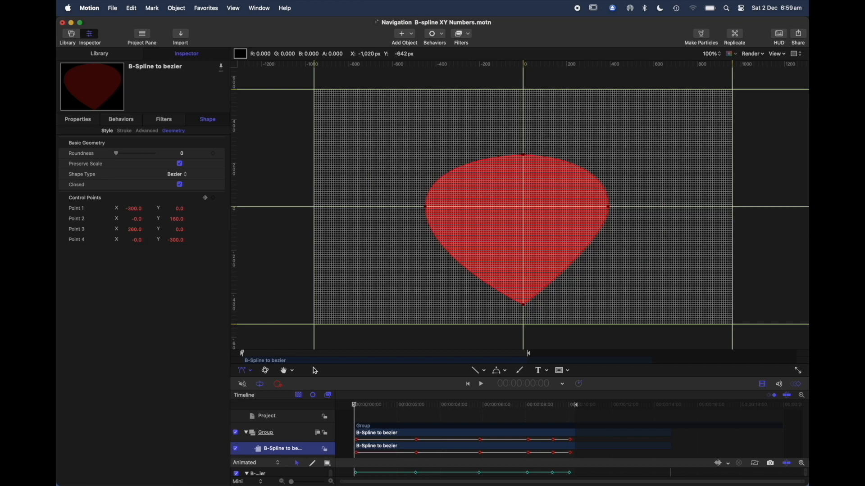
key(space)
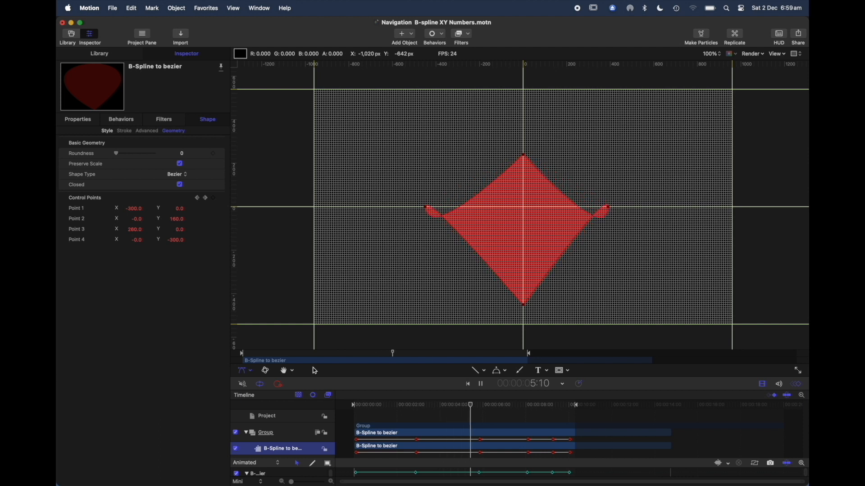
key(space)
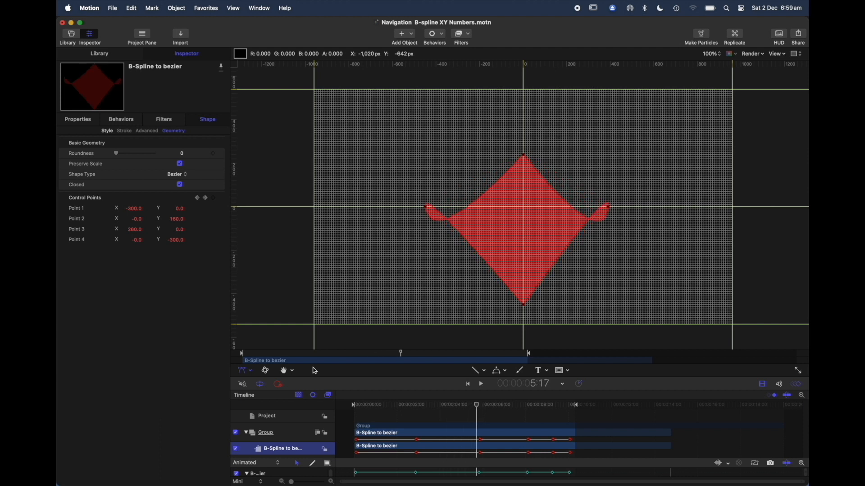
click(426, 209)
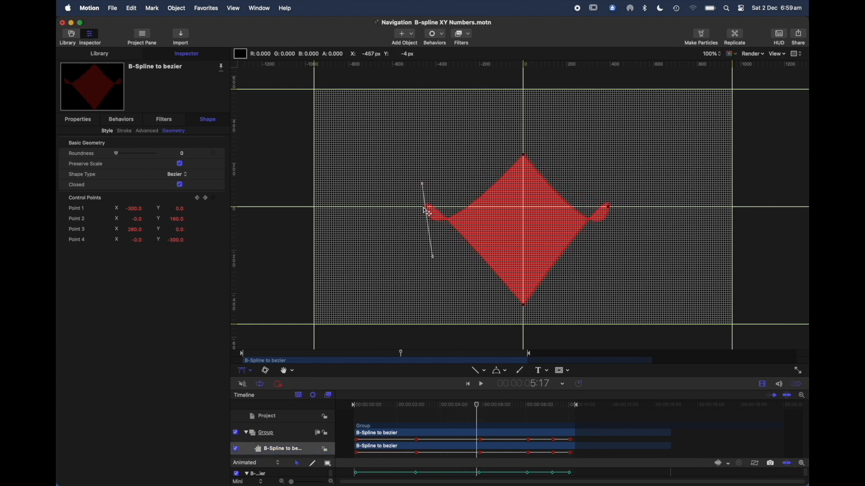
shift+click(609, 208)
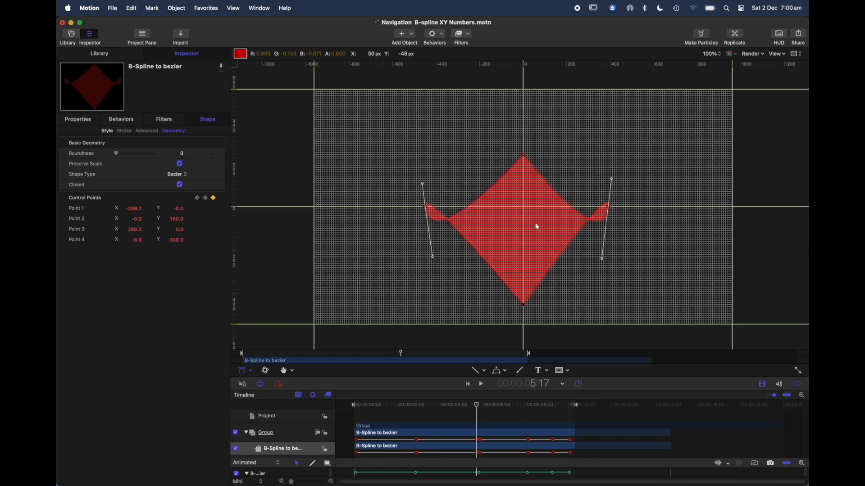
right_click(526, 309)
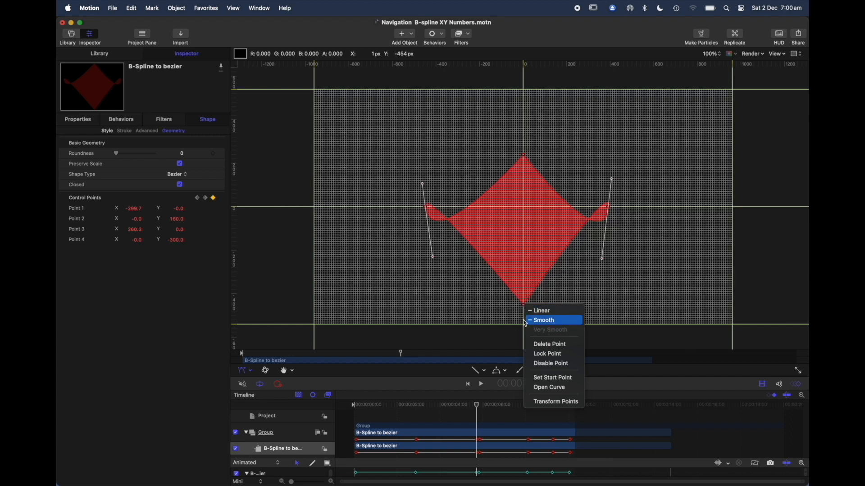
click(505, 318)
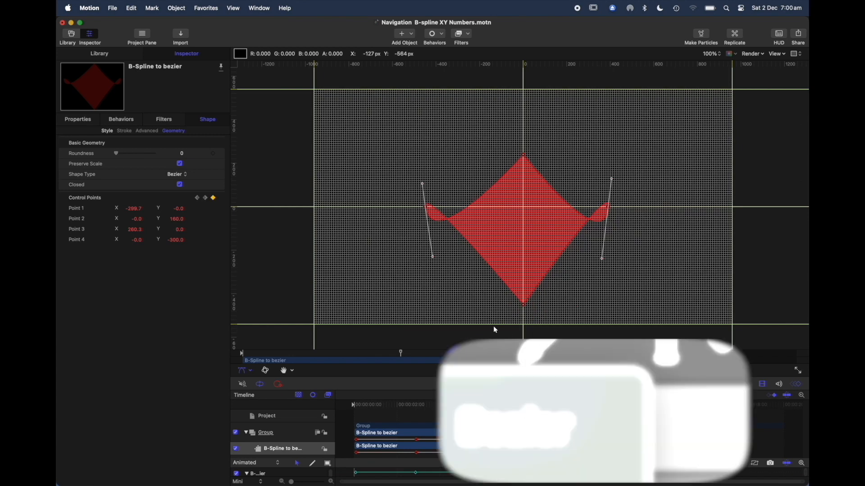
At 6:06, pull Control Point 1's upper tangent handle outward and upward to distort the Bezier shape.
key(space)
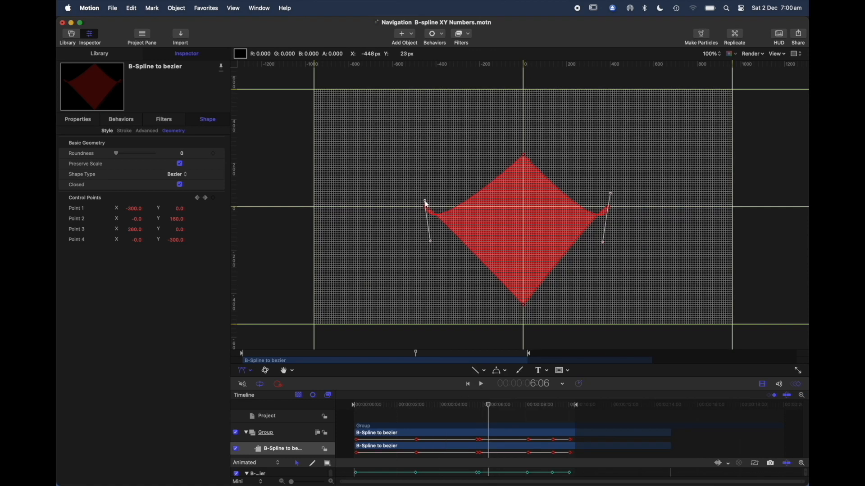
drag(426, 203, 401, 159)
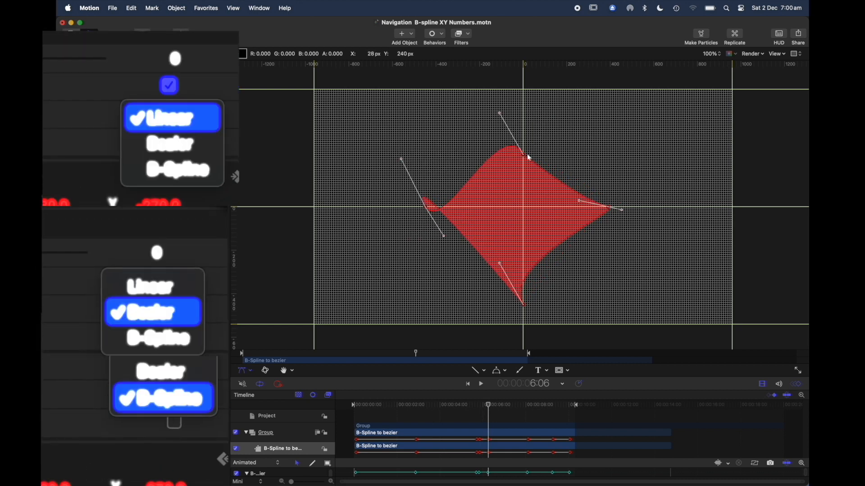
Switch all four control points to Linear at 6:06, and change them back to Smooth.
right_click(526, 158)
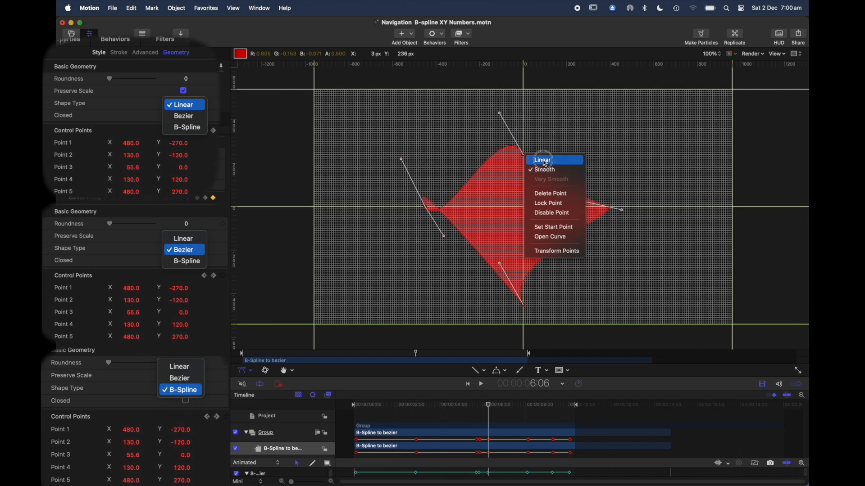
click(543, 161)
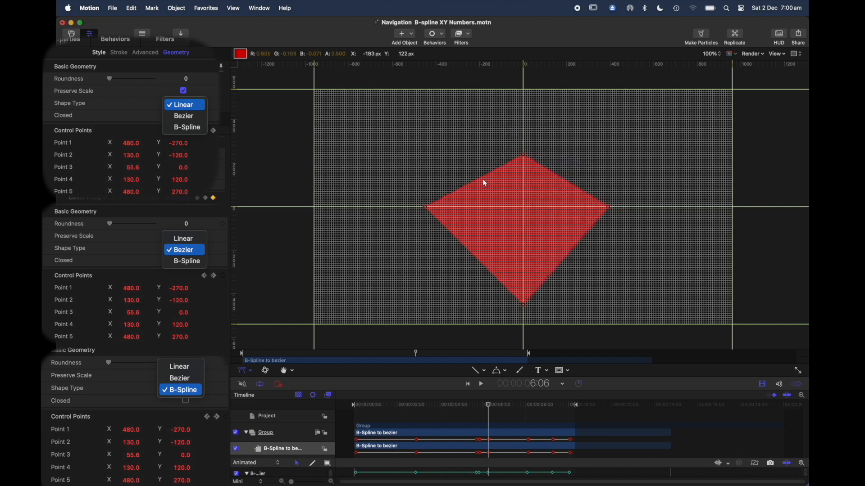
right_click(525, 156)
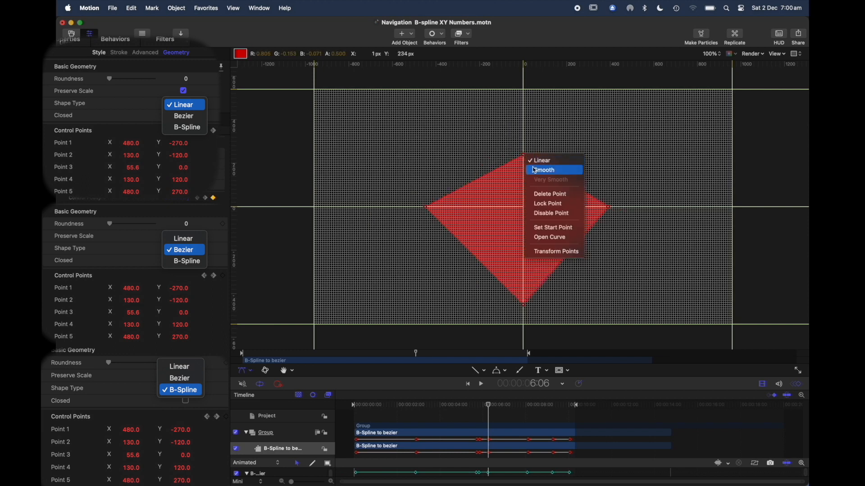
click(535, 170)
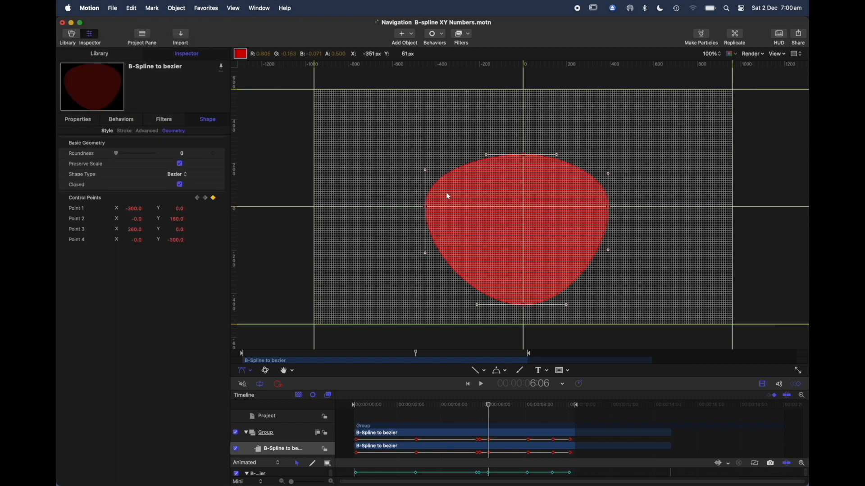
At 3:19, break Control Point 1's upper tangent handle and stretch it upward on its own, and scrub back towards the start.
drag(487, 401, 435, 404)
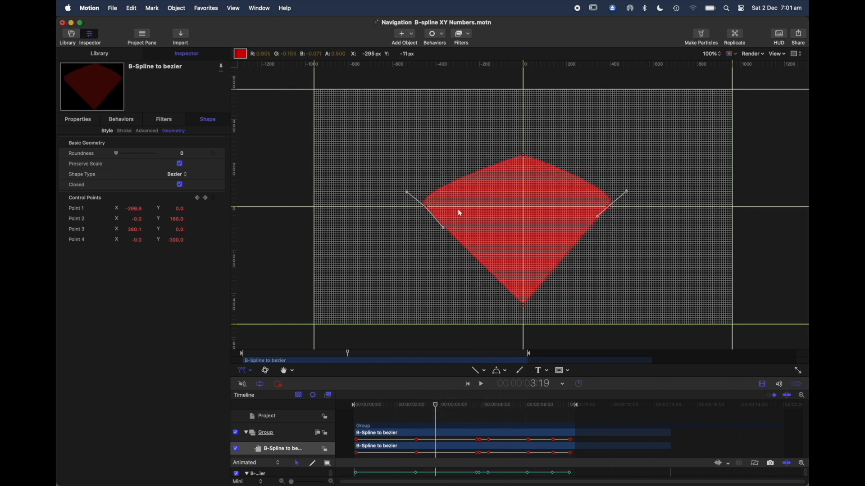
right_click(409, 194)
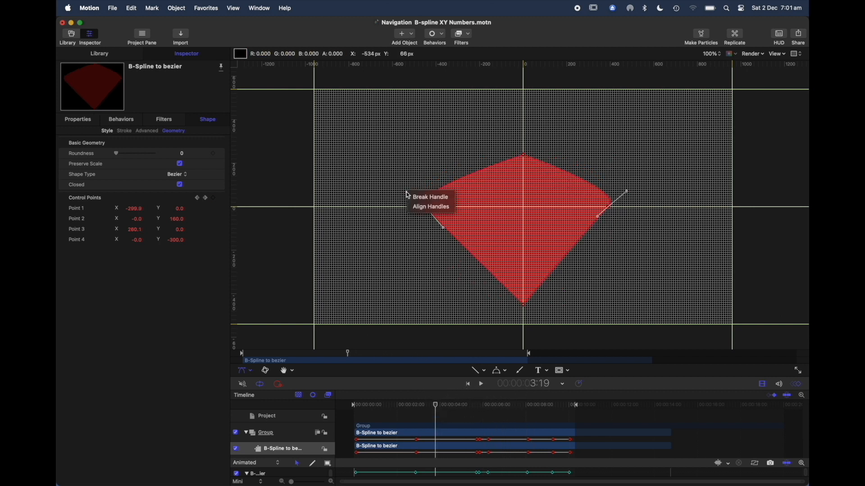
click(428, 196)
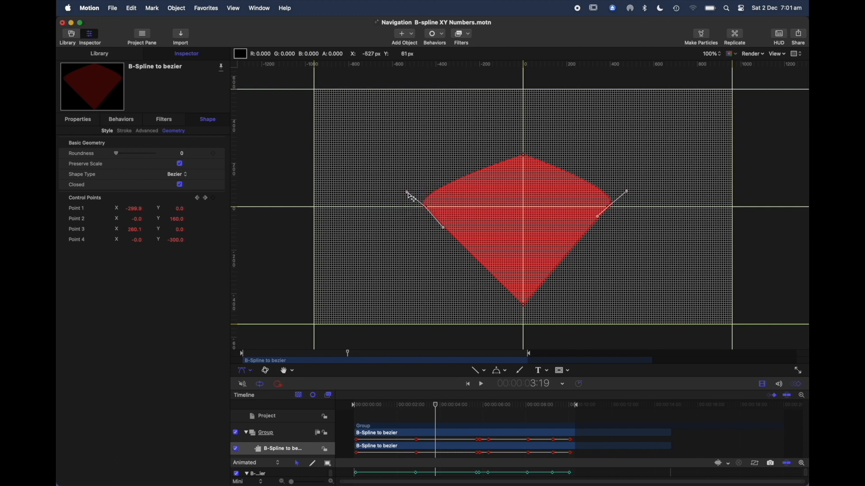
drag(408, 195, 405, 137)
drag(438, 408, 357, 410)
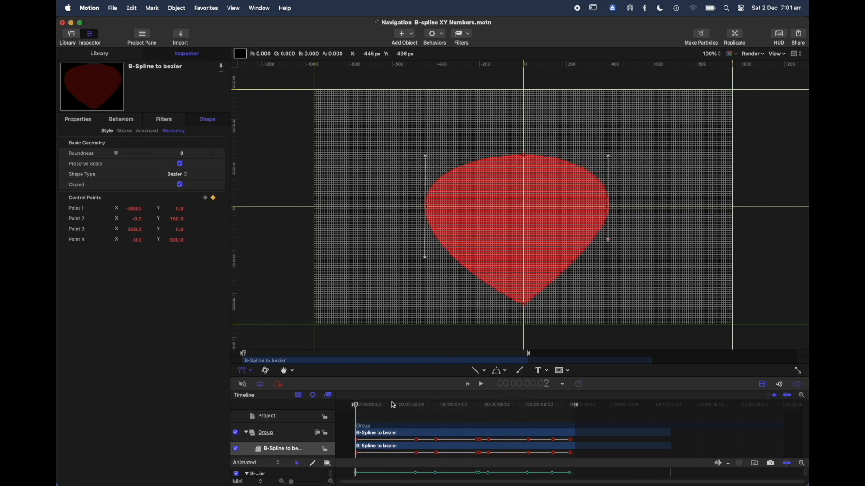
Change the B-Spline to bezier layer's shape type to B-Spline, and play the animation up to 3:00.
click(248, 451)
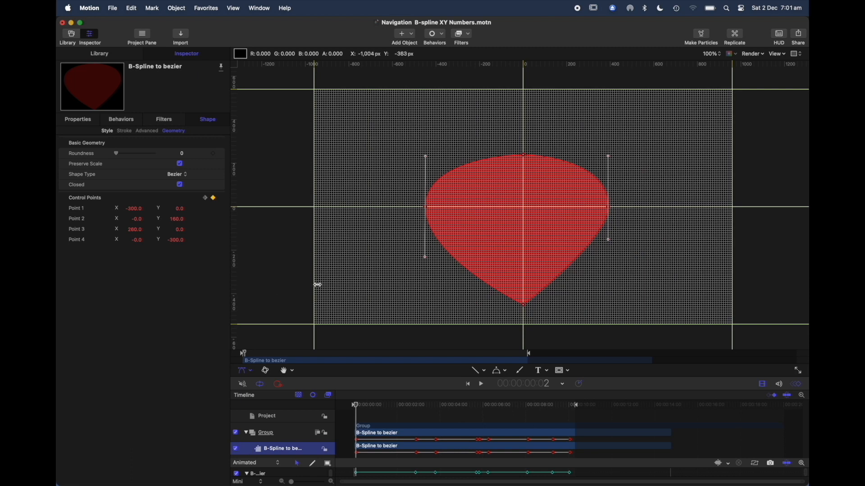
click(182, 175)
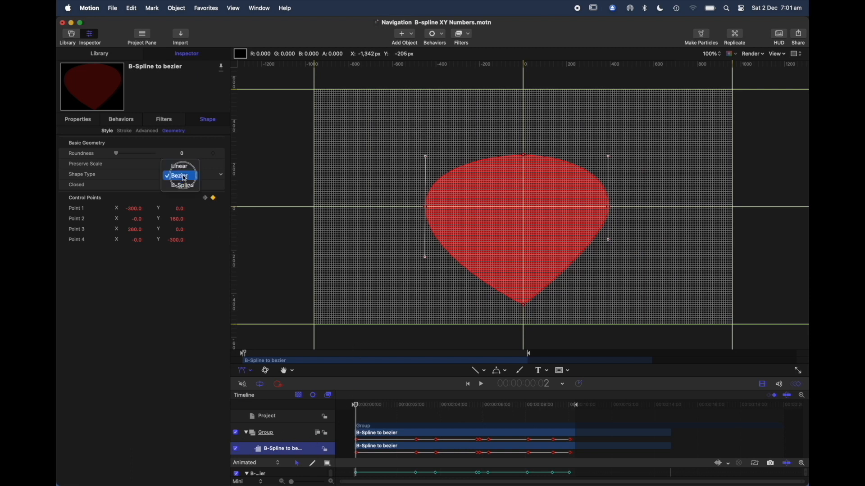
click(183, 186)
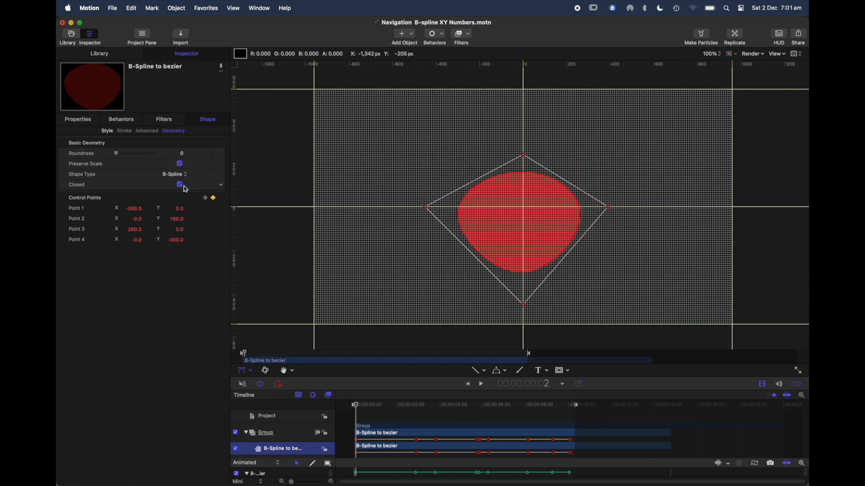
click(302, 334)
key(space)
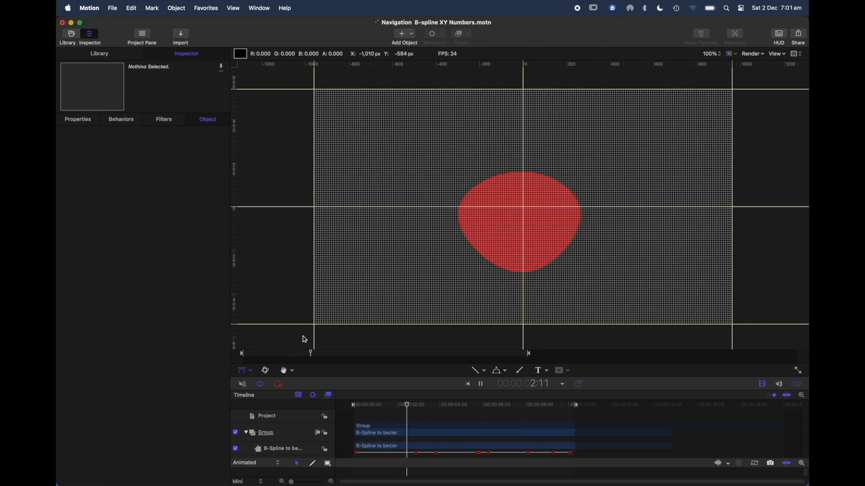
key(space)
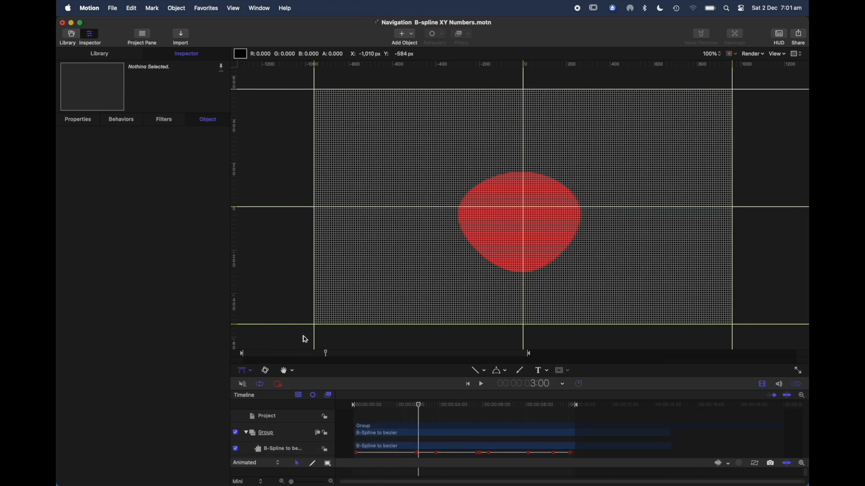
At the project start, move Control Points 2 and 4 onto the vertical centre line and Control Points 3 and 1 onto the horizontal one.
click(297, 450)
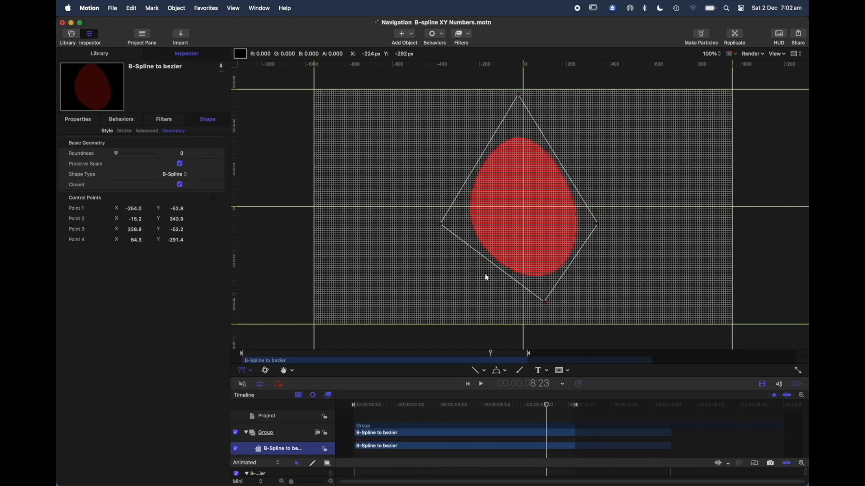
drag(548, 409, 350, 405)
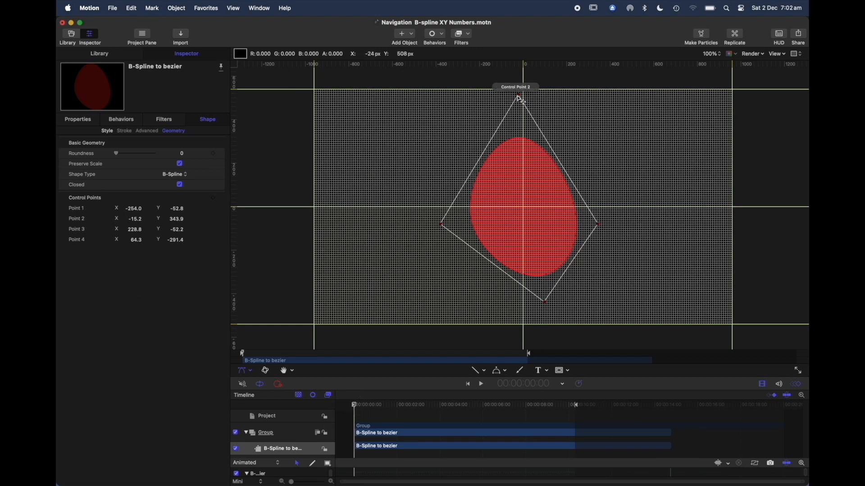
drag(521, 95, 524, 122)
drag(549, 305, 524, 311)
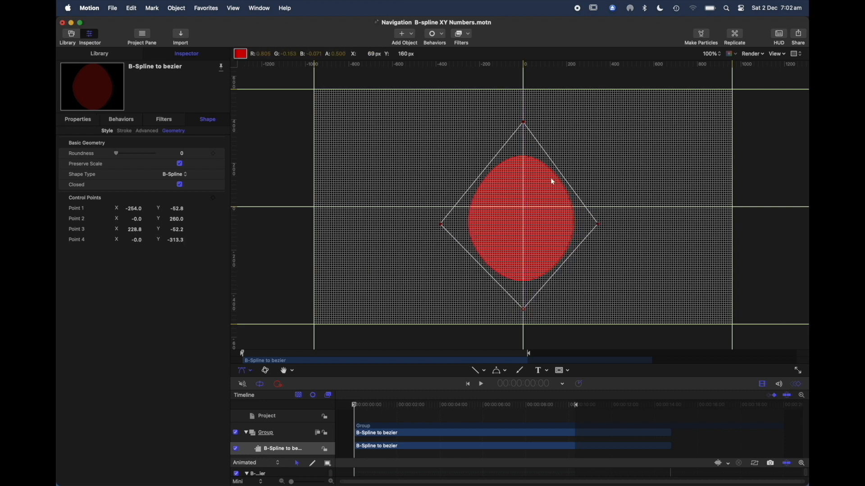
drag(600, 228, 629, 208)
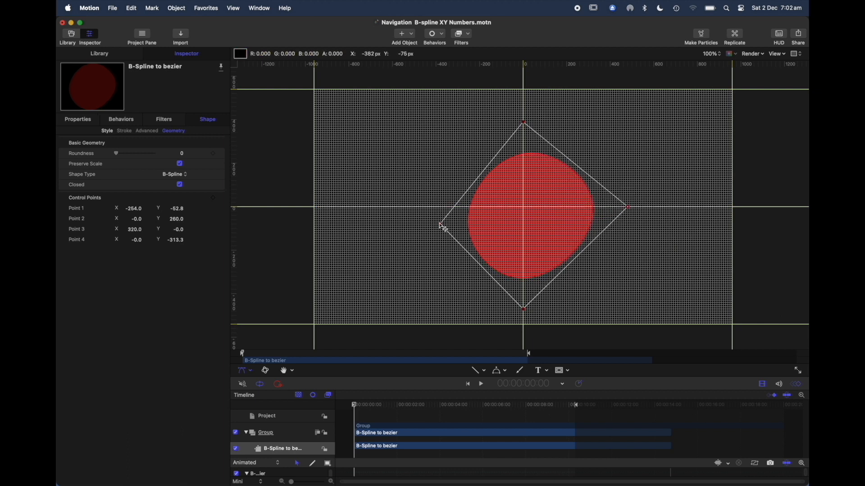
drag(440, 227, 416, 208)
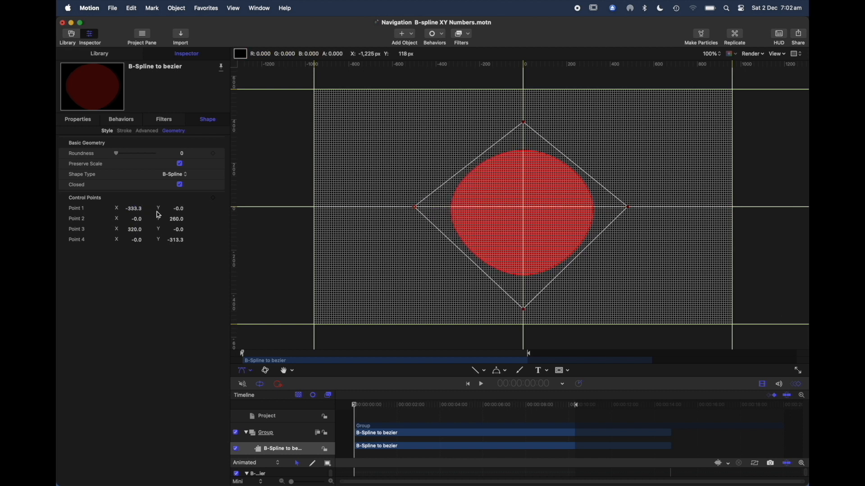
Set Point 1 X to -300, Point 2 Y to 300, Point 3 X to 300 and Point 4 Y to -300.
click(139, 210)
text(-300)
key(Return)
click(176, 221)
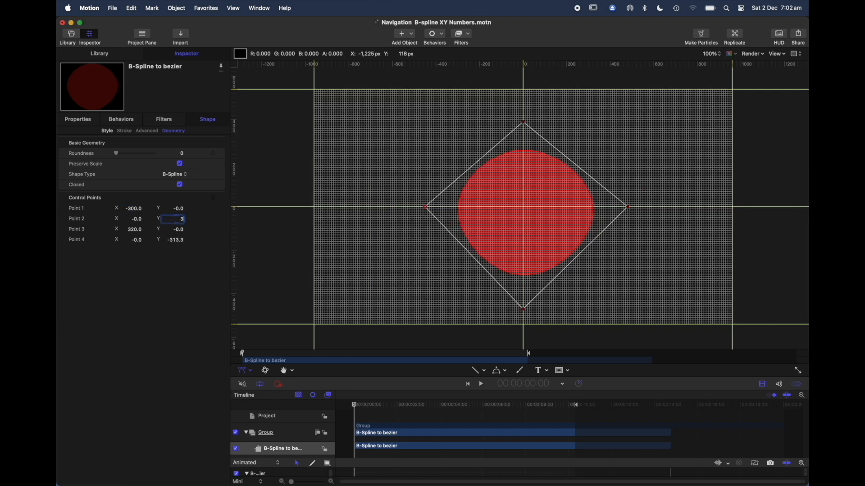
text(300)
key(Return)
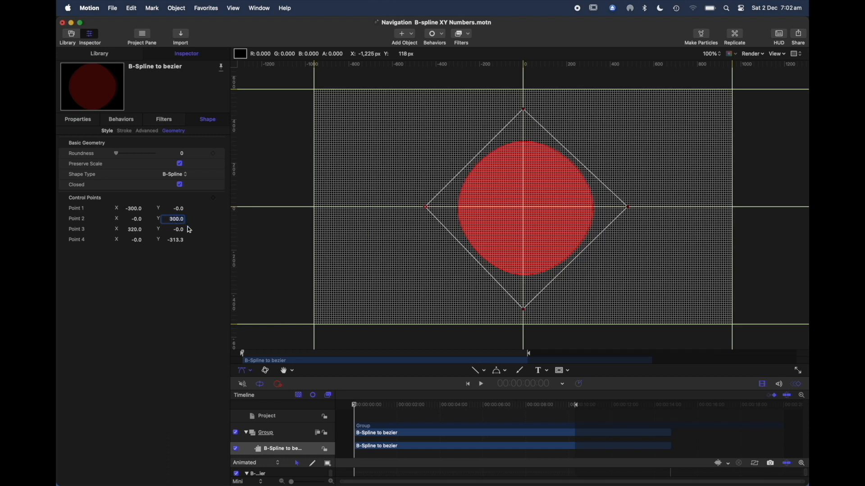
click(136, 232)
text(300)
key(Return)
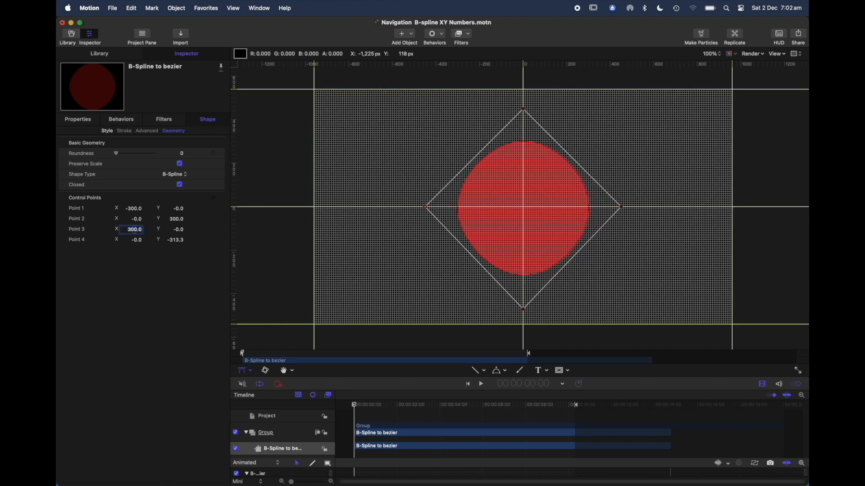
click(179, 242)
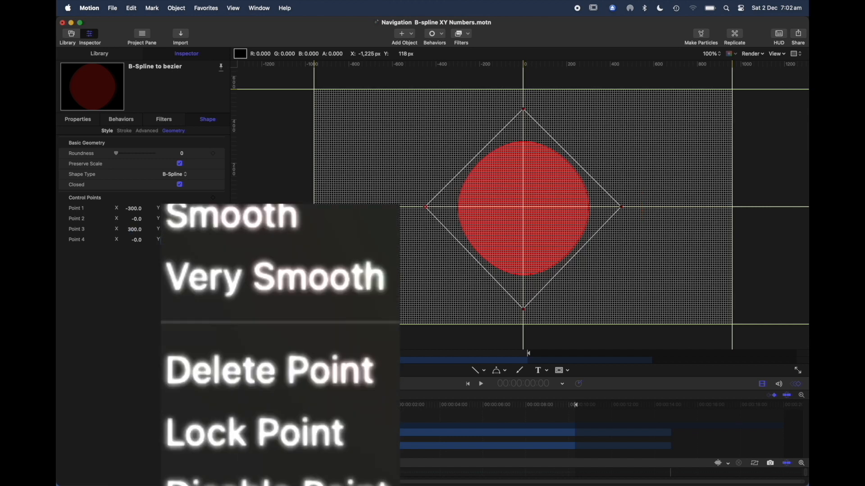
Try the Smooth point type on the B-Spline shape's Control Point 2, and undo the change.
right_click(525, 113)
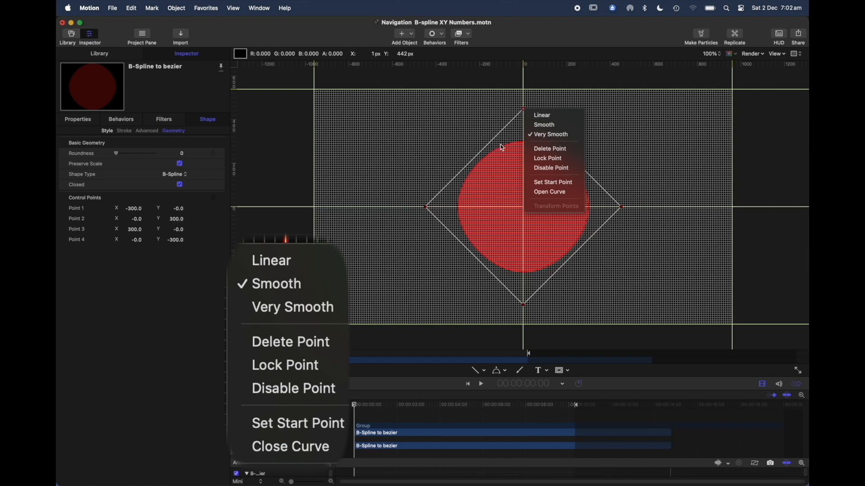
click(544, 125)
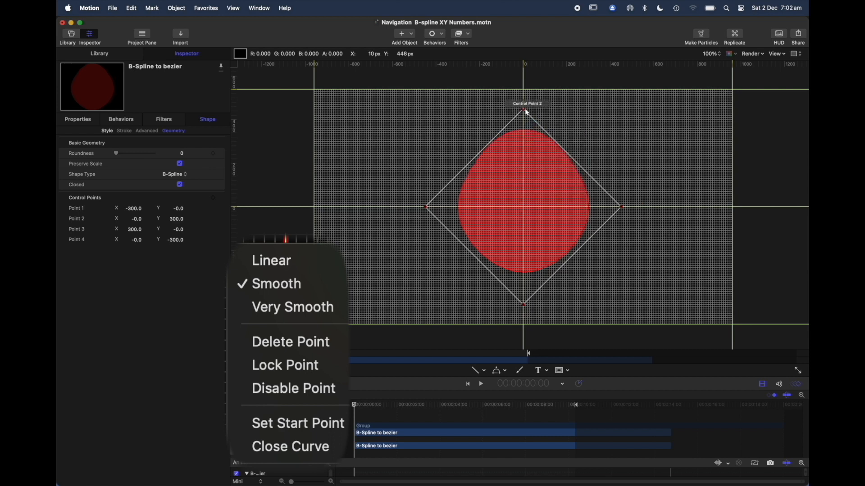
key(super+z)
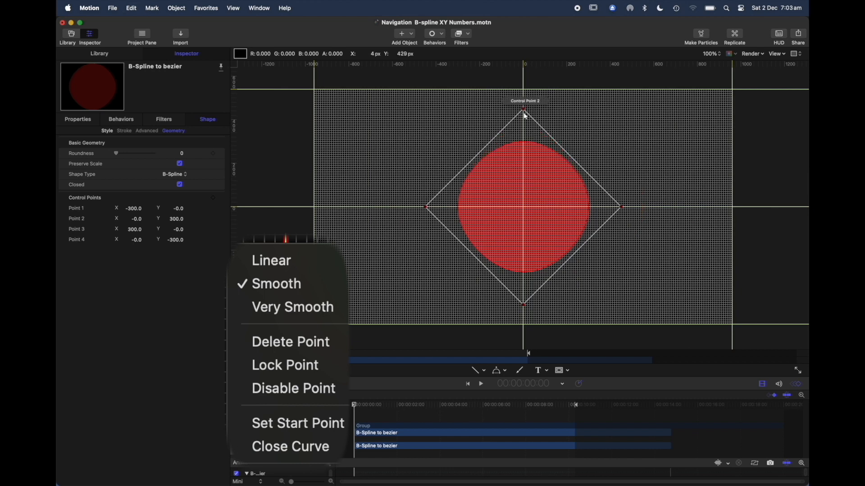
Add a keyframe for the B-Spline shape's control points at the project start.
click(213, 198)
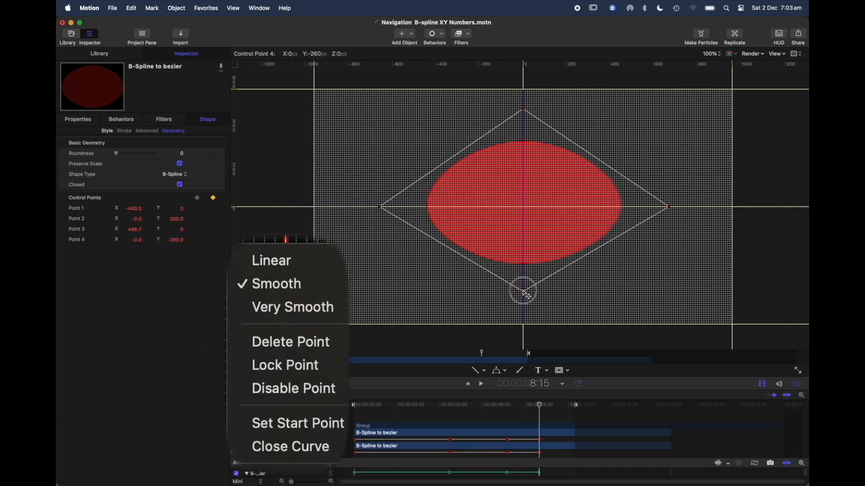
Raise the B-Spline shape's Control Point 4 to Y -213.3 at 8:15, and lower Control Point 2 to Y 193.3 at 9:23.
drag(521, 290, 525, 276)
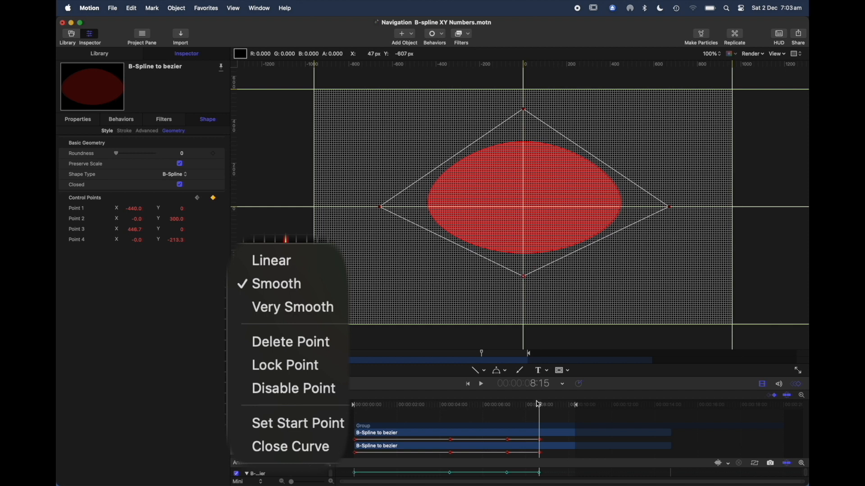
drag(540, 408, 570, 410)
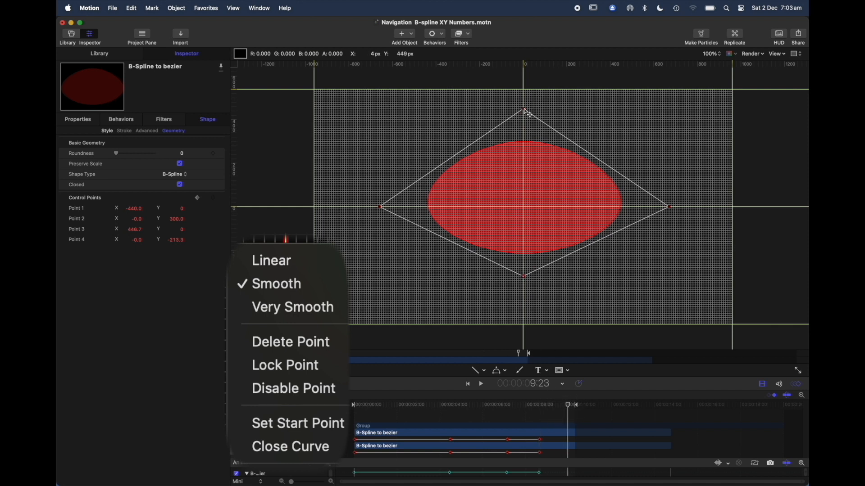
drag(525, 111, 523, 143)
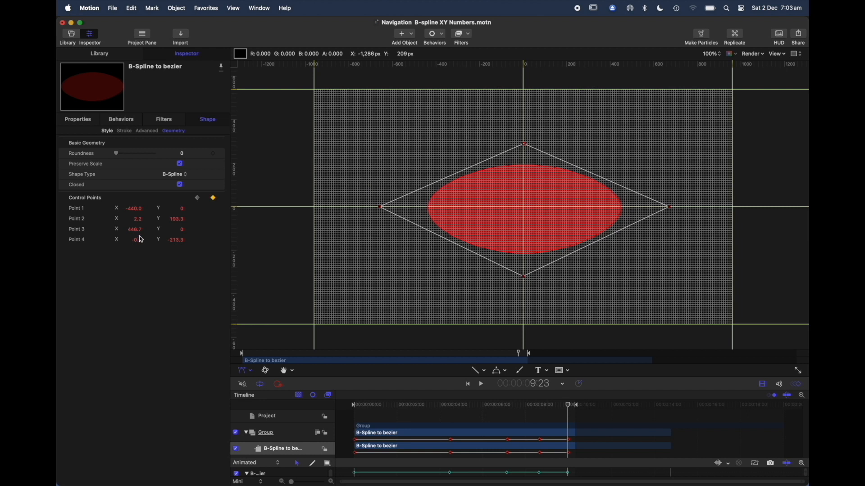
At 9:23, set Point 1 X to -300, Point 2 Y to 300, Point 3 X to 300 and Point 4 Y to -300.
click(137, 210)
key(Return)
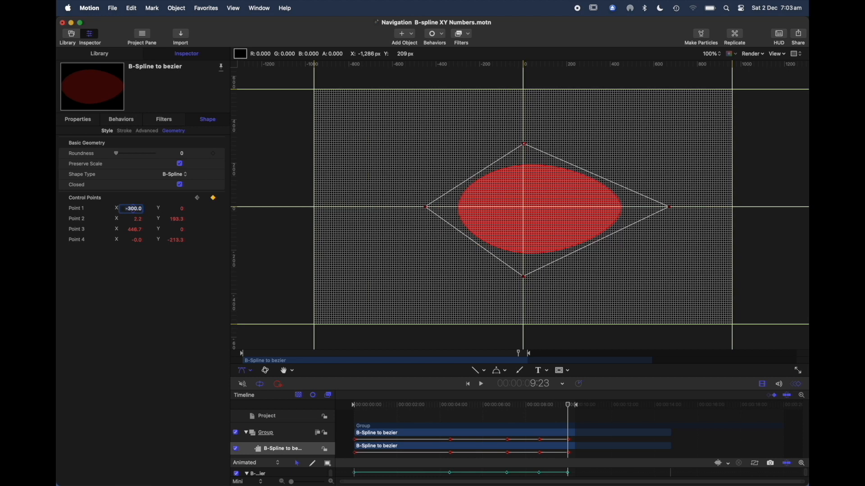
click(178, 221)
text(300)
key(Return)
click(135, 231)
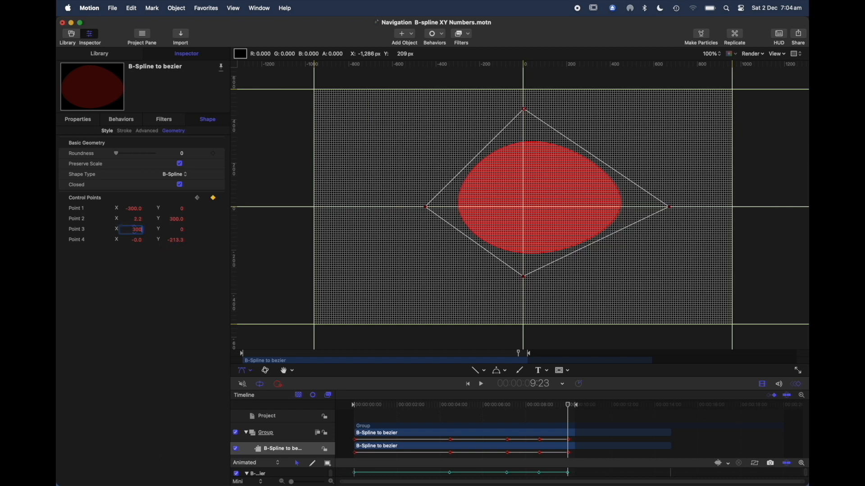
text(300)
key(Return)
click(176, 242)
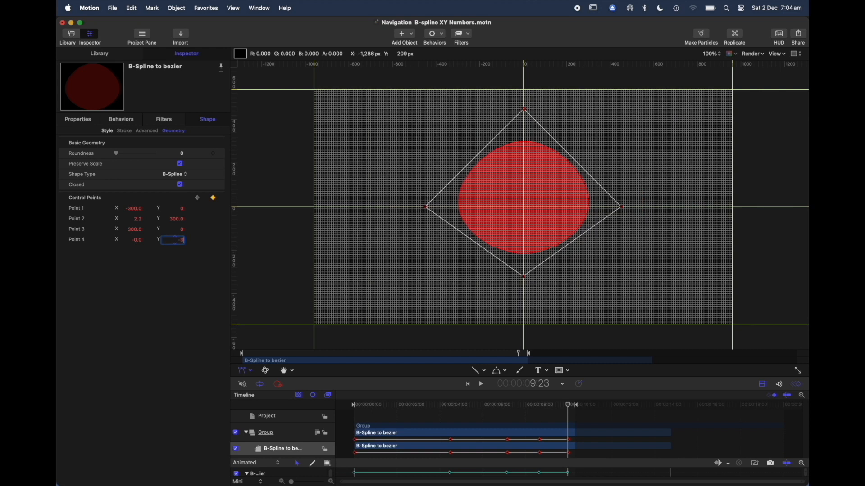
text(-300)
key(Return)
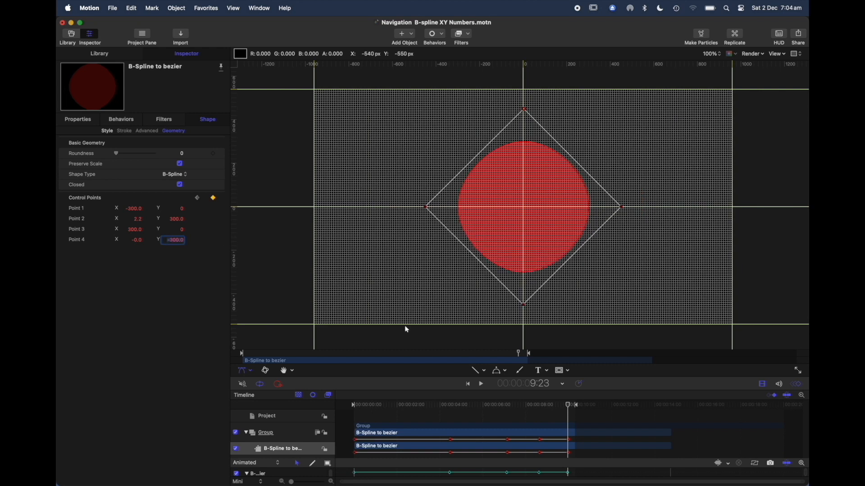
Play the B-Spline animation from the project start, and change the shape's Shape Type to Bezier.
drag(569, 404, 351, 435)
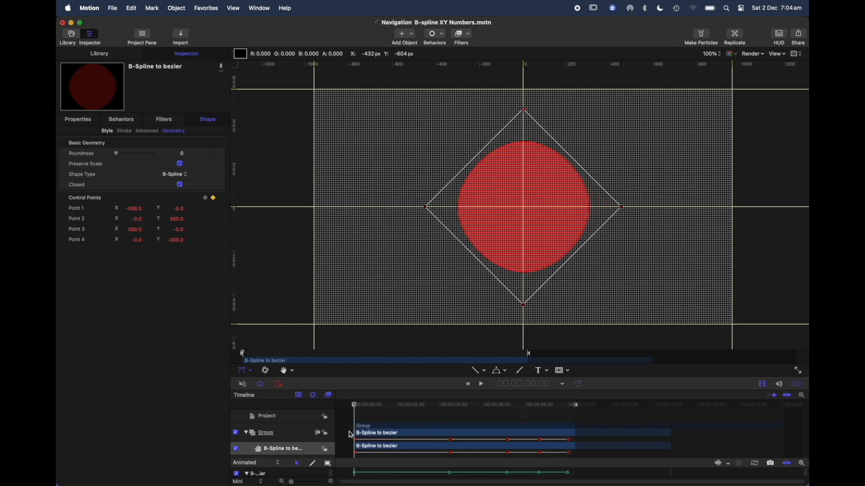
key(space)
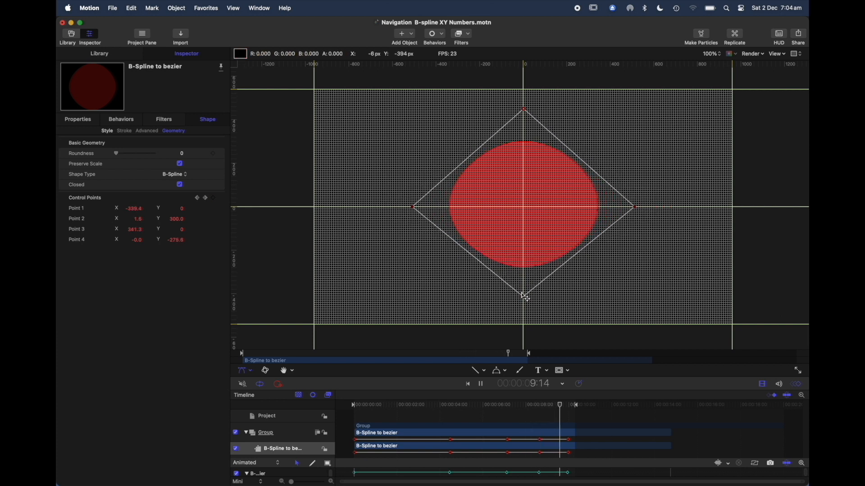
click(176, 175)
click(178, 166)
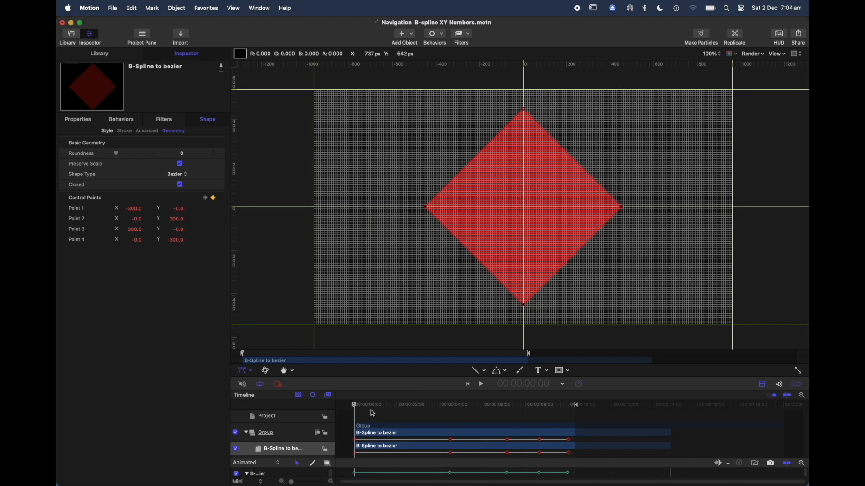
At frame 2, set the Bezier shape's control points to Smooth and play back the animation.
mouse_move(356, 408)
mouse_down()
mouse_move(561, 419)
mouse_move(355, 408)
mouse_up()
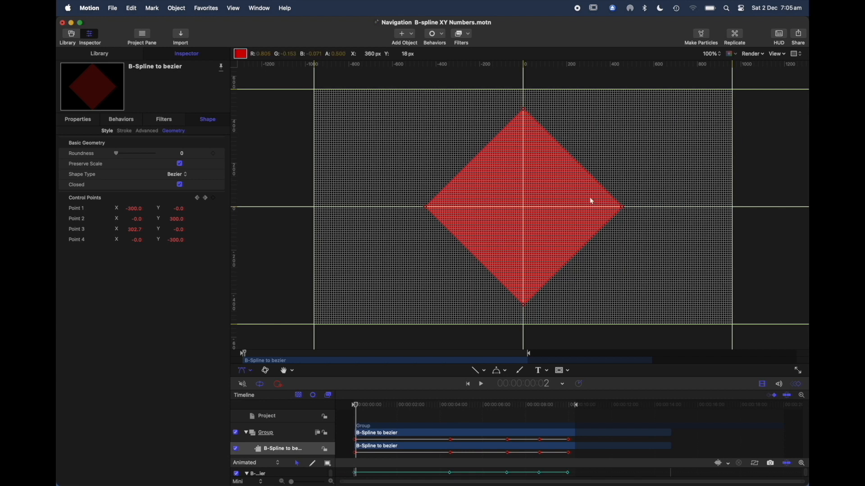
right_click(525, 110)
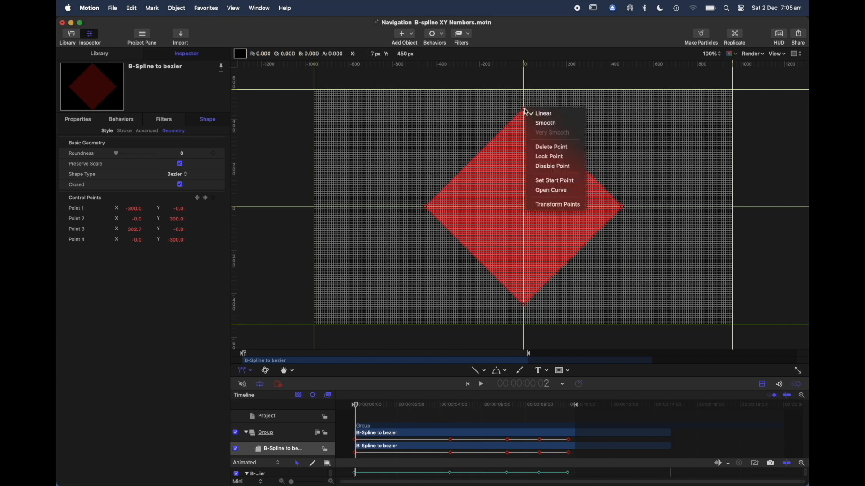
click(557, 124)
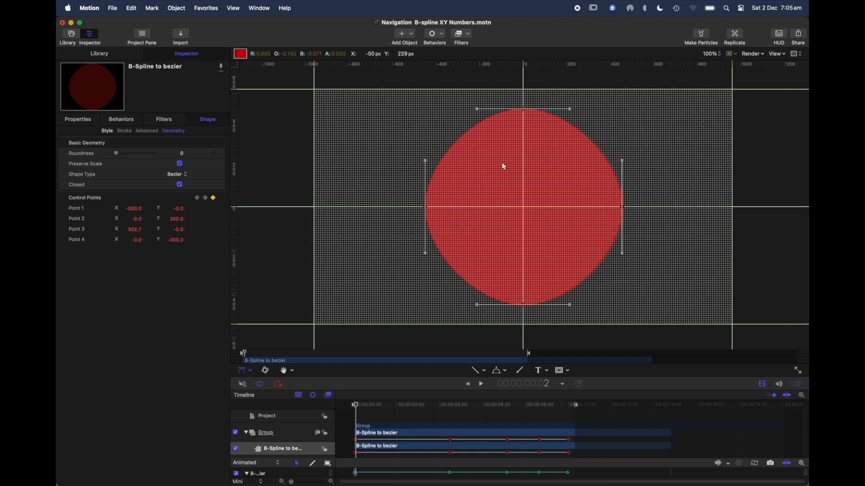
key(space)
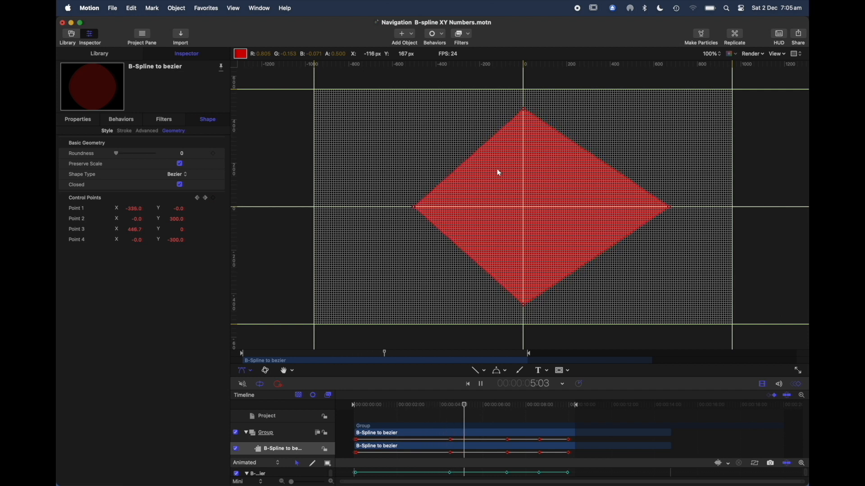
key(space)
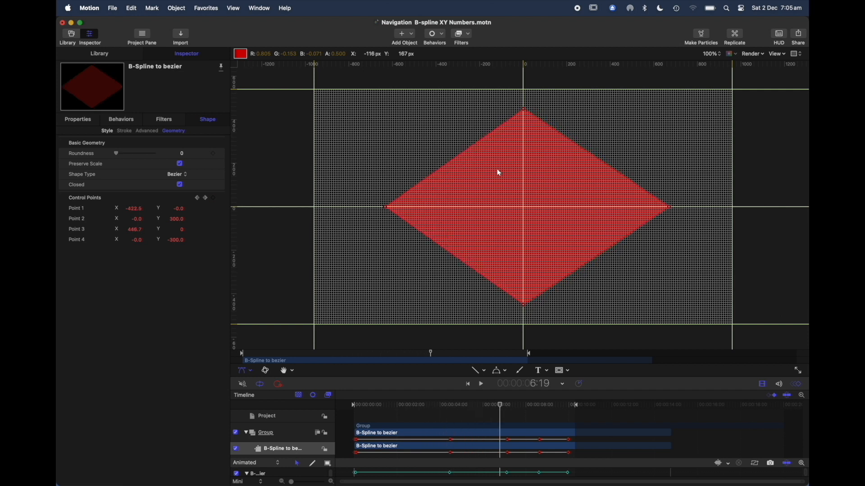
Duplicate the Bezier shape layer and set the copy's Shape Type to B-Spline.
click(309, 452)
key(super+d)
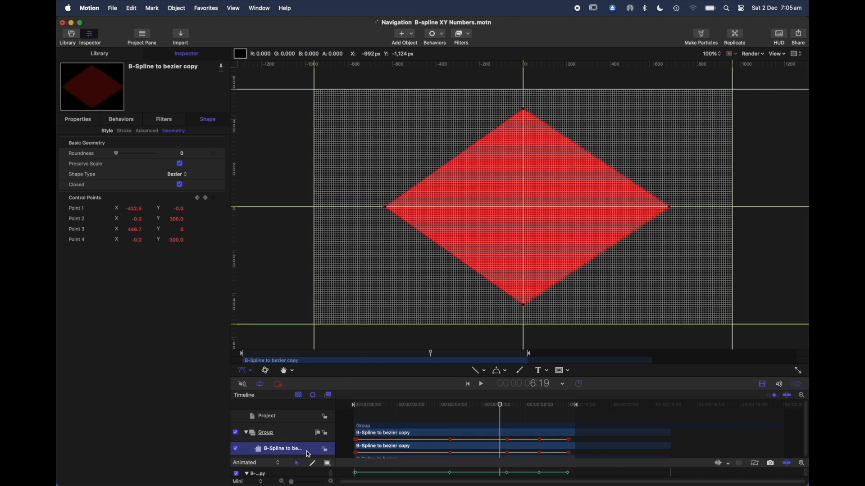
scroll(309, 455, down, 1)
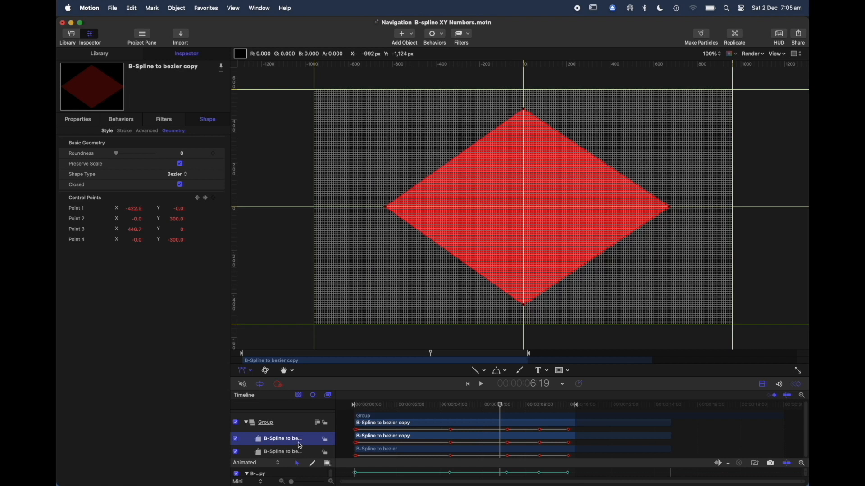
click(193, 177)
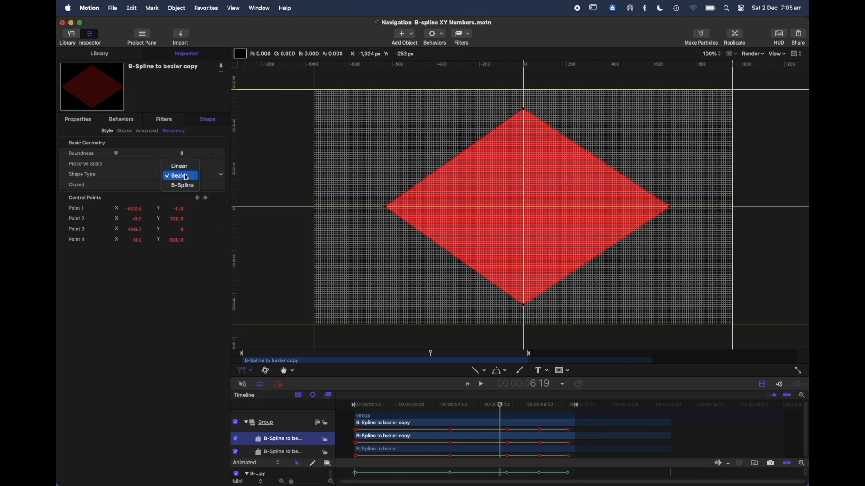
click(184, 186)
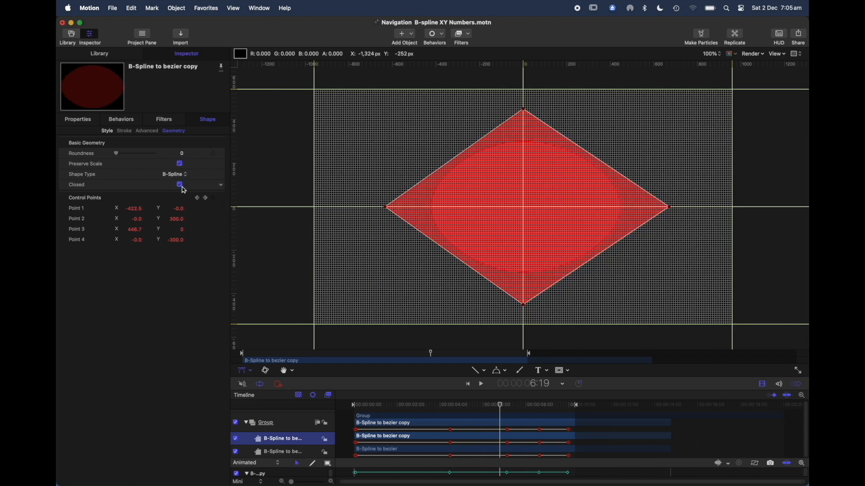
Play back the group to compare the overlapping B-Spline and Bezier shapes in motion.
key(space)
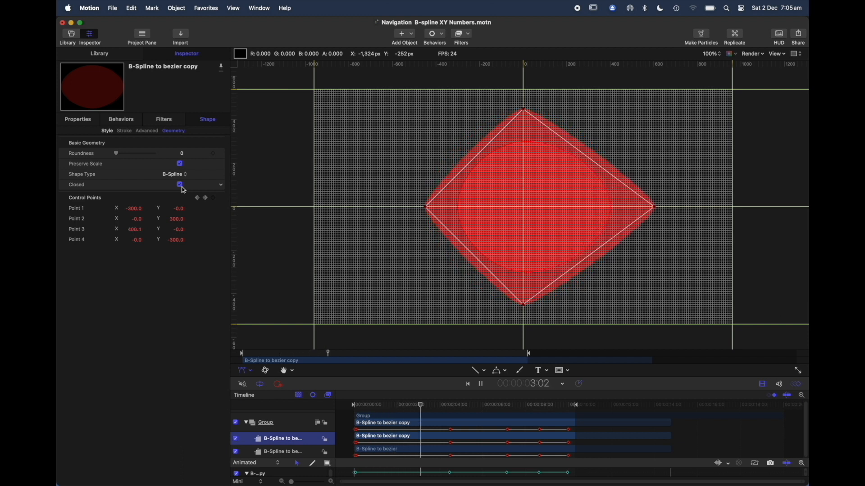
click(292, 423)
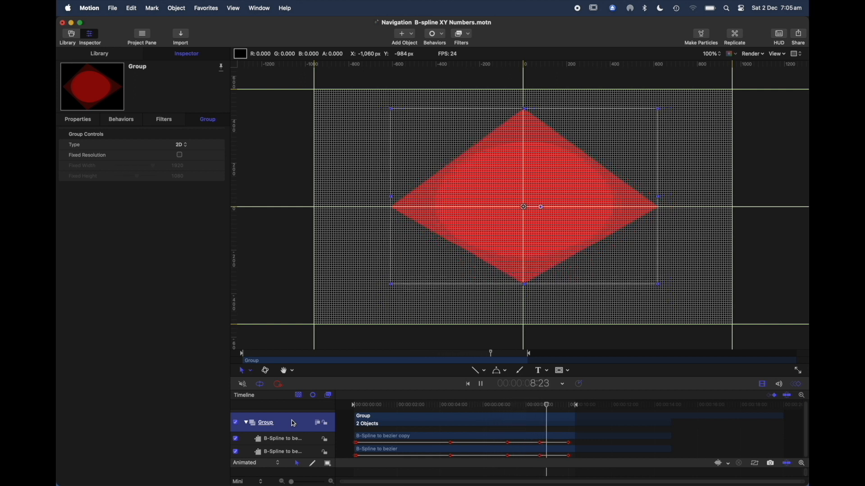
key(space)
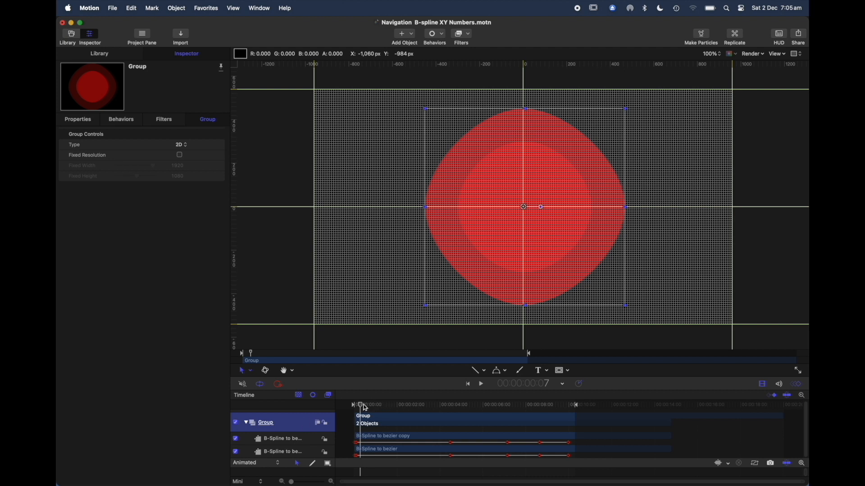
Show the shapes' control points with Edit Points, and rename the two shape layers B-Spline and bezier.
click(307, 443)
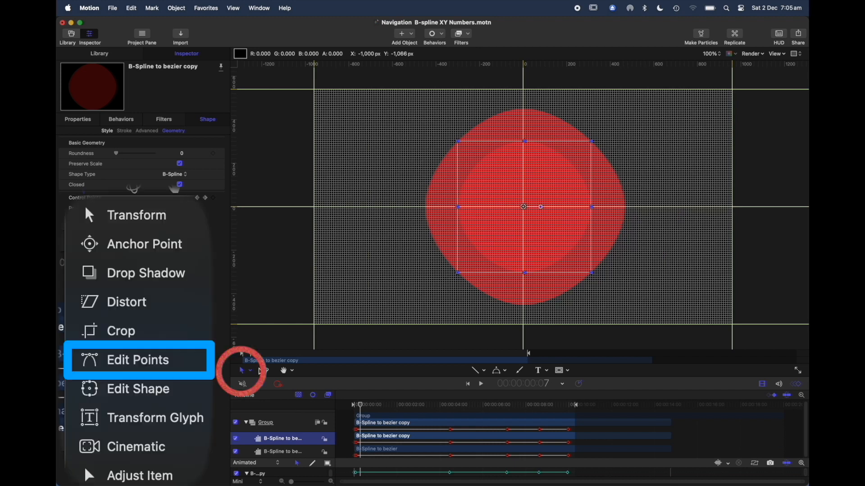
click(247, 372)
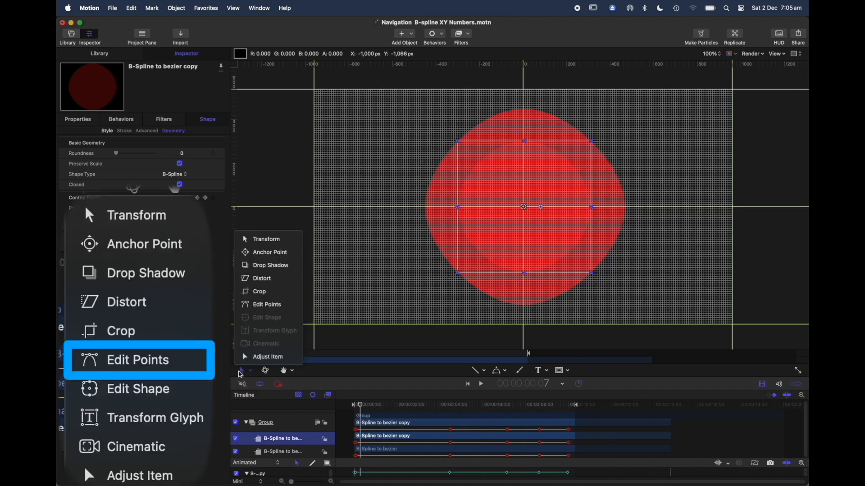
click(265, 305)
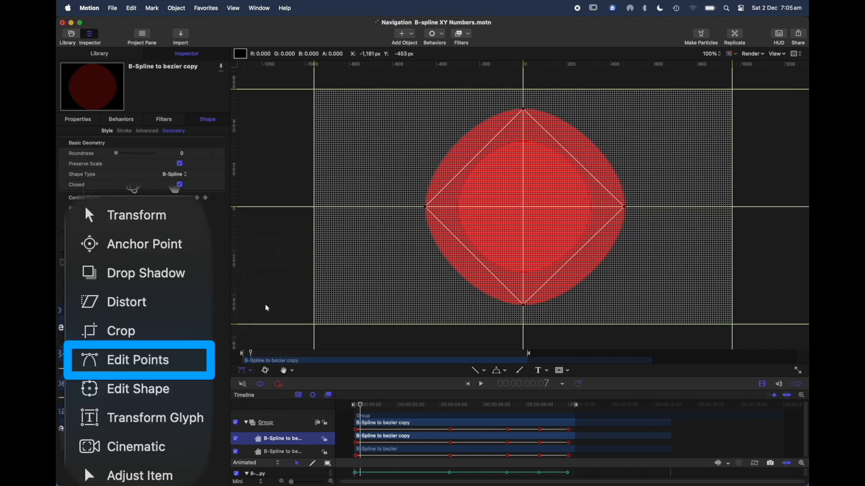
click(304, 453)
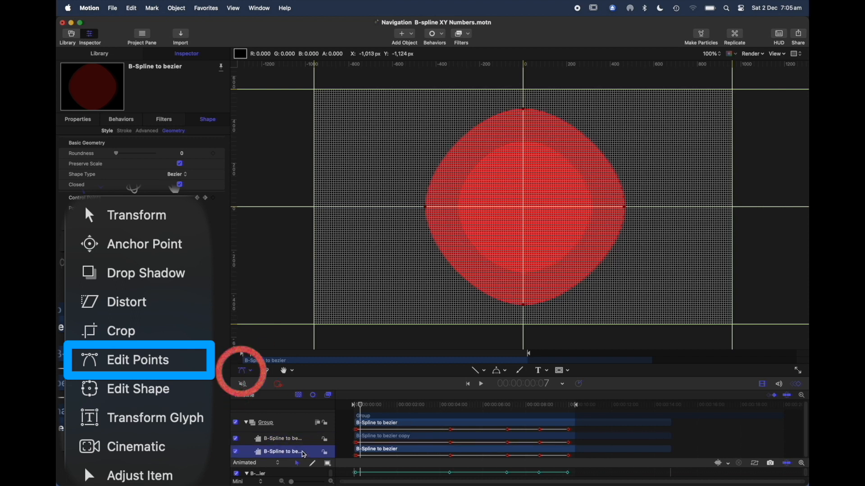
click(305, 440)
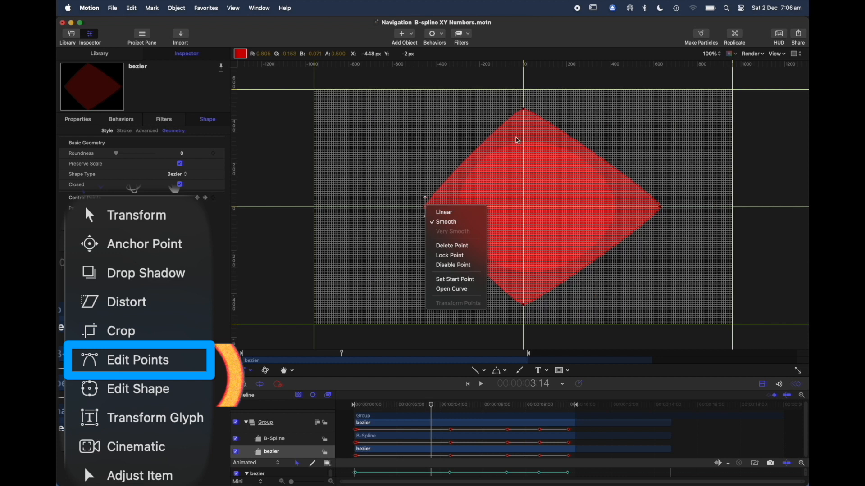
At 3:14, reveal the tangent handles of the bezier shape's Control Points 2, 3 and 4, and try adjusting Control Point 4's handle.
click(524, 112)
double_click(524, 110)
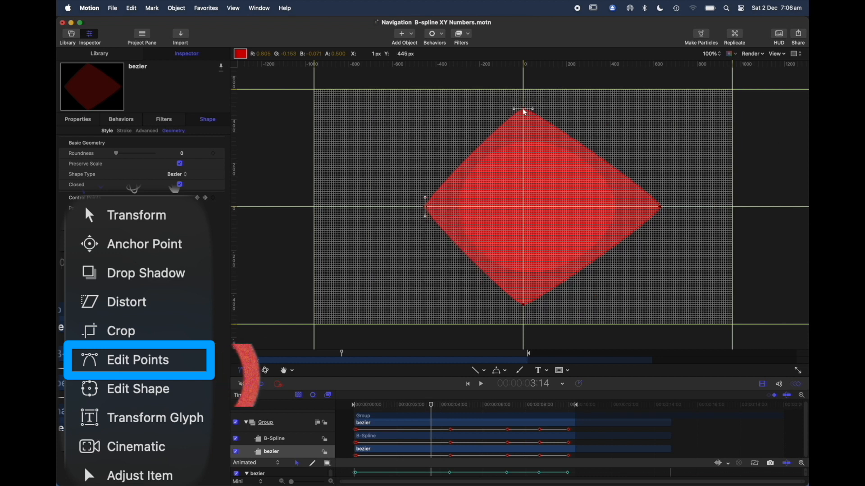
double_click(661, 208)
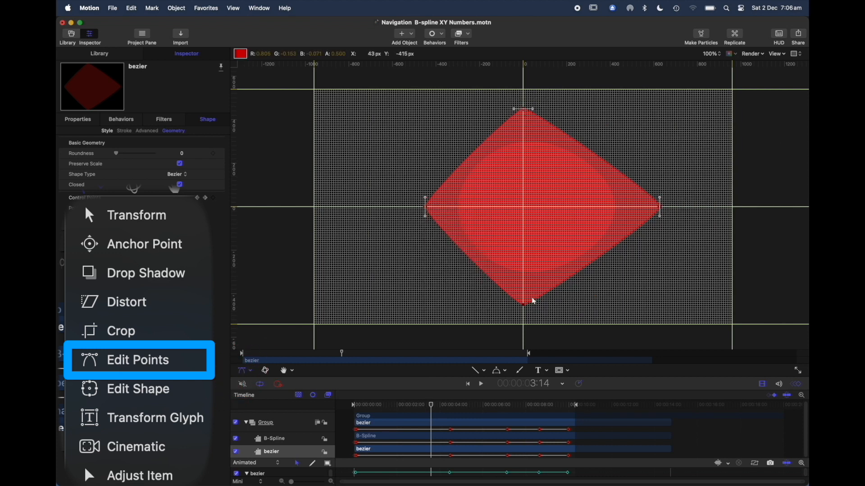
double_click(524, 306)
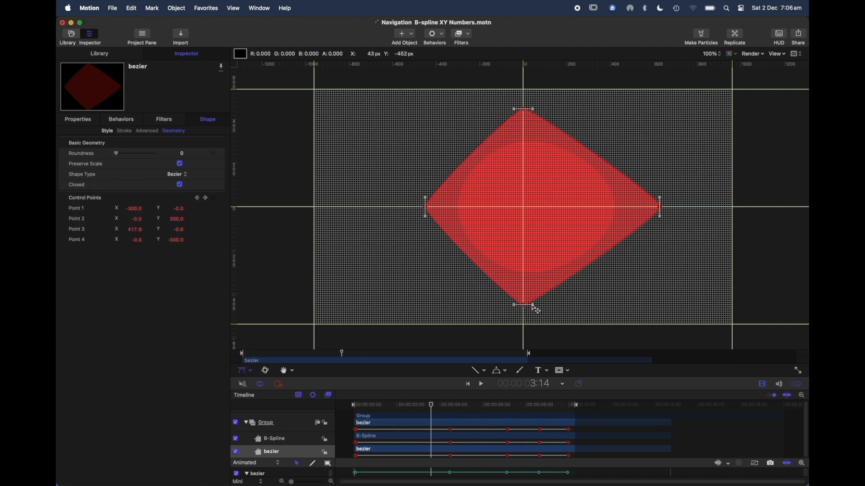
mouse_move(532, 305)
mouse_down()
mouse_move(573, 305)
mouse_move(543, 305)
mouse_up()
click(545, 309)
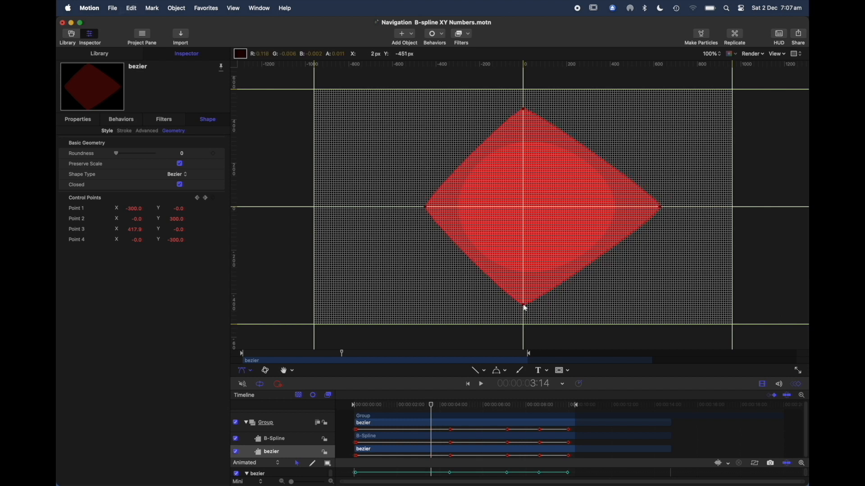
Reveal the bezier shape's tangent handles again from Control Points 4 and 1, and check Control Point 2's point type.
click(525, 307)
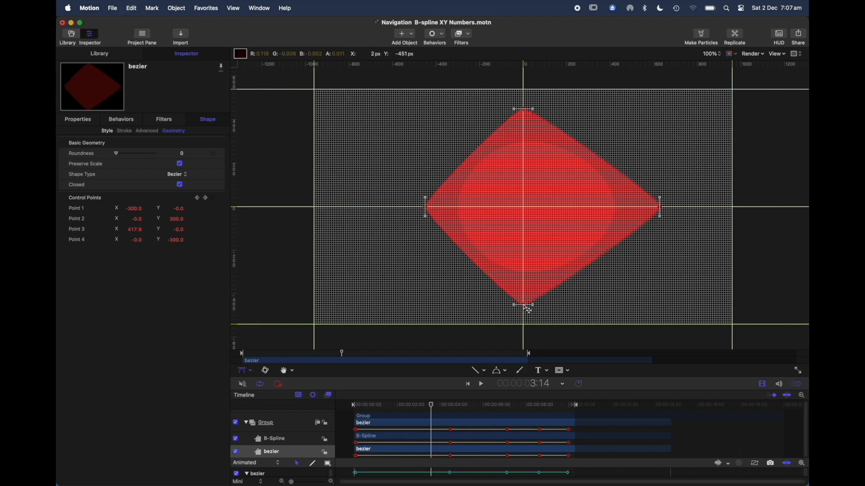
click(426, 208)
click(426, 207)
right_click(524, 111)
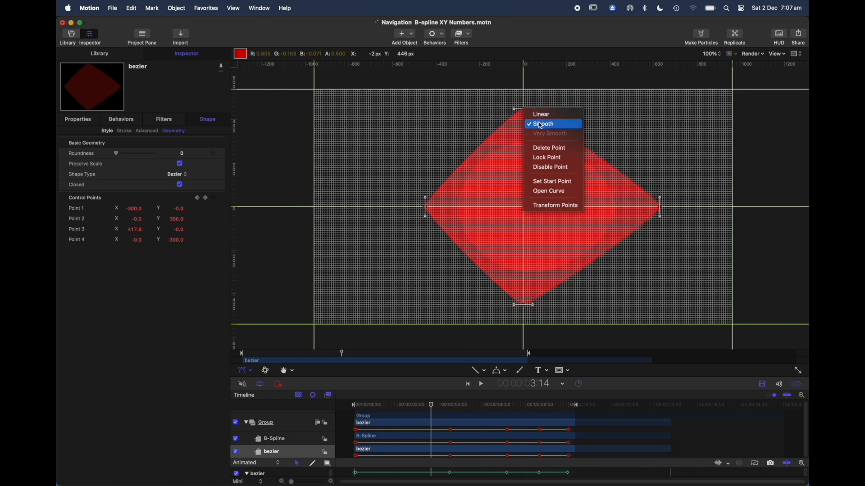
click(622, 116)
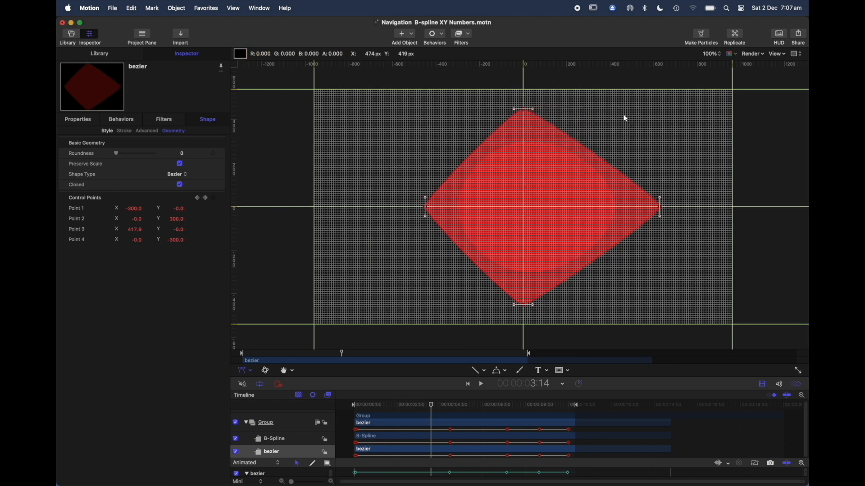
Link and align the tangent handles of the bezier shape's upper point, and adjust the points' handles to bend the outline.
right_click(533, 110)
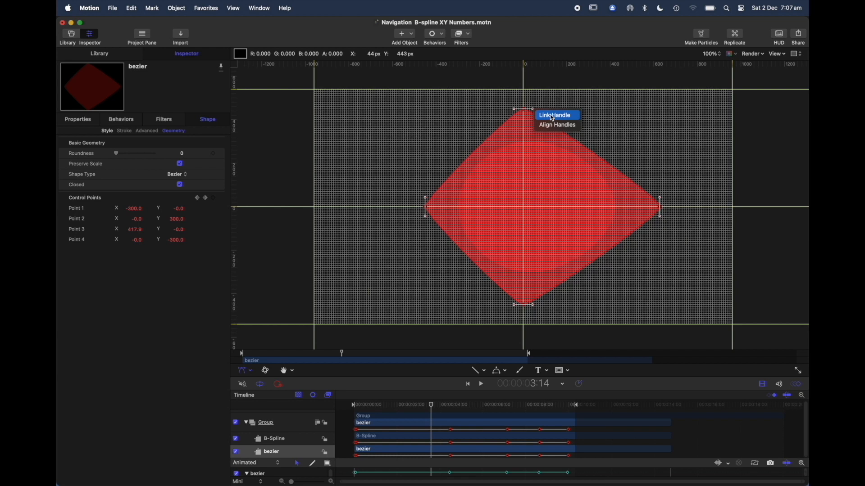
click(553, 117)
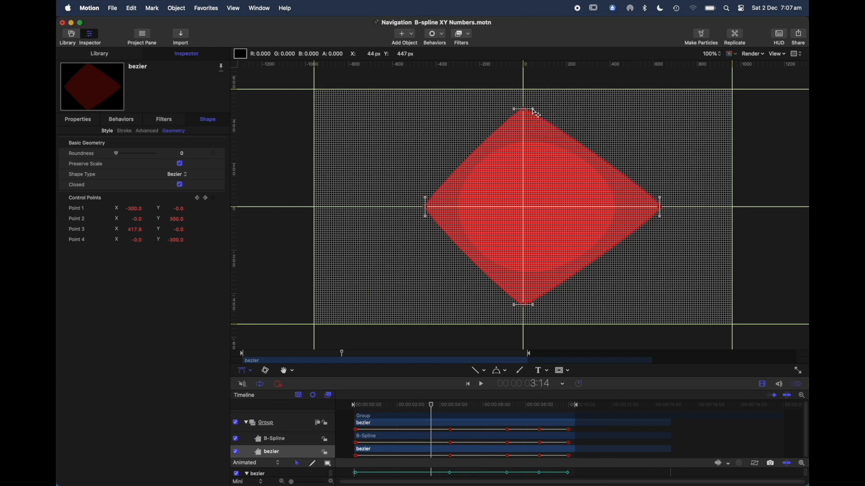
right_click(535, 113)
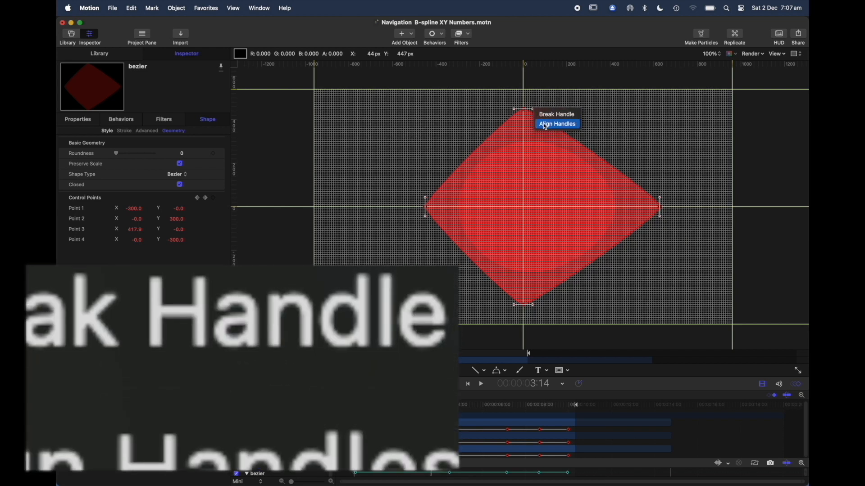
click(545, 125)
drag(533, 109, 538, 126)
drag(559, 118, 526, 198)
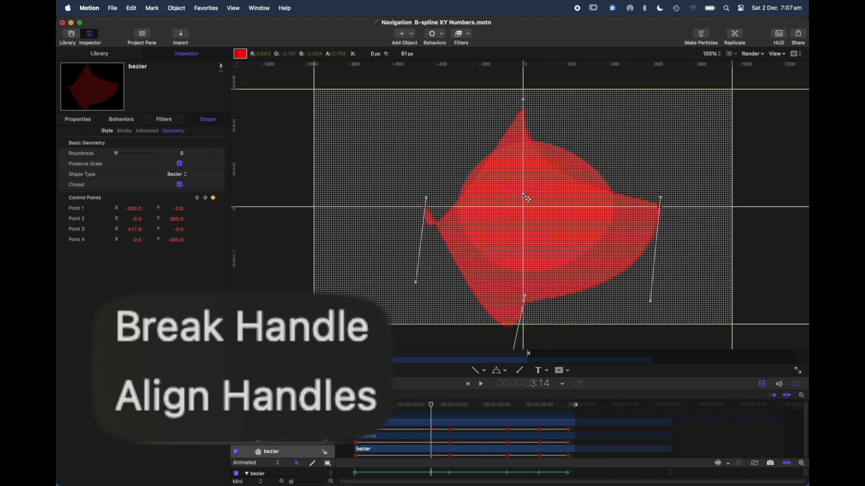
Break the handle at the bezier shape's lower point, and swing one side's tangent handles independently in several directions.
right_click(526, 298)
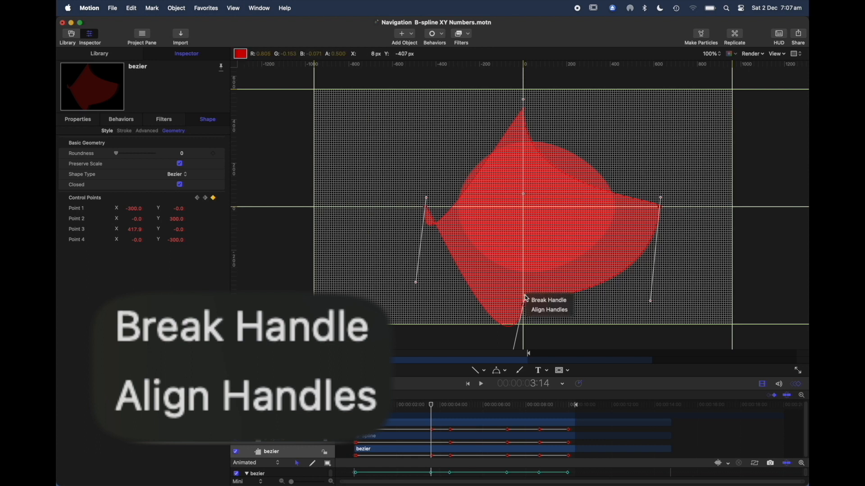
click(534, 302)
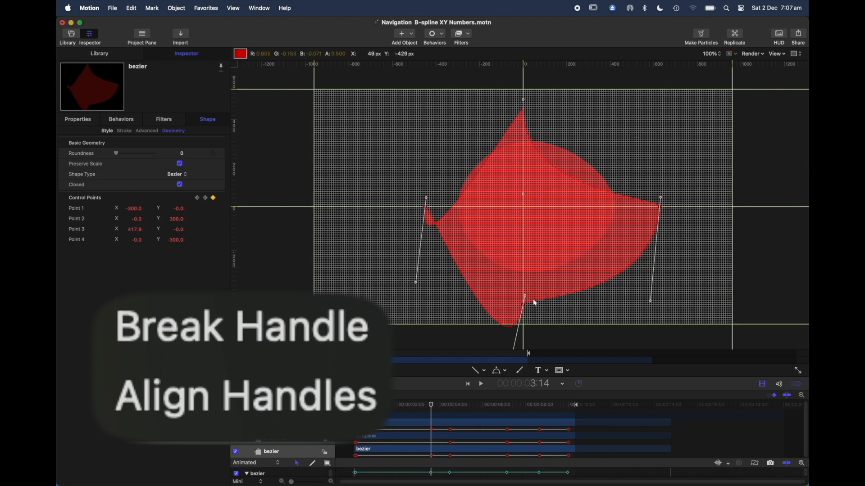
drag(529, 302, 524, 271)
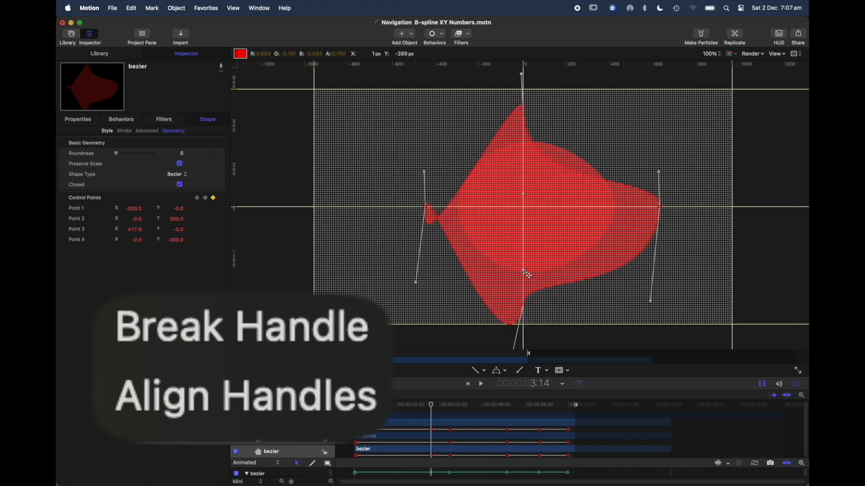
drag(659, 174, 628, 207)
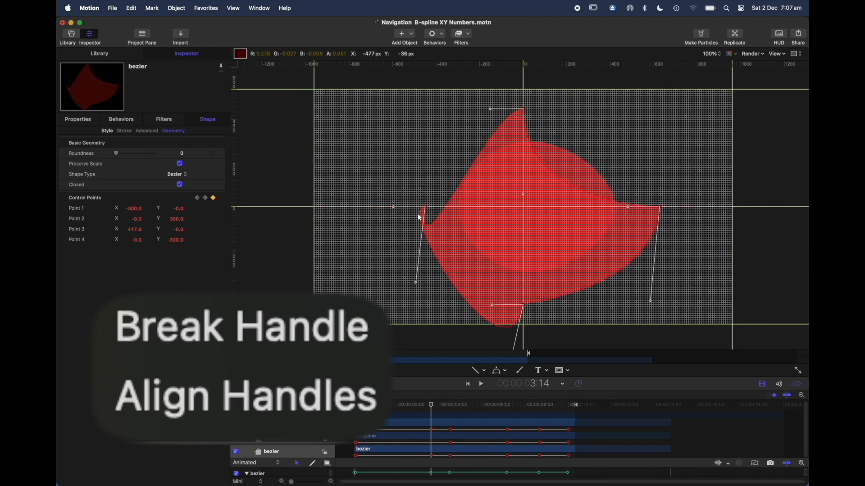
drag(395, 209, 467, 207)
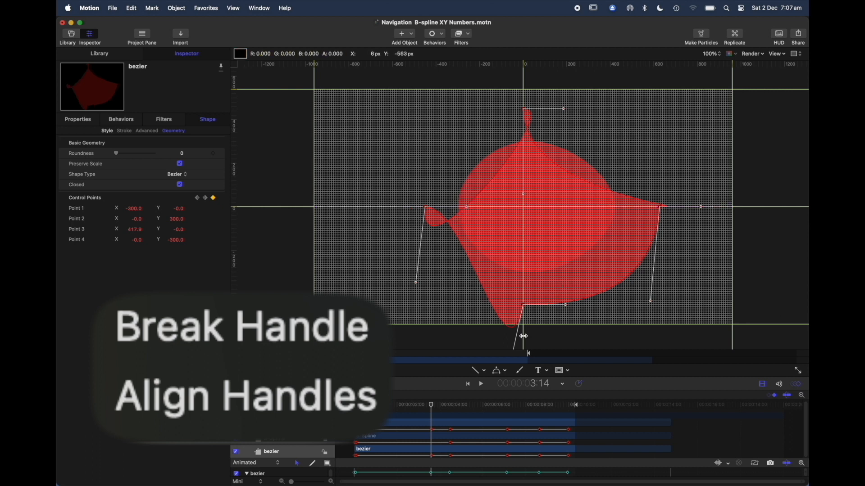
drag(564, 109, 525, 98)
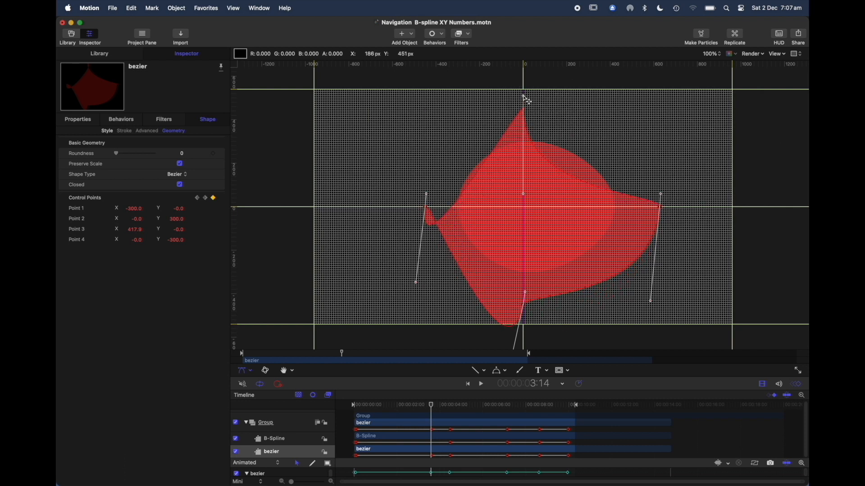
Apply Align Handles and Link Handle to the lower point's tangent handles, rotating the handles after each to compare how they move.
right_click(525, 293)
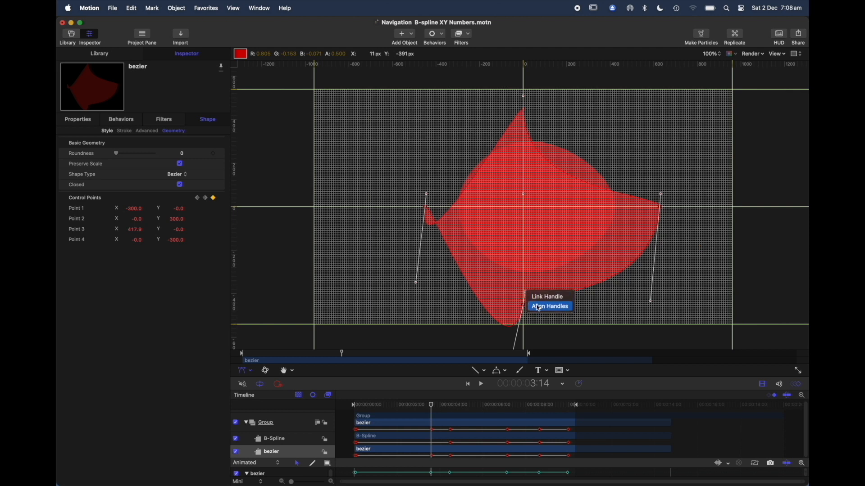
click(539, 309)
drag(525, 299, 474, 275)
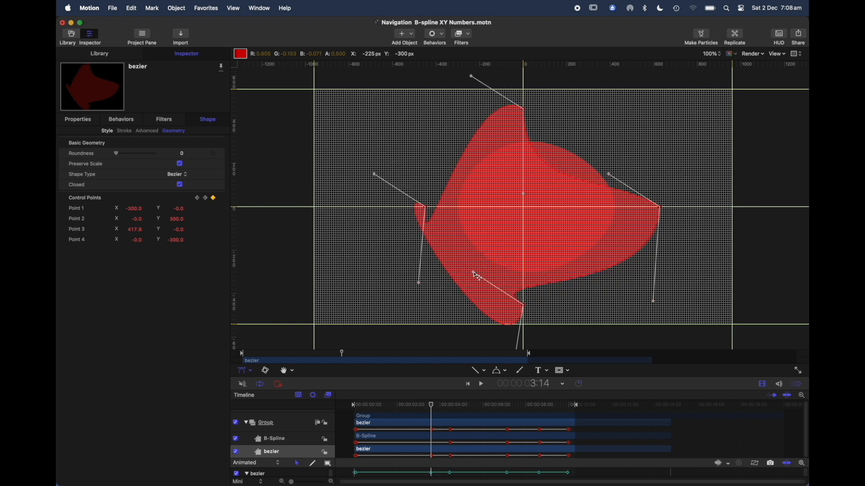
right_click(477, 275)
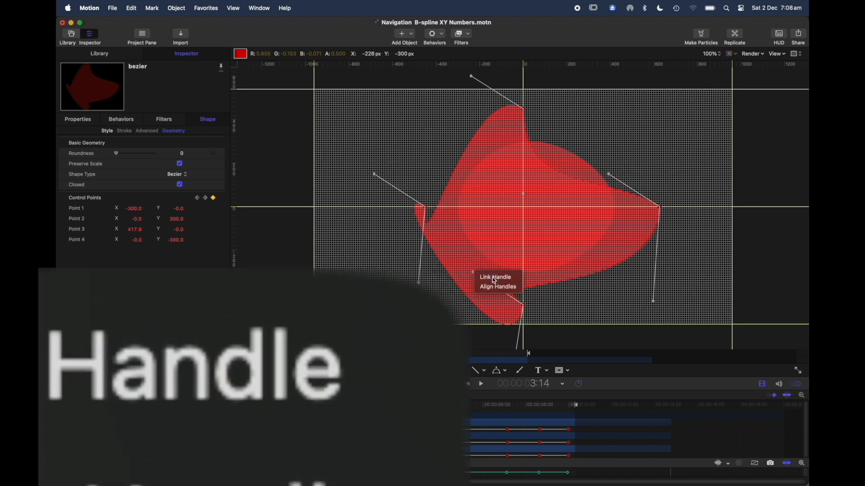
click(494, 279)
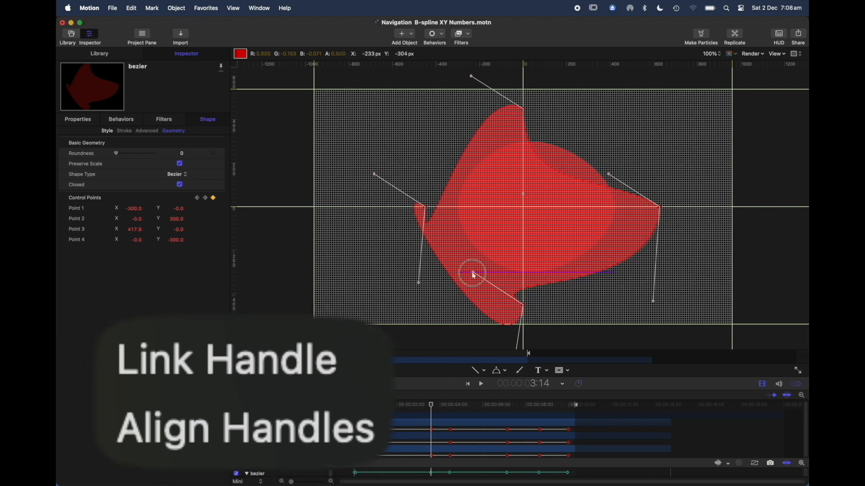
drag(474, 272, 593, 259)
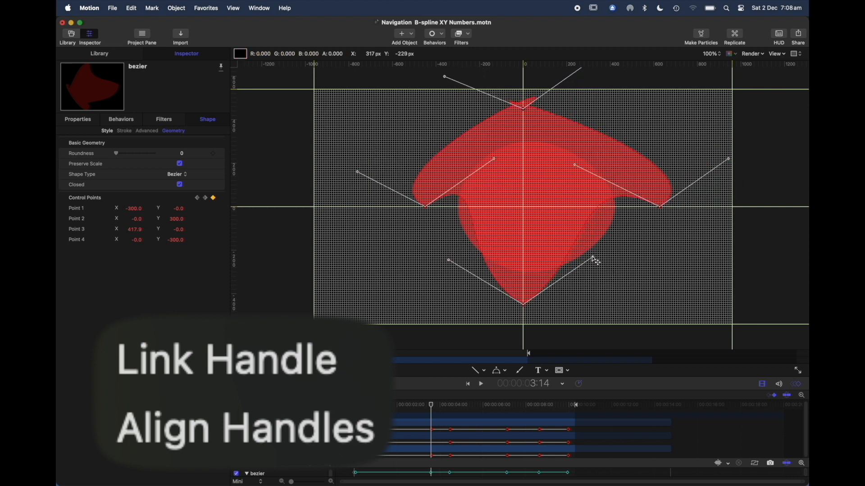
Break the linked handles and reposition them, including breaking Control Point 1's handle and moving its opposite handle separately.
right_click(592, 260)
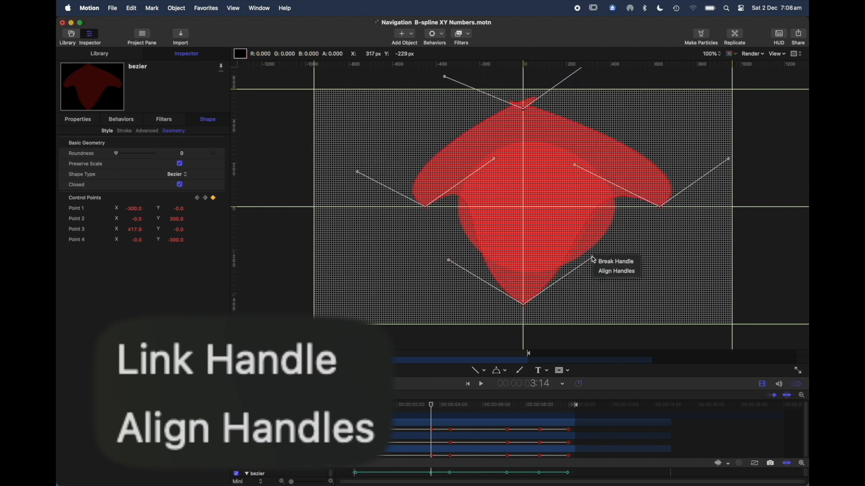
click(620, 264)
drag(593, 259, 543, 310)
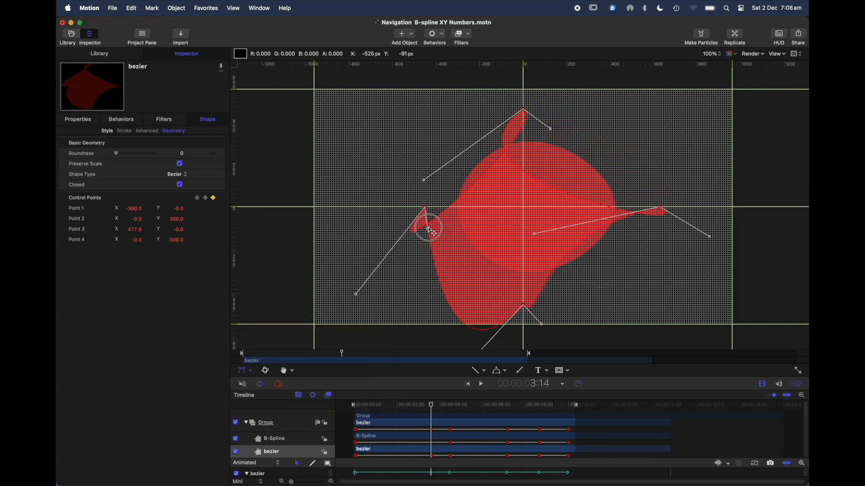
drag(427, 228, 391, 177)
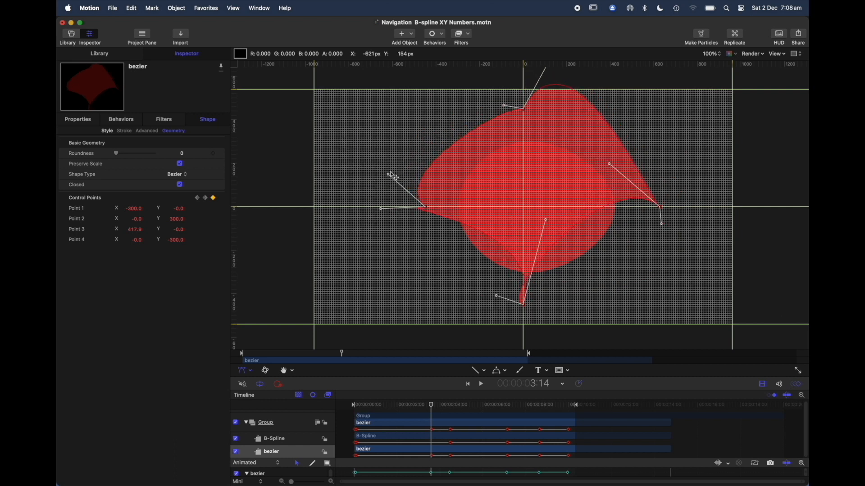
right_click(390, 178)
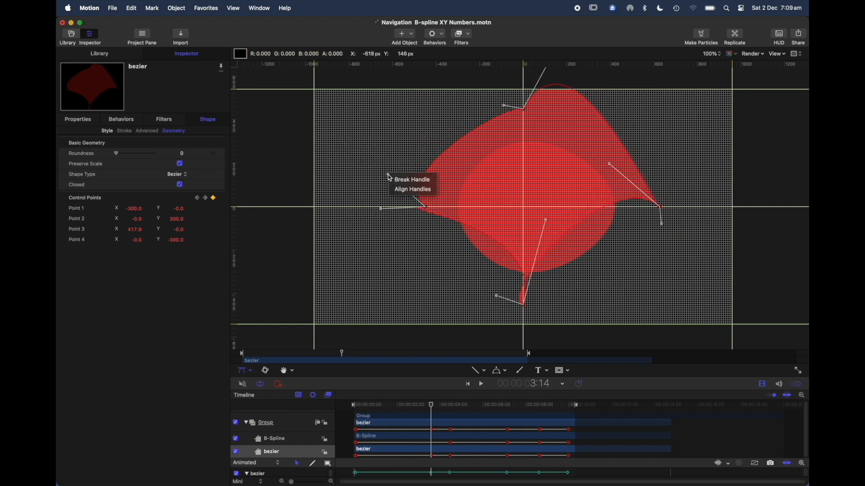
click(420, 178)
drag(381, 209, 405, 222)
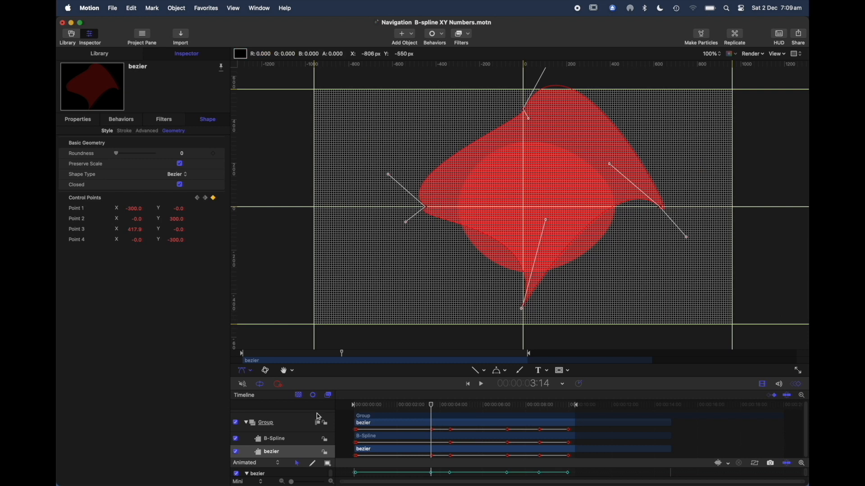
Straighten Control Point 1's handles horizontally and Control Point 4's handles vertically, and link each point's handles.
super+click(427, 210)
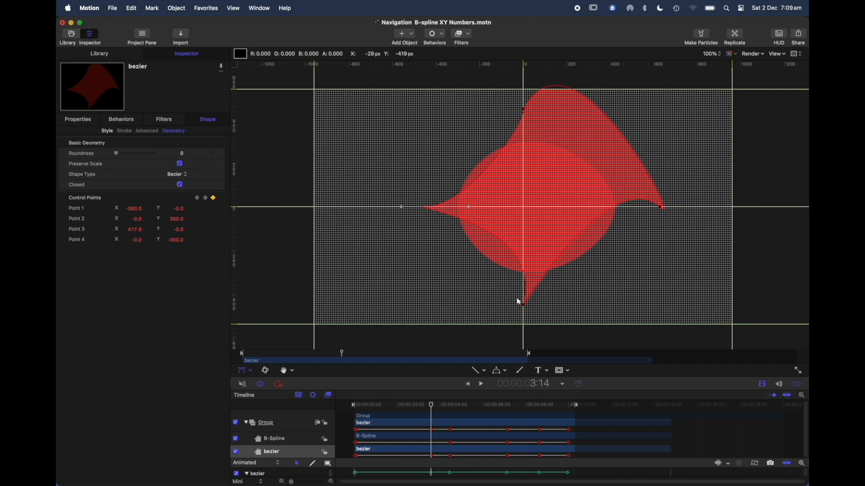
right_click(401, 210)
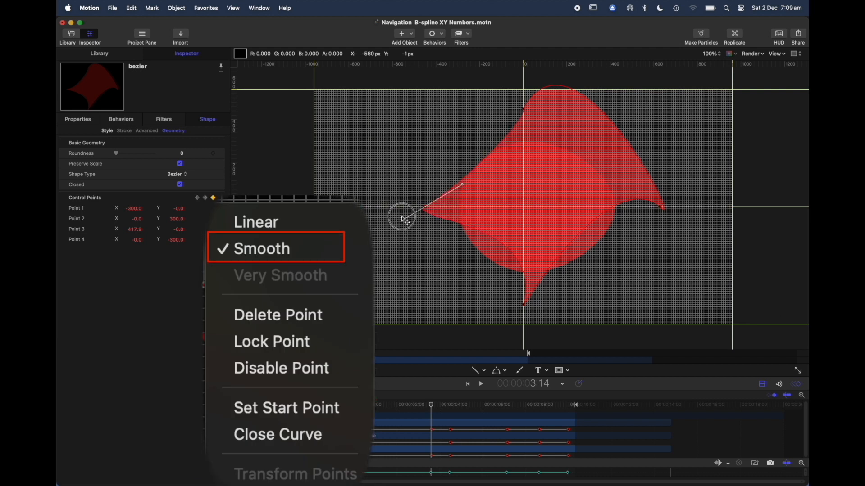
click(525, 309)
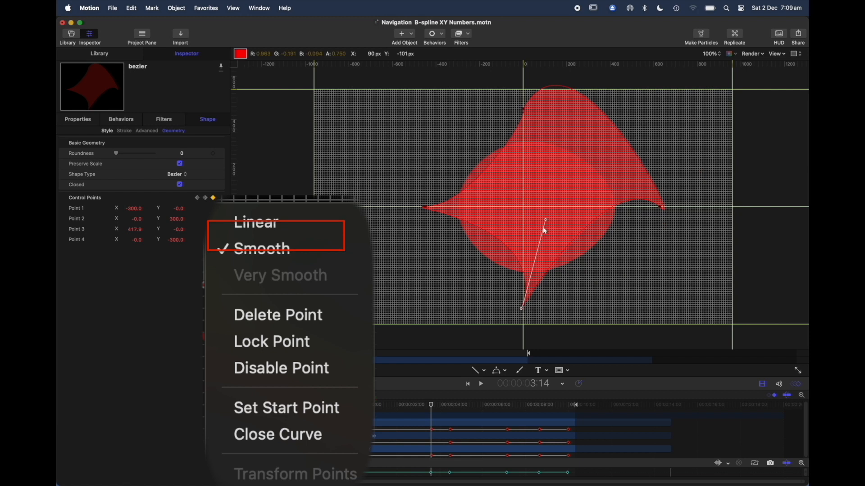
drag(546, 221, 522, 276)
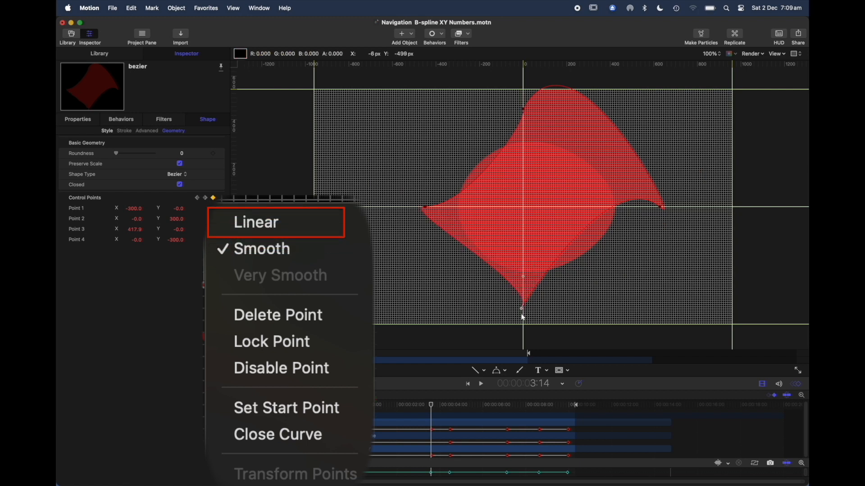
right_click(524, 277)
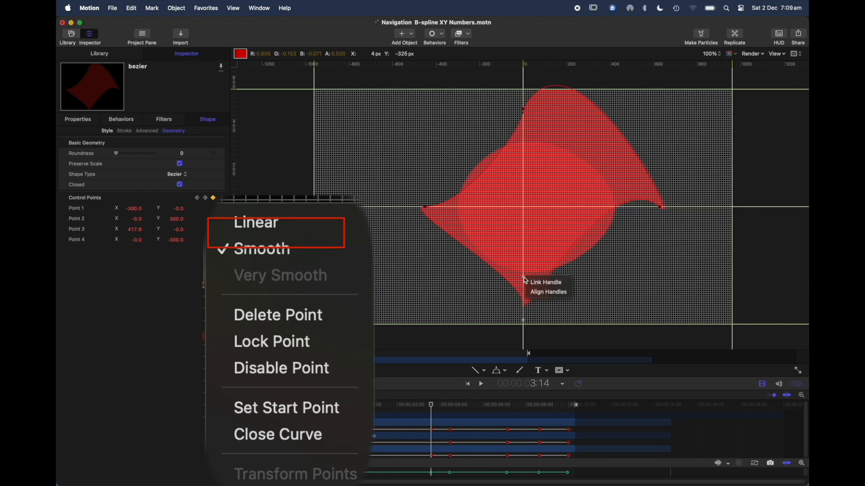
click(538, 283)
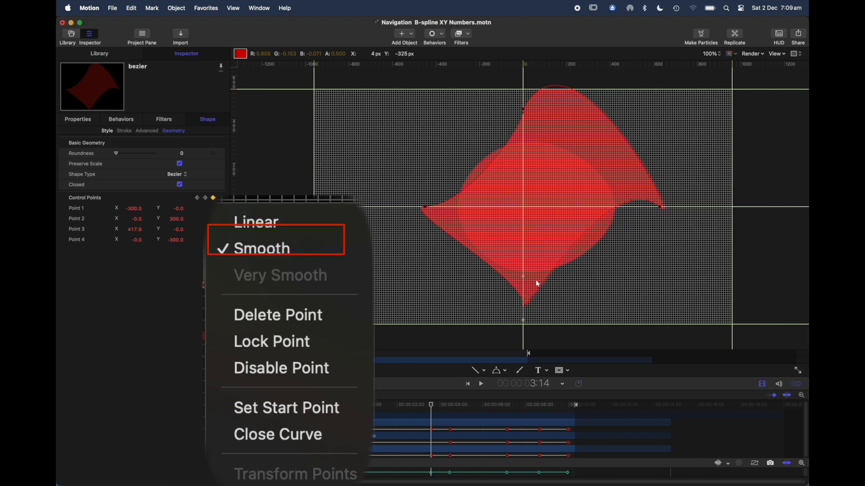
Bring both of Control Point 3's tangent handles onto the horizontal centre line and link them.
click(663, 208)
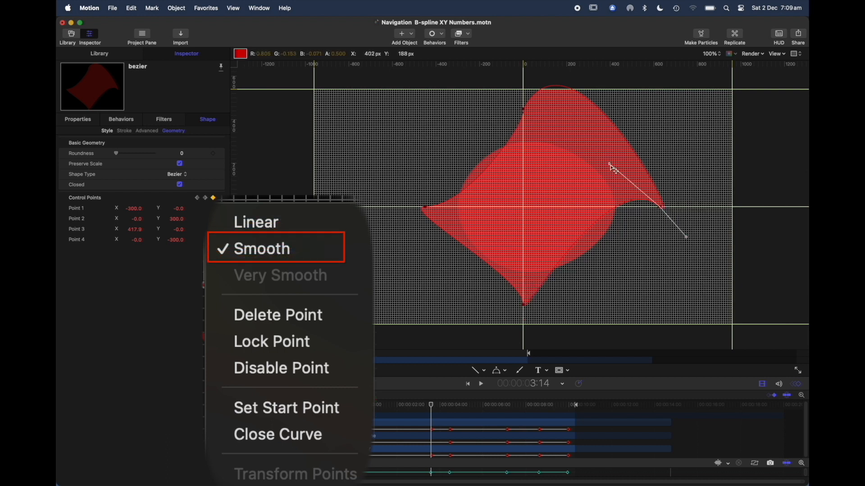
drag(612, 166, 617, 207)
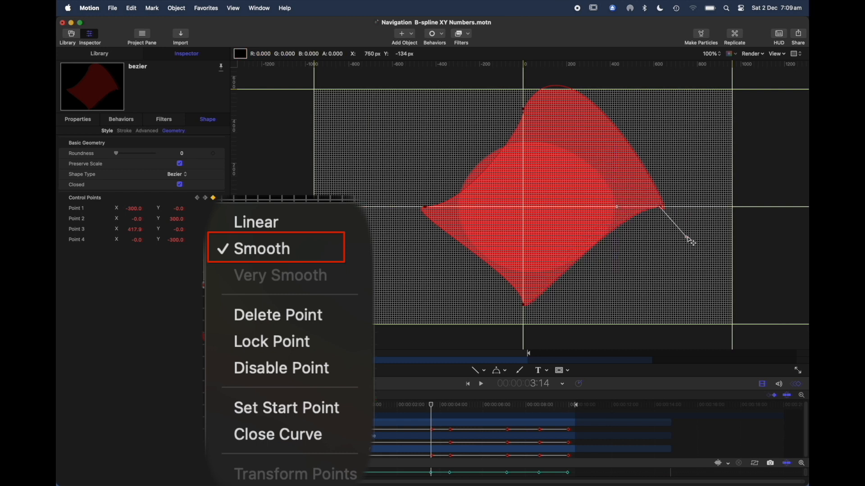
drag(687, 239, 688, 206)
right_click(688, 207)
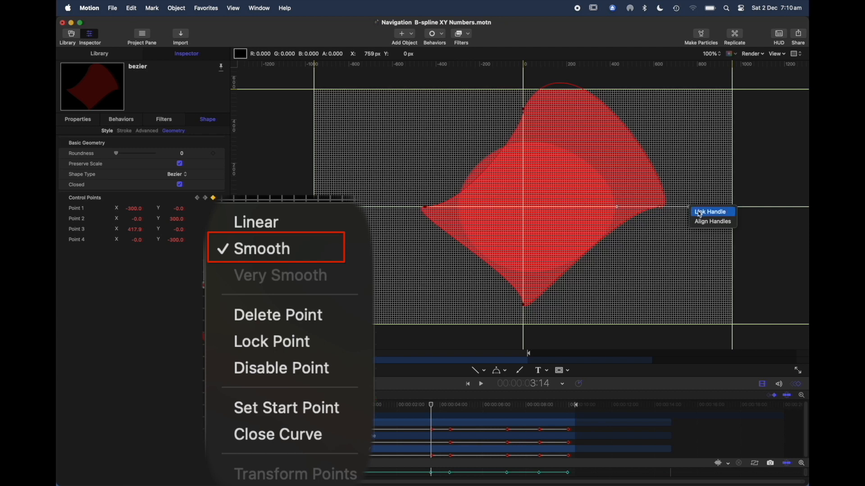
click(698, 212)
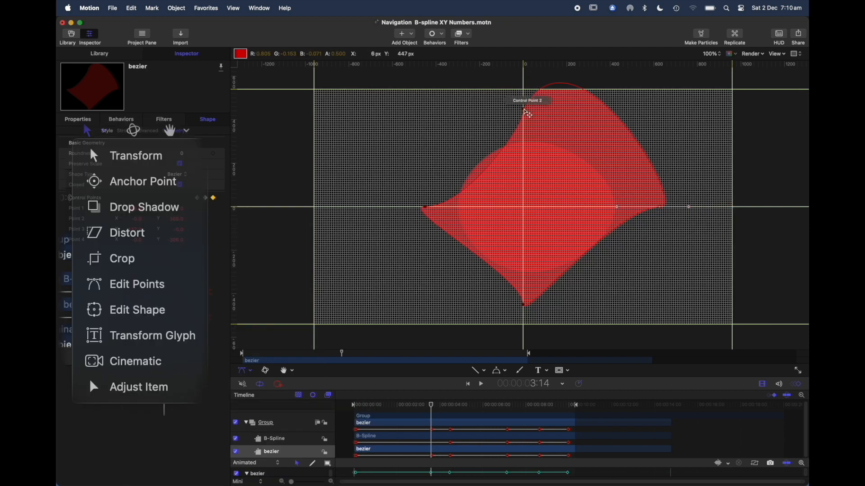
Move the bezier shape's Control Point 2 down to Y 133.3, set its handle vertical and link its handles.
click(525, 110)
drag(529, 119, 523, 135)
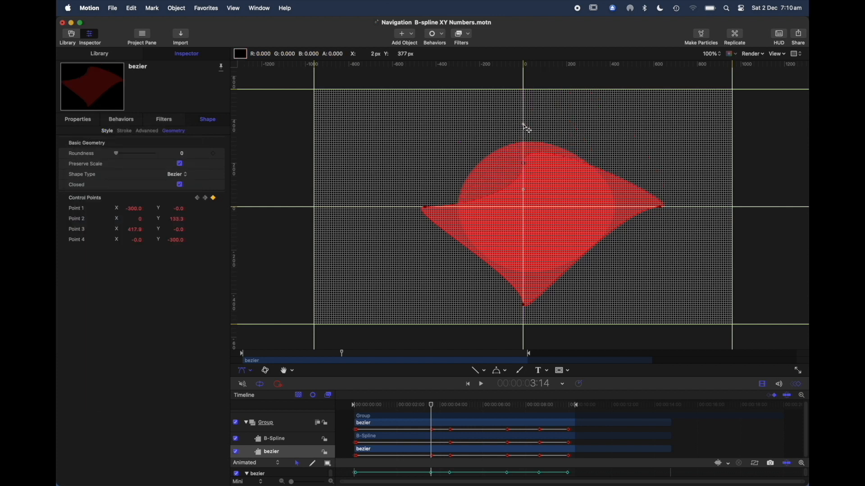
right_click(524, 127)
click(543, 129)
Align Control Point 2's tangent handles horizontally, swing them to the opposite sides, and apply Align Handles again.
right_click(488, 163)
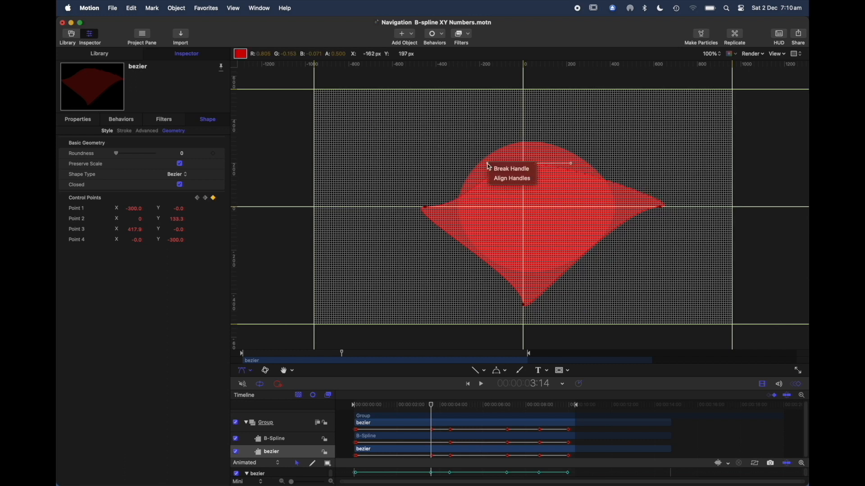
click(503, 181)
drag(492, 168, 566, 166)
right_click(565, 165)
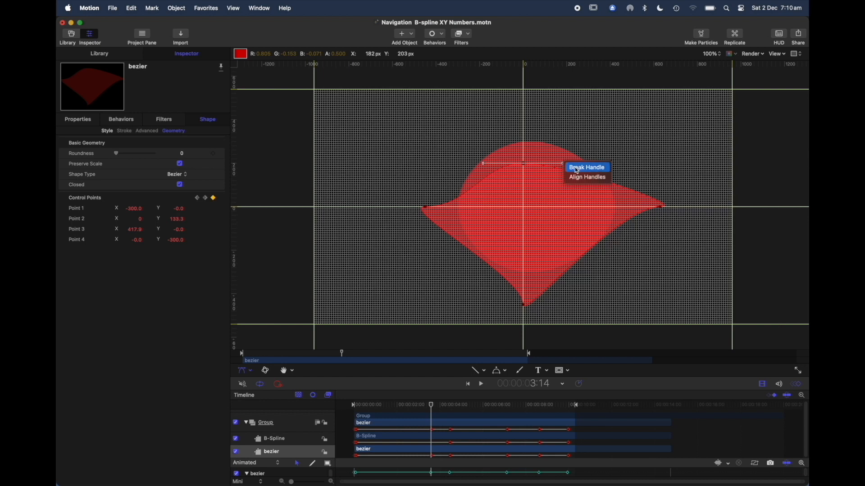
click(579, 177)
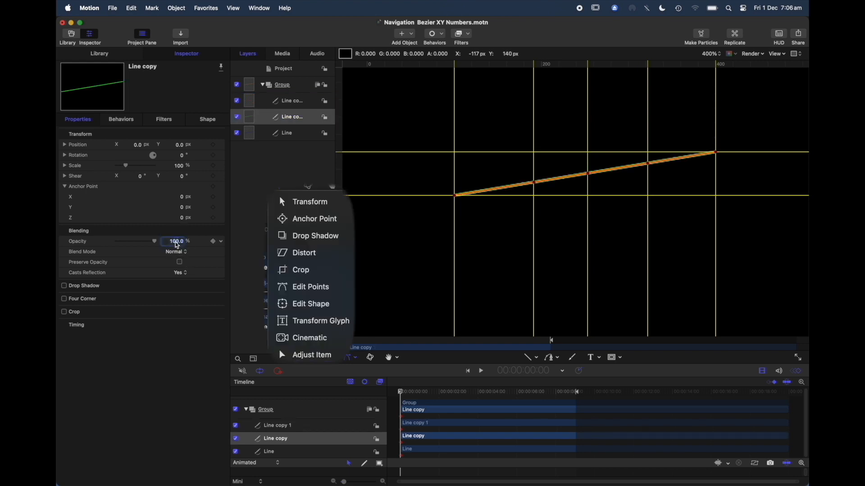
In the Navigation Bezier XY Numbers project, set the opacity of the Line copy 1 and Line copy layers to 50%.
text(50)
key(Return)
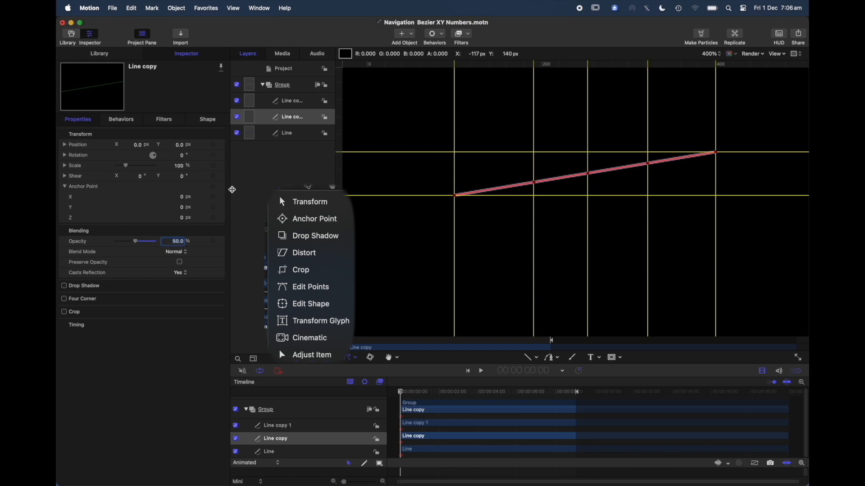
Set the opacity of the Line layer to 50% and deselect it.
click(267, 135)
double_click(175, 243)
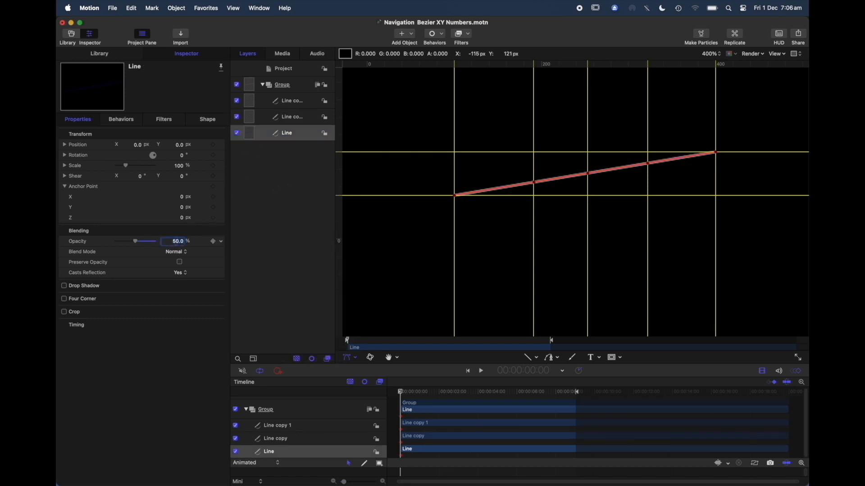
click(274, 216)
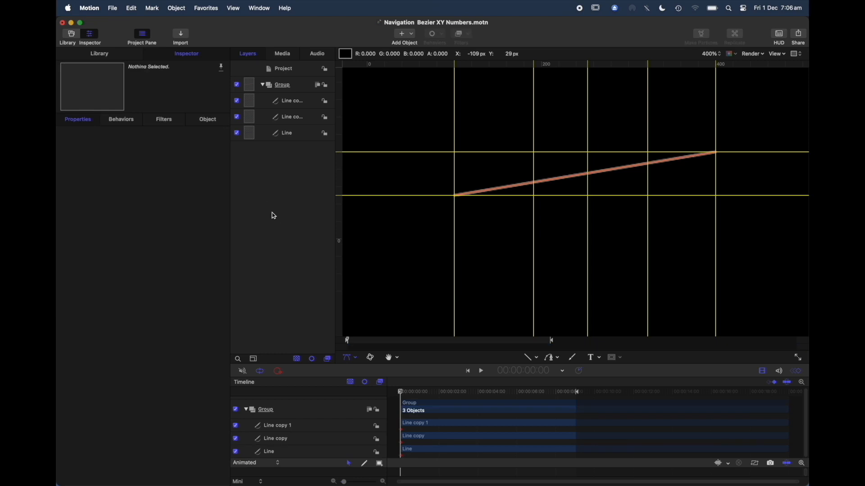
At 6:00, edit Line copy 1's control points into a zigzag, moving Points 2 and 4 to Y 100 and Points 3 and 5 to Y 50.
click(305, 103)
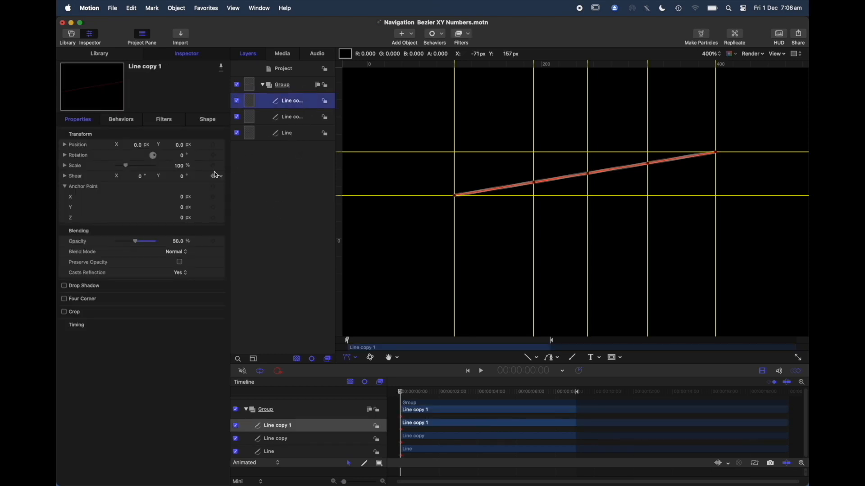
click(212, 121)
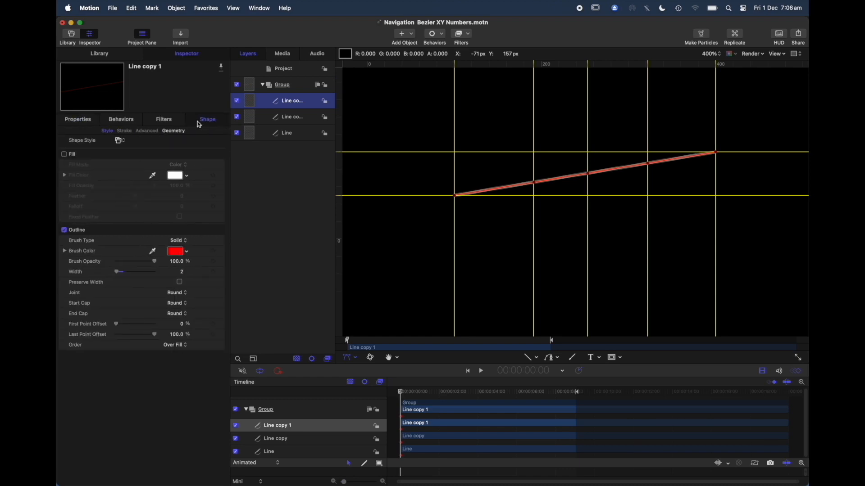
click(179, 133)
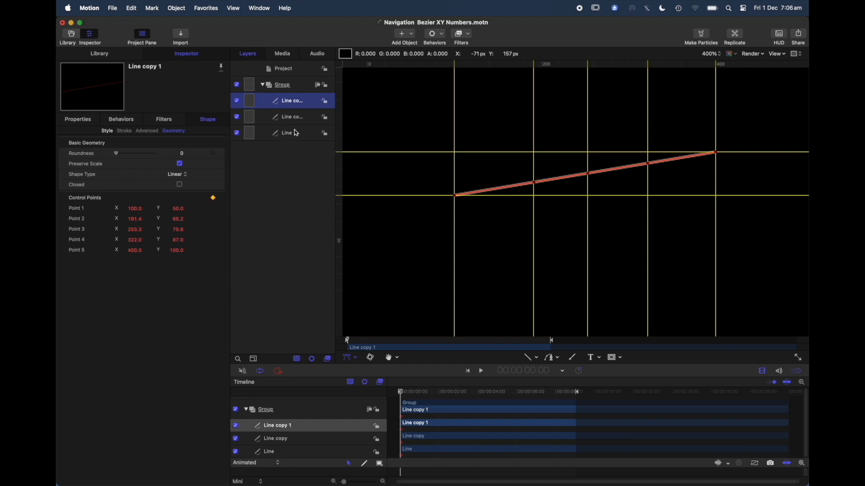
click(521, 392)
drag(523, 398, 518, 398)
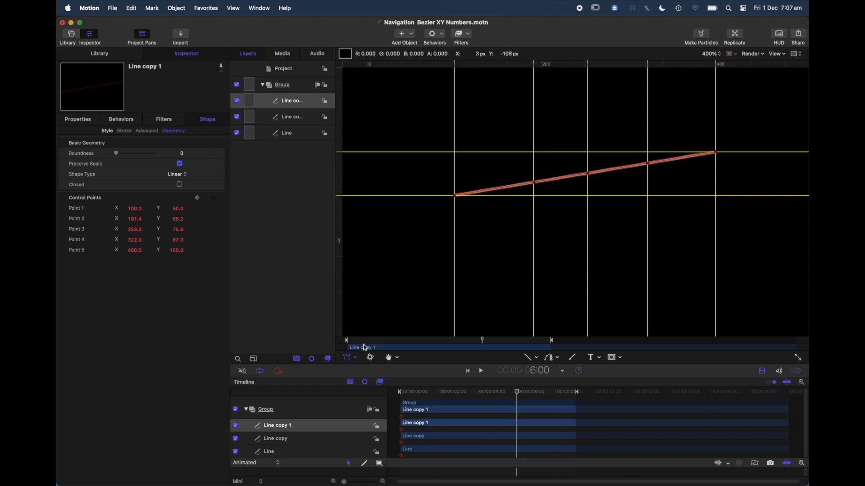
click(350, 359)
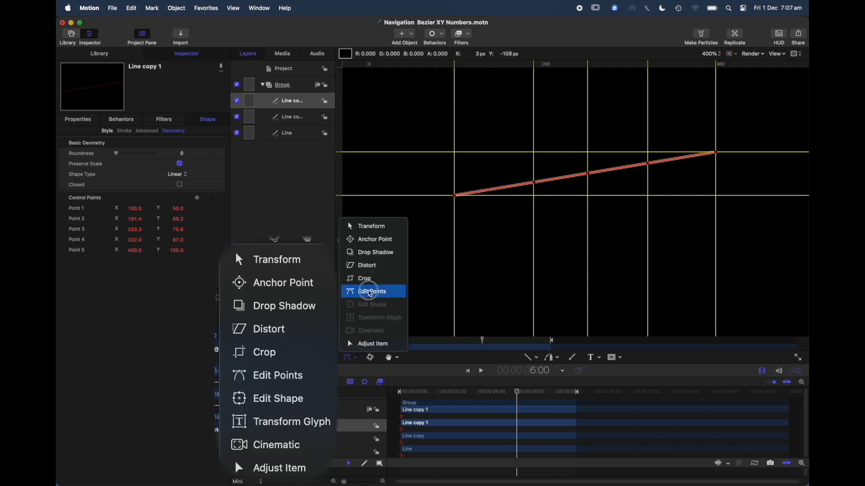
click(370, 293)
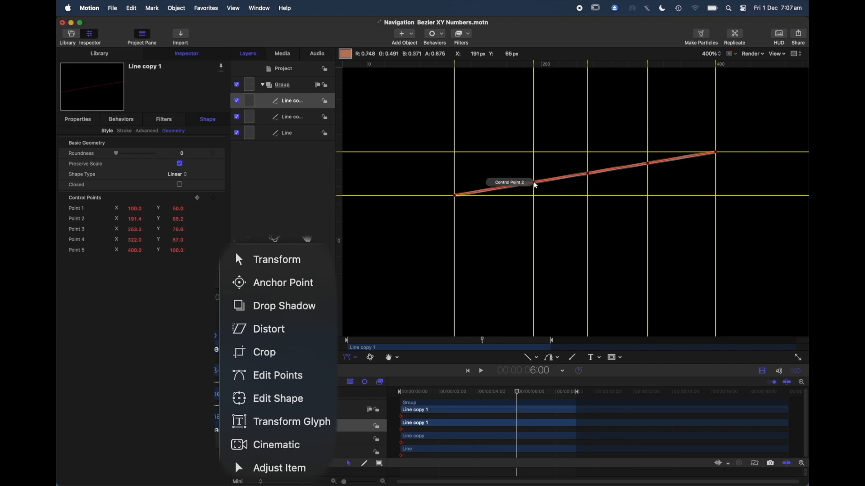
drag(535, 185, 532, 153)
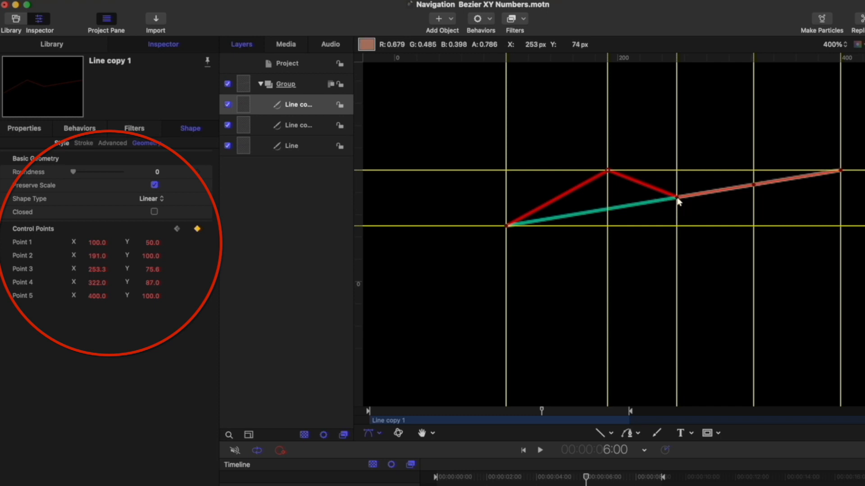
drag(677, 199, 678, 225)
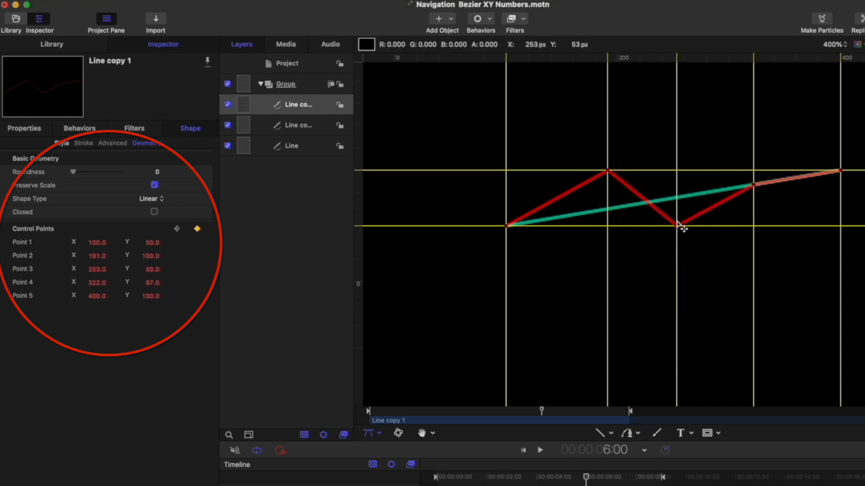
drag(754, 184, 755, 171)
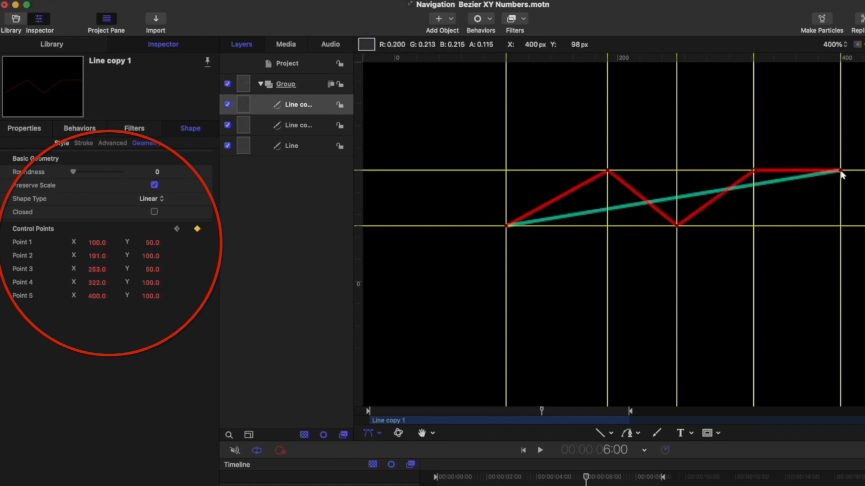
drag(840, 171, 842, 223)
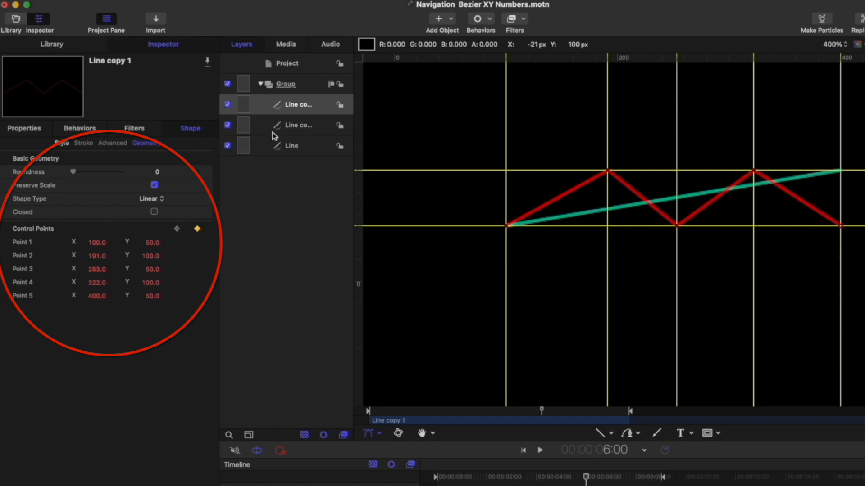
Rename the Line copy layer as Bezier copy.
click(263, 129)
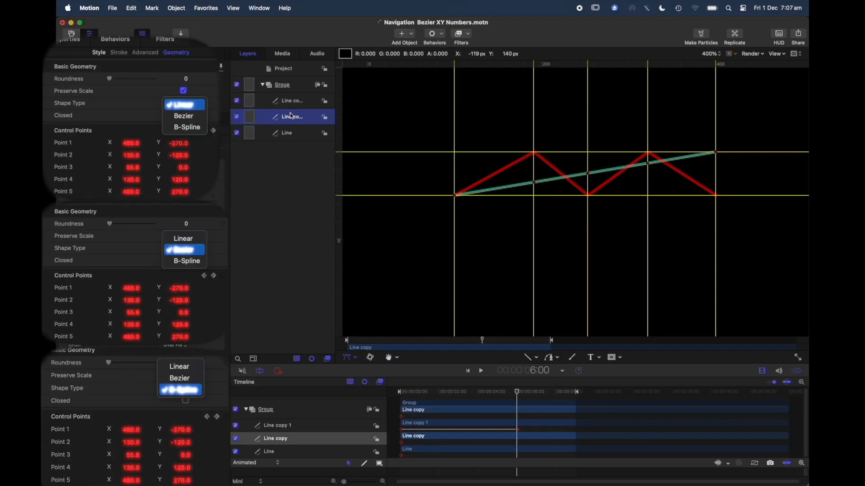
double_click(291, 119)
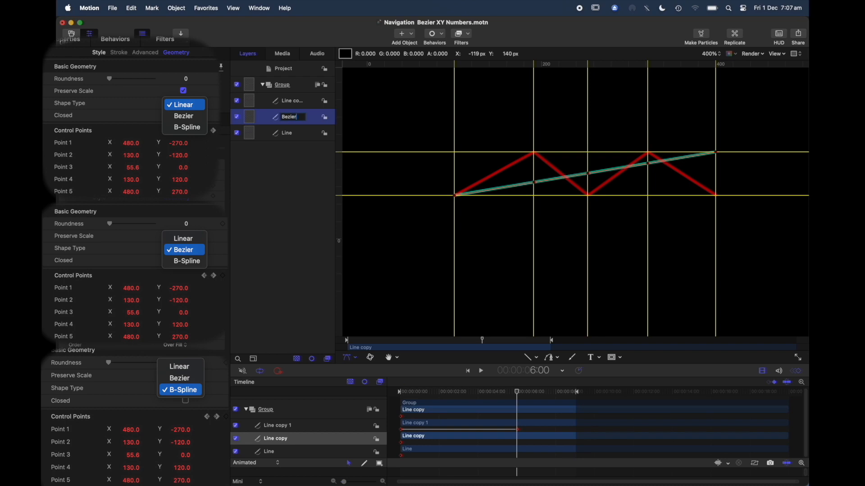
key(Return)
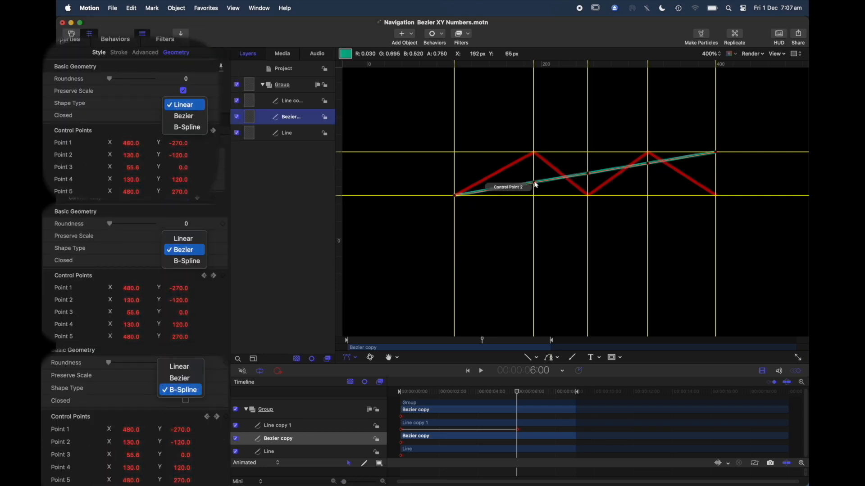
Match the Bezier copy to the zigzag at 6:00, with Points 2 and 4 at Y 100 and Points 3 and 5 at Y 50.
drag(536, 185, 539, 160)
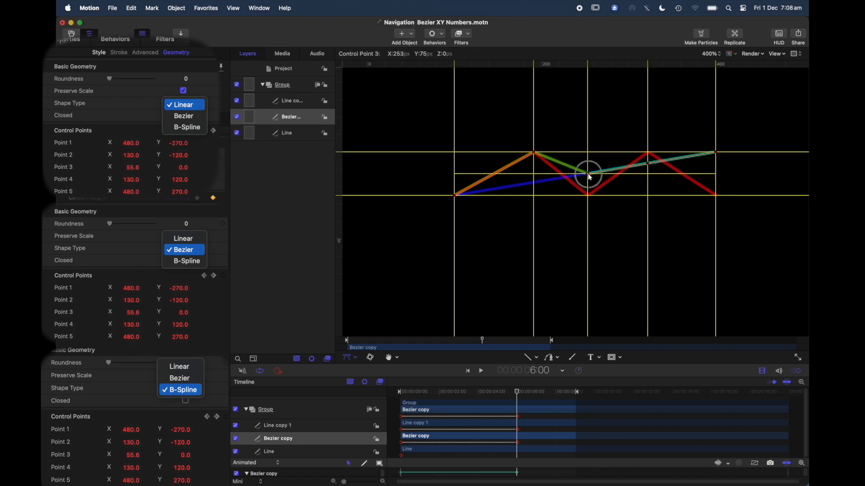
drag(589, 177, 588, 195)
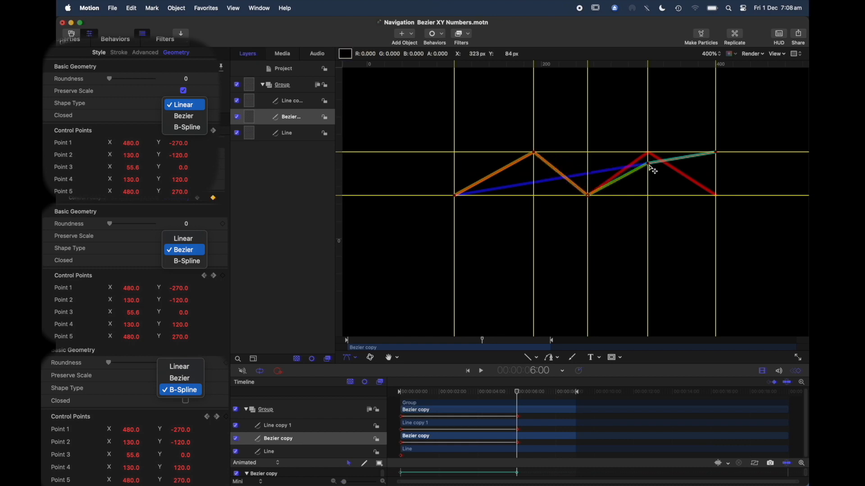
drag(649, 165, 648, 152)
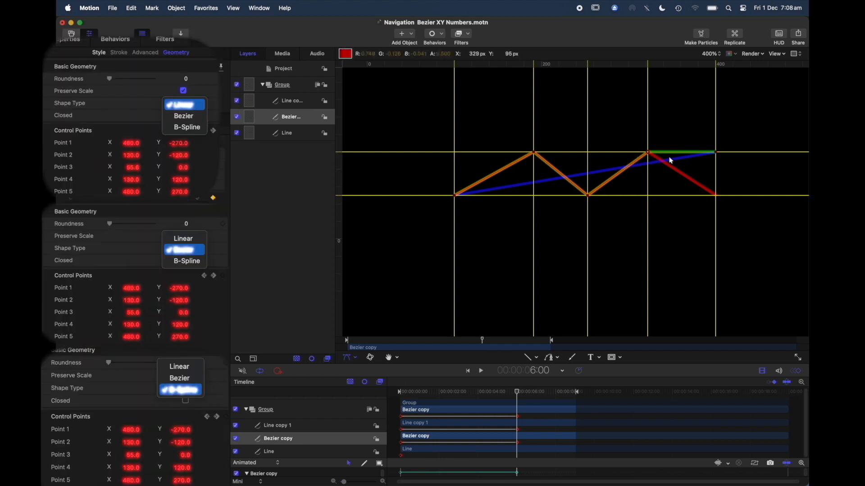
drag(716, 152, 715, 195)
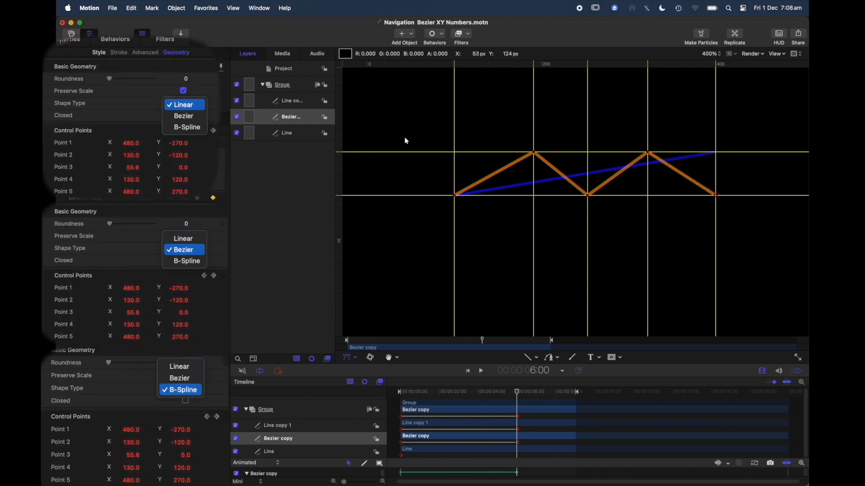
Rename the Line layer as B-Spline.
click(292, 133)
double_click(293, 133)
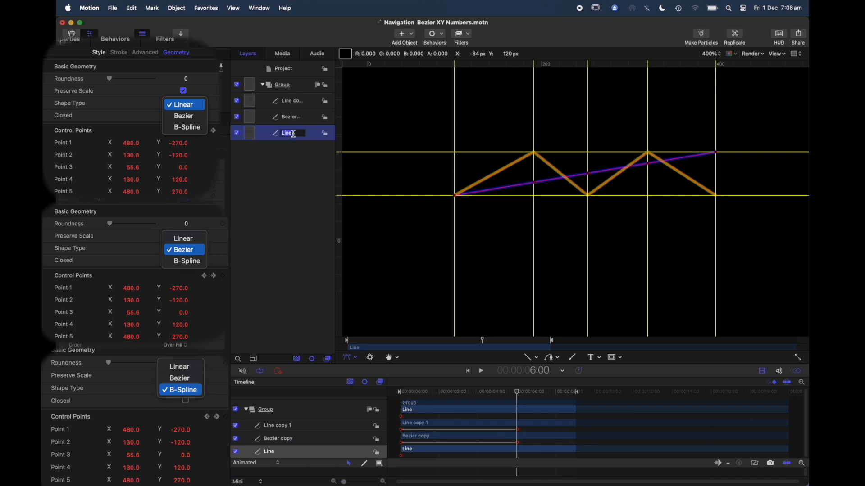
text(B-Spline)
key(Return)
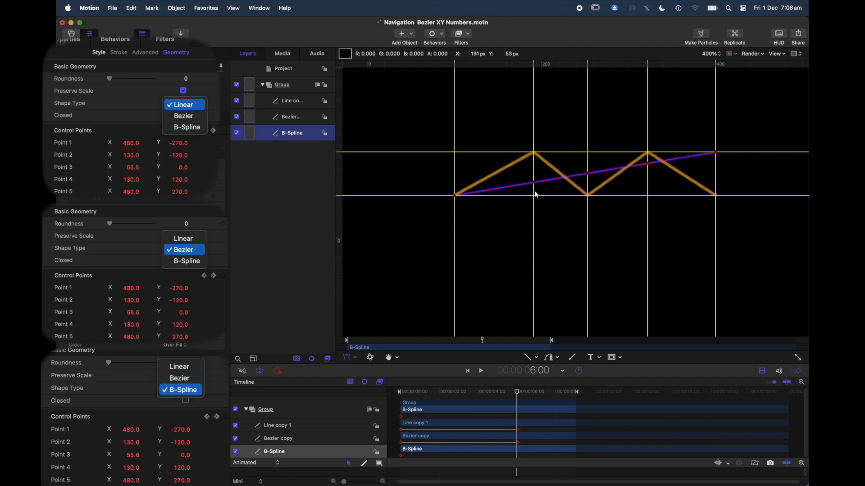
Move the B-Spline's Control Points 2 and 4 to Y 100 and Points 3 and 5 to Y 50 at 6:00.
drag(535, 183, 535, 153)
drag(590, 173, 588, 195)
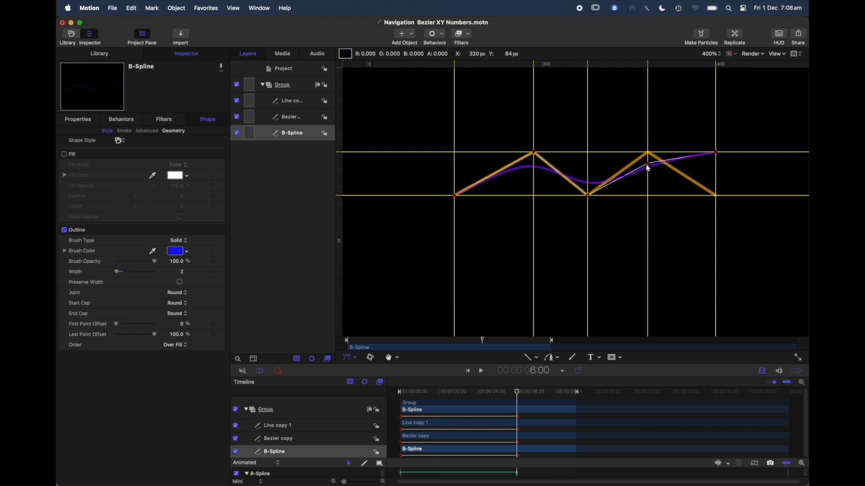
drag(648, 164, 648, 153)
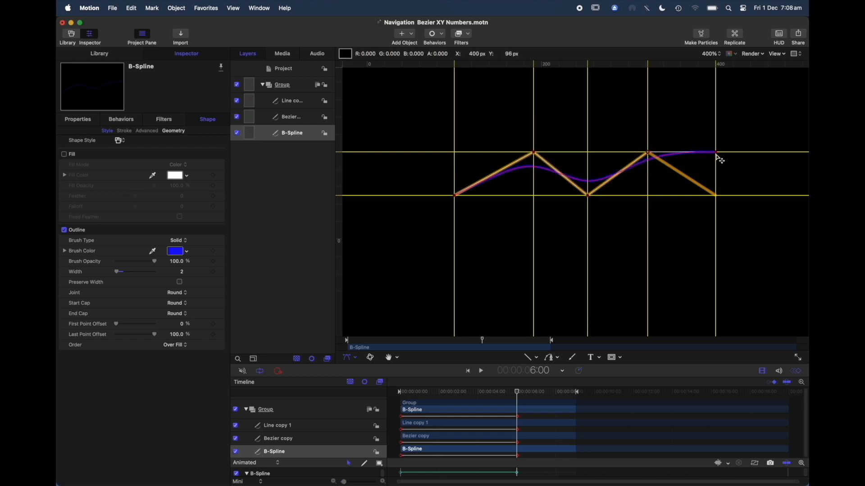
drag(716, 153, 716, 196)
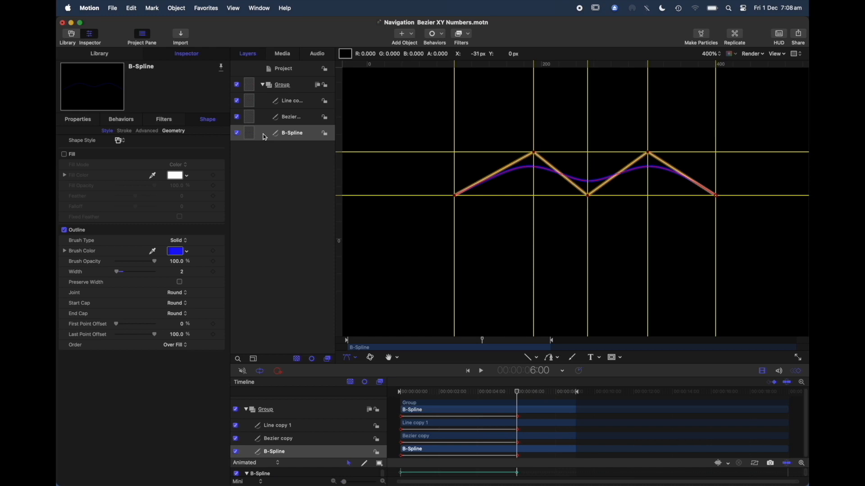
Set the Bezier copy's geometry roundness to 50.
click(174, 132)
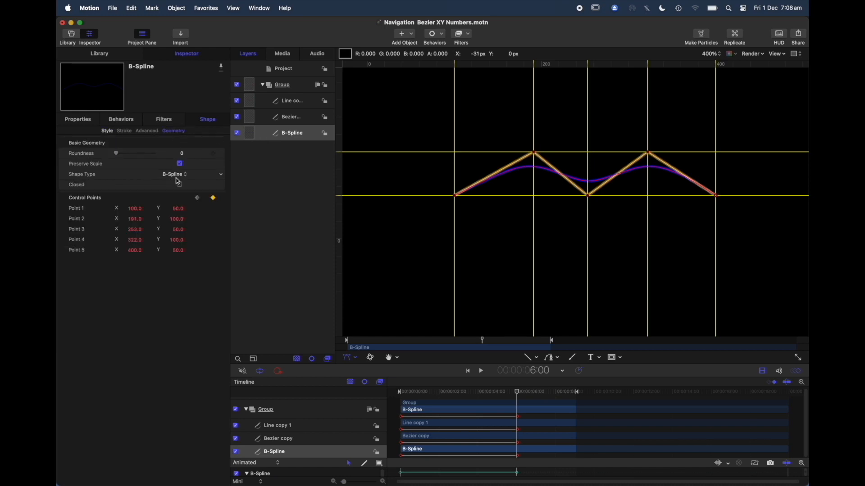
click(302, 120)
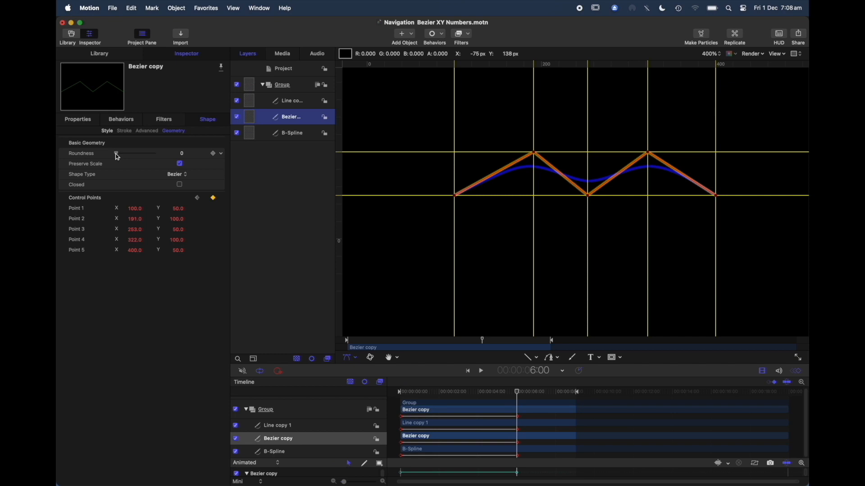
drag(117, 157, 176, 155)
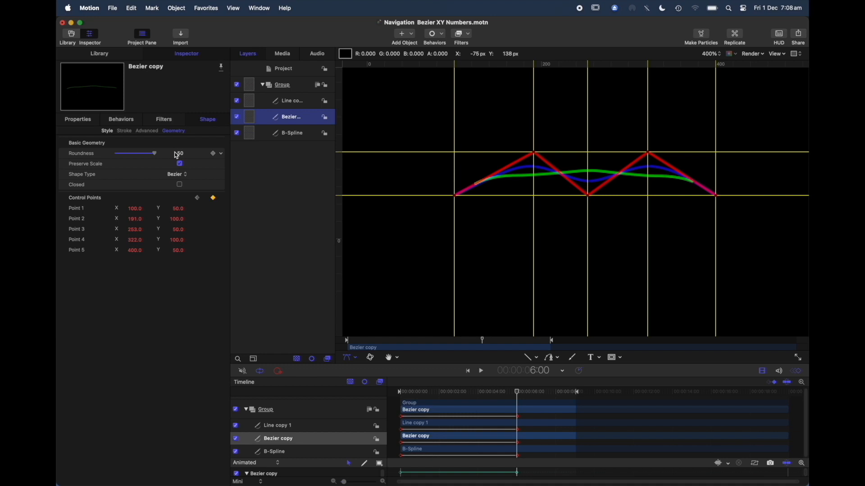
Keyframe Line copy 1's roundness at 0 both at 6:00 and at the start of the timeline.
click(301, 100)
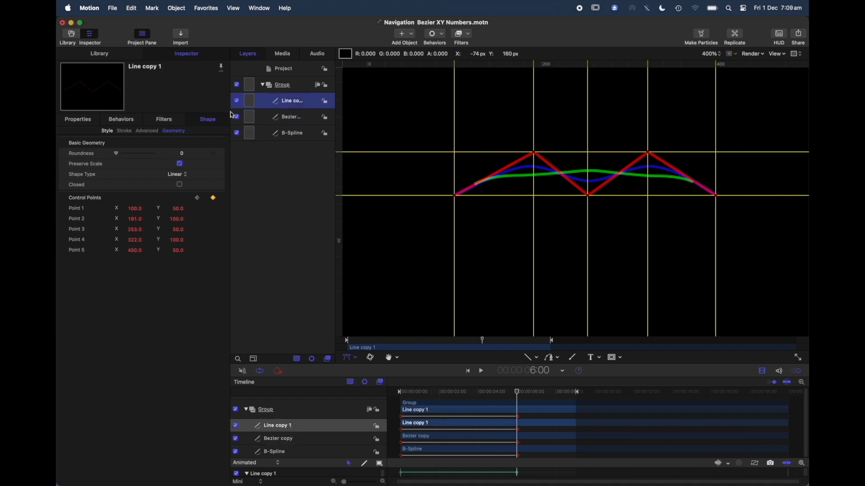
mouse_move(118, 154)
mouse_down()
mouse_move(163, 159)
mouse_move(112, 157)
mouse_up()
click(213, 154)
drag(517, 392, 383, 391)
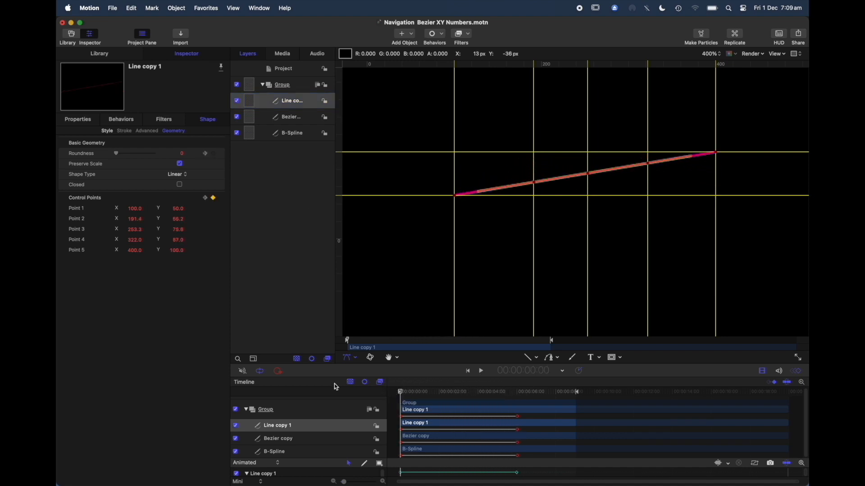
click(213, 155)
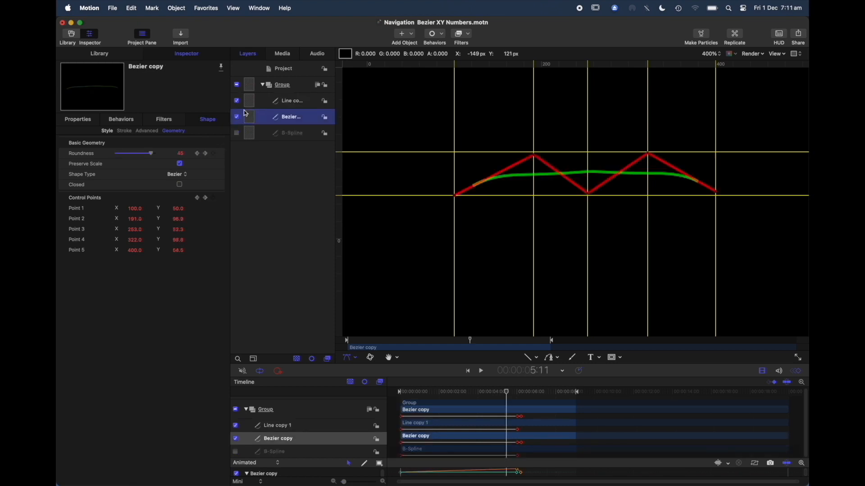
Hide Line copy 1 and change the Bezier copy's Control Point 2 to Smooth at 5:11.
click(237, 101)
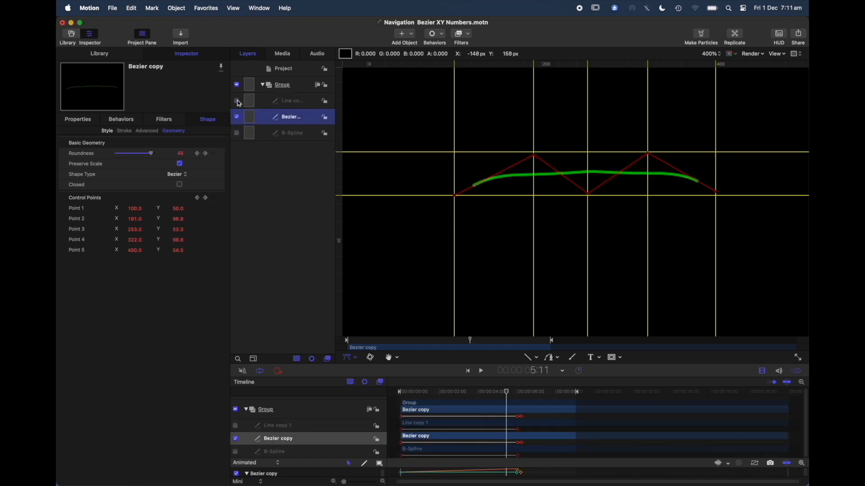
click(536, 157)
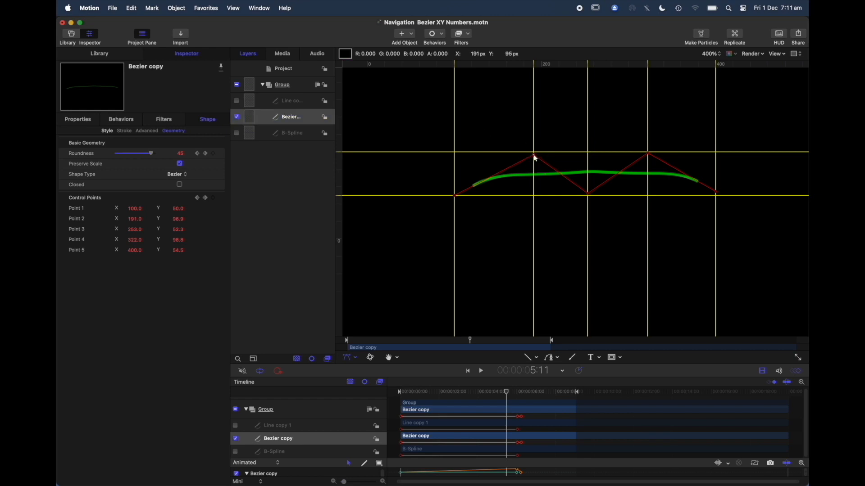
click(536, 157)
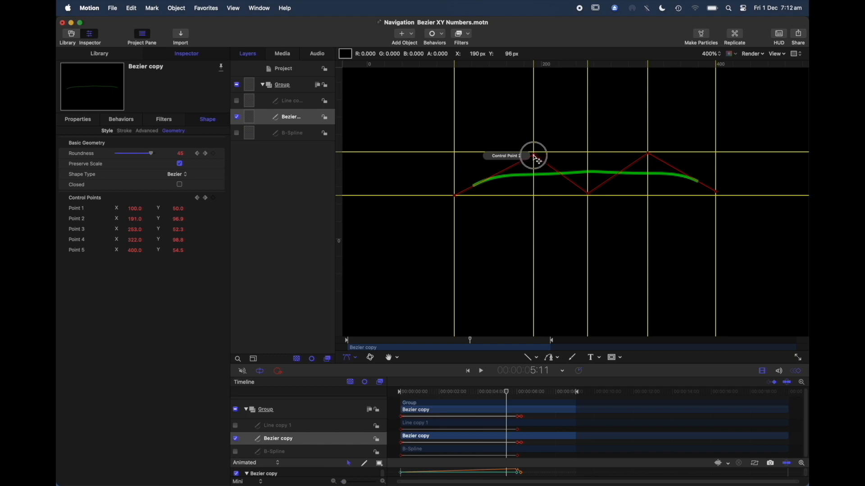
right_click(536, 158)
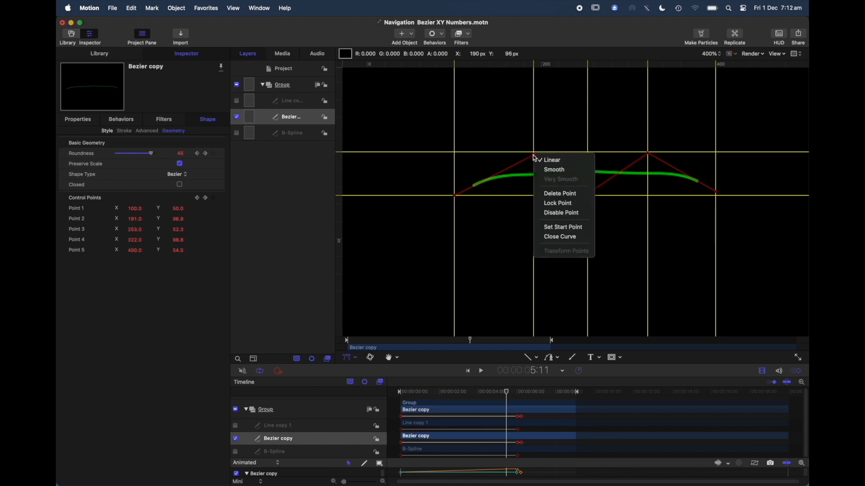
click(553, 170)
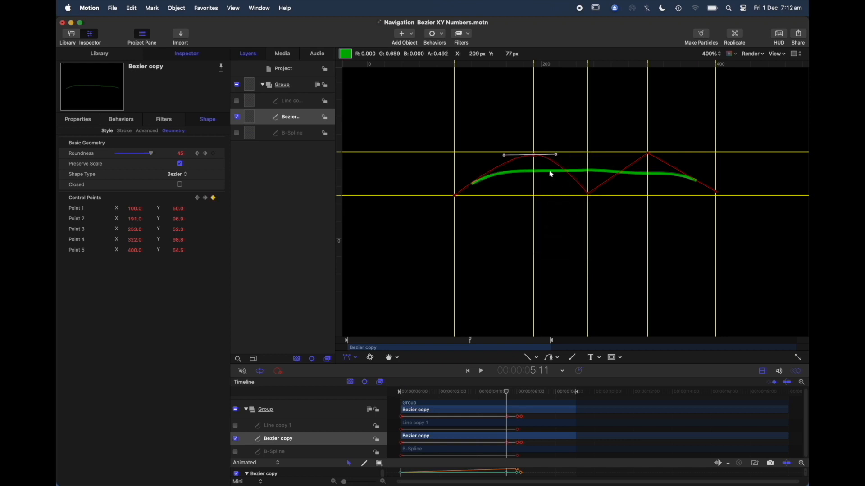
Change the Bezier copy's Control Points 3, 4 and 1 to Smooth at 5:11.
click(589, 197)
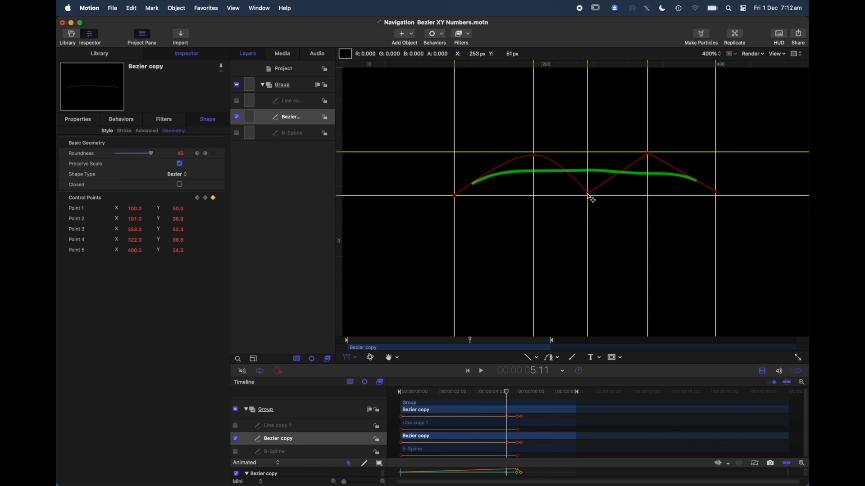
right_click(588, 194)
click(597, 207)
click(649, 155)
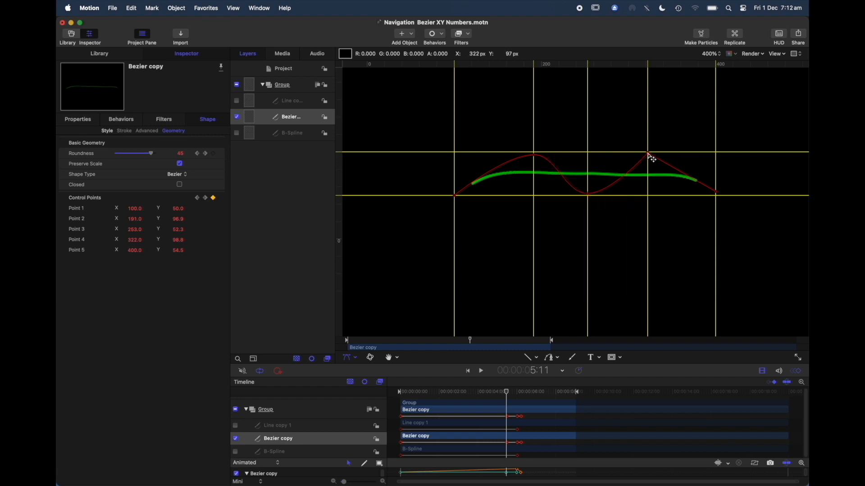
right_click(651, 157)
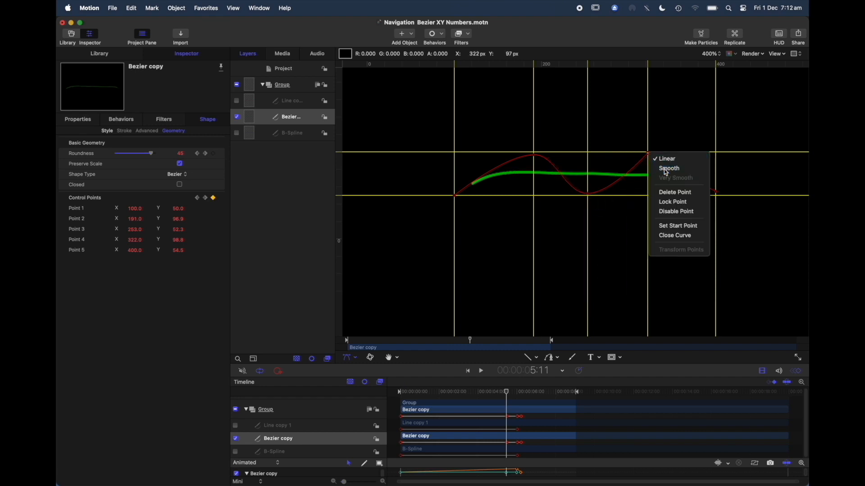
click(662, 168)
right_click(455, 199)
click(466, 208)
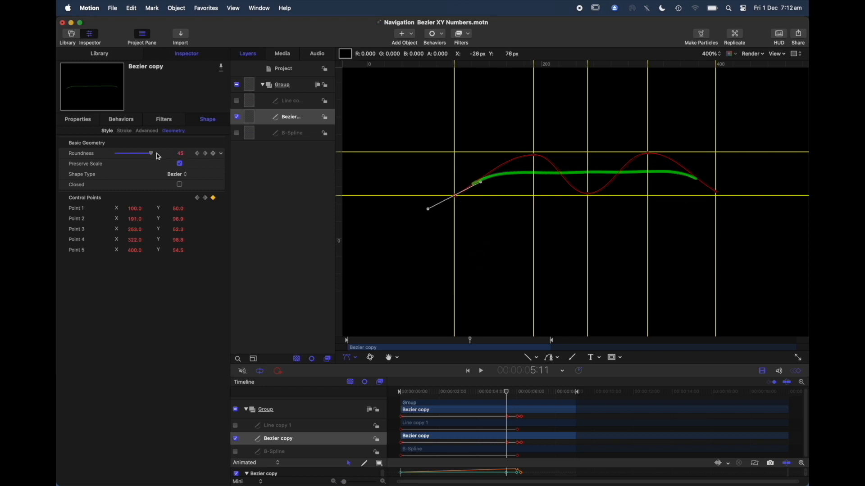
Set the Bezier copy's roundness to 0 and clear its roundness keyframes.
drag(151, 155, 104, 157)
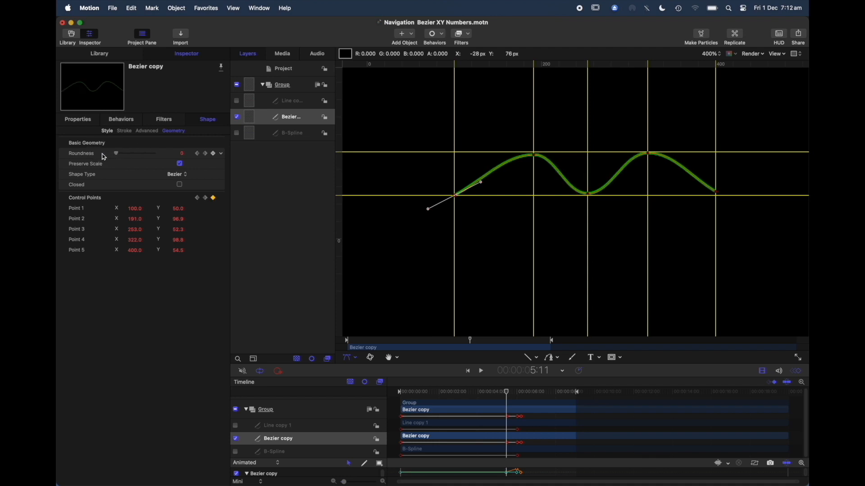
click(221, 157)
Show the B-Spline and Line copy 1 again and play the animation from the start of the timeline.
drag(508, 396, 391, 386)
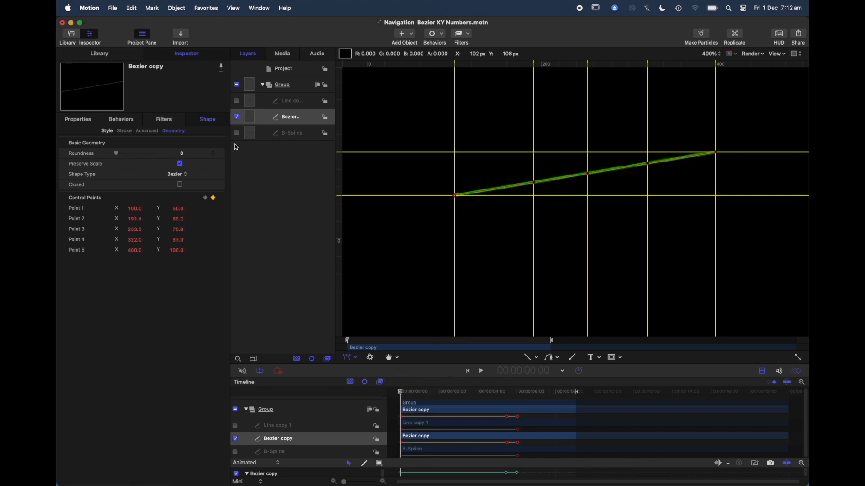
click(236, 133)
click(237, 100)
key(space)
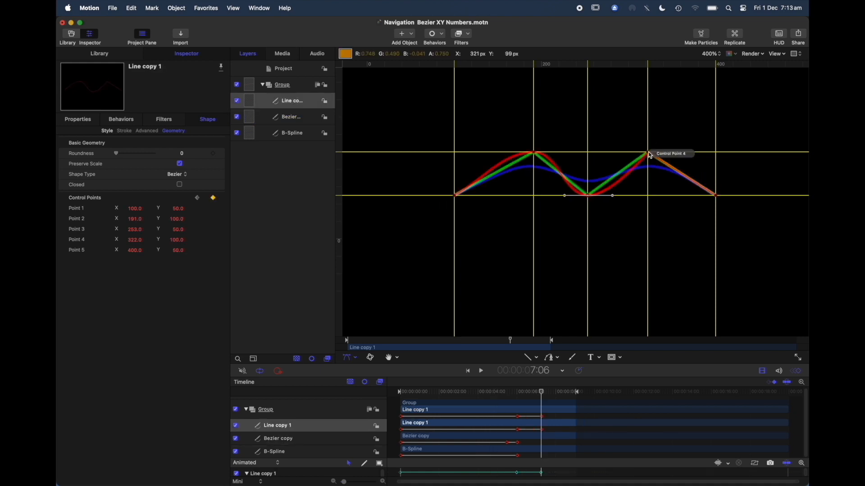
Change Line copy 1's Control Points 4 and 5 to Smooth at 7:06.
click(649, 153)
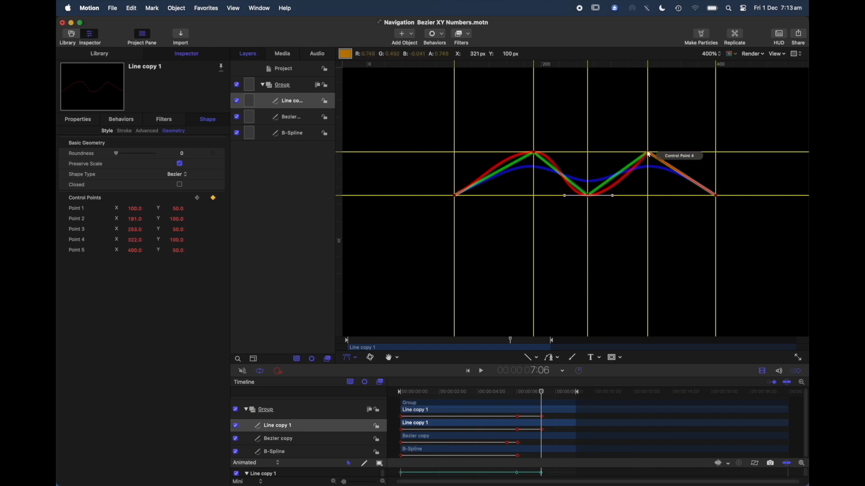
right_click(649, 154)
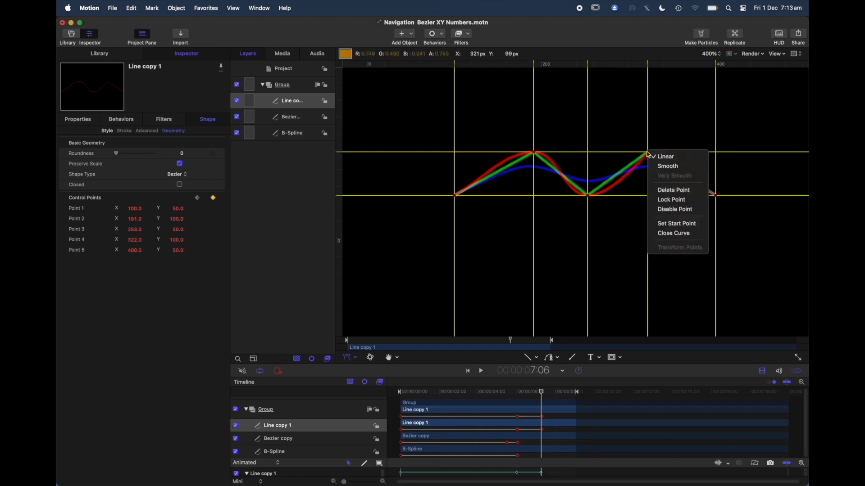
click(660, 169)
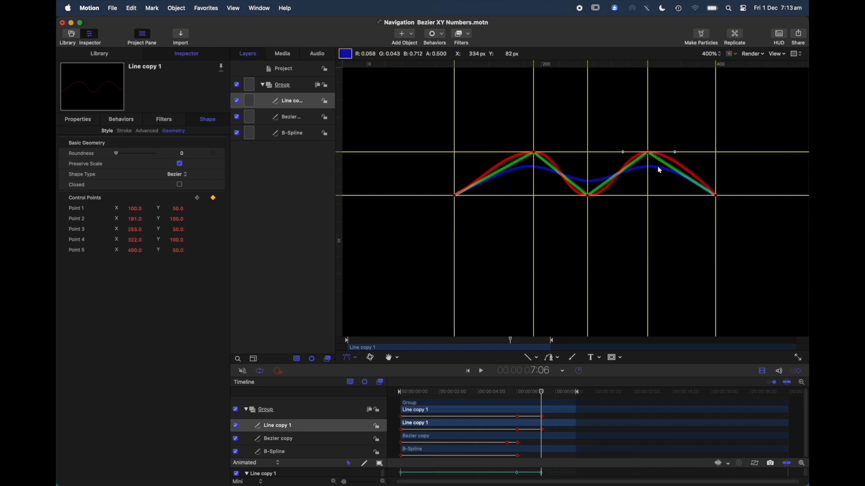
click(716, 196)
right_click(717, 197)
click(728, 212)
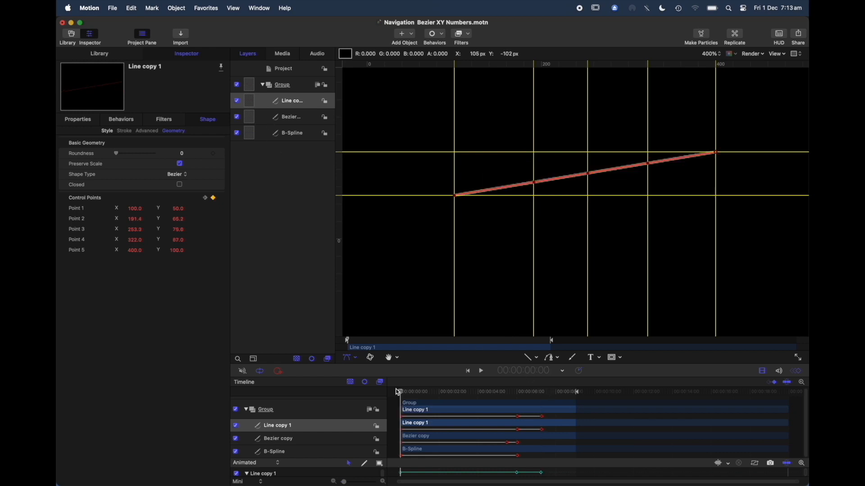
Play the animation from the start to 8:08 to compare the three lines.
drag(544, 391, 396, 392)
key(space)
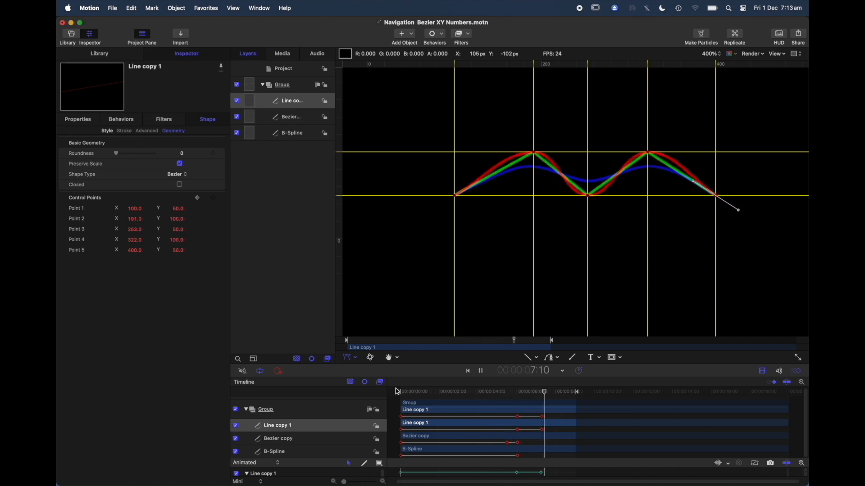
key(space)
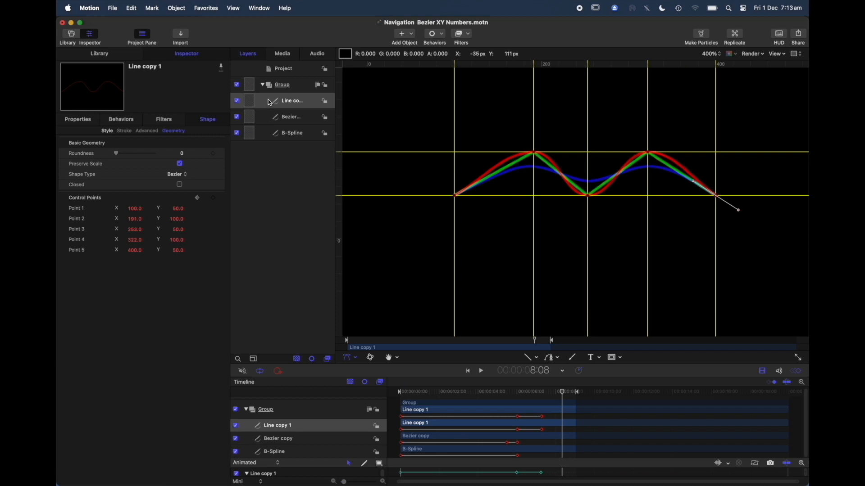
Change the Bezier copy's Control Point 2 to Smooth at 8:08 and swing its forward tangent handle steeply upward.
click(268, 122)
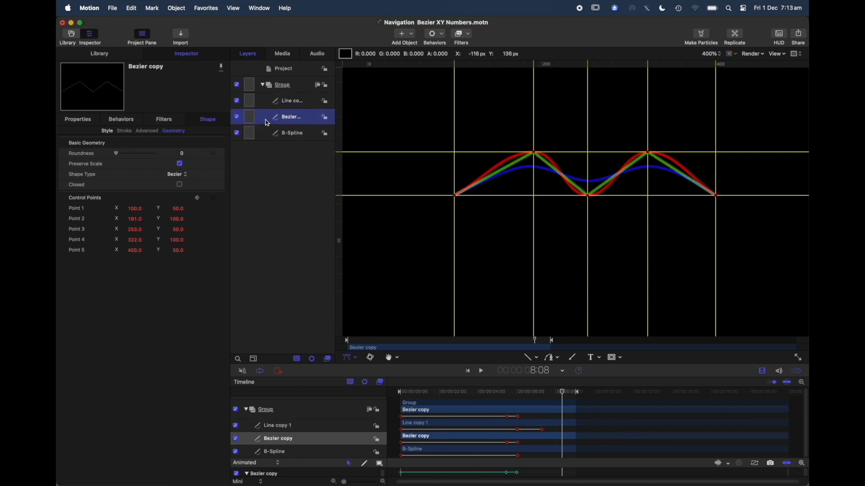
right_click(535, 152)
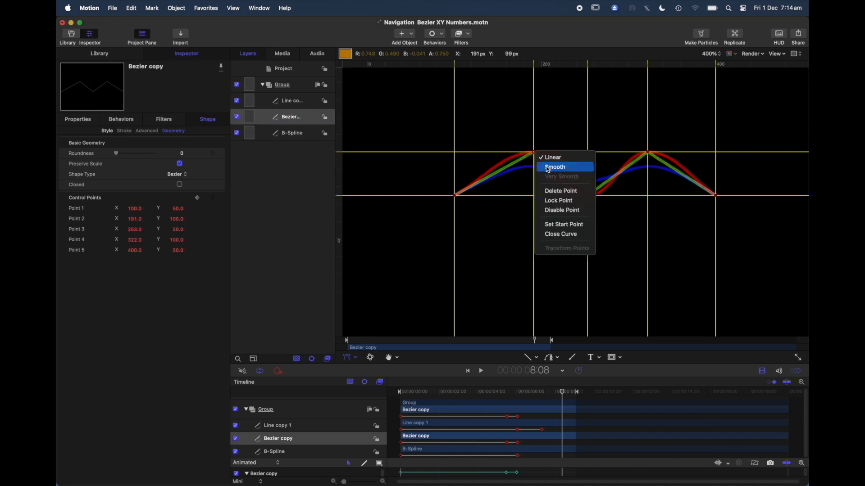
click(548, 169)
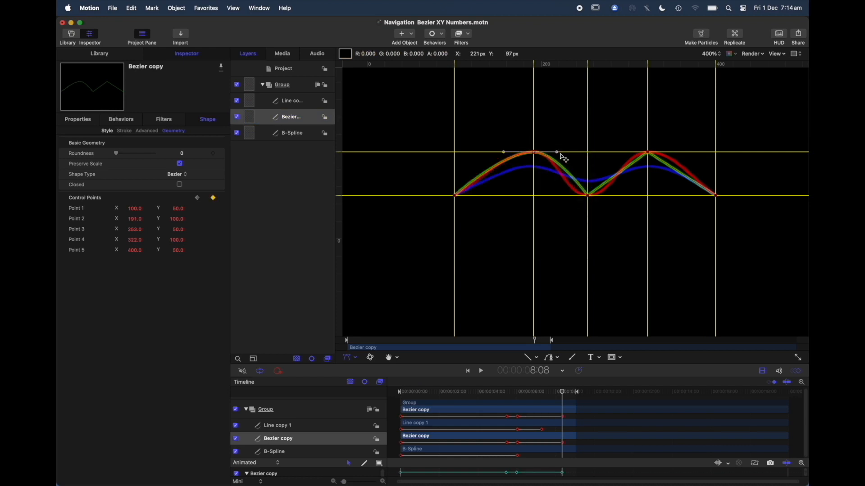
drag(557, 153, 547, 122)
Turn Line copy 1's Control Point 4 tangent handles vertical at 8:08, extending the lower handle well below the upper one's length.
click(300, 101)
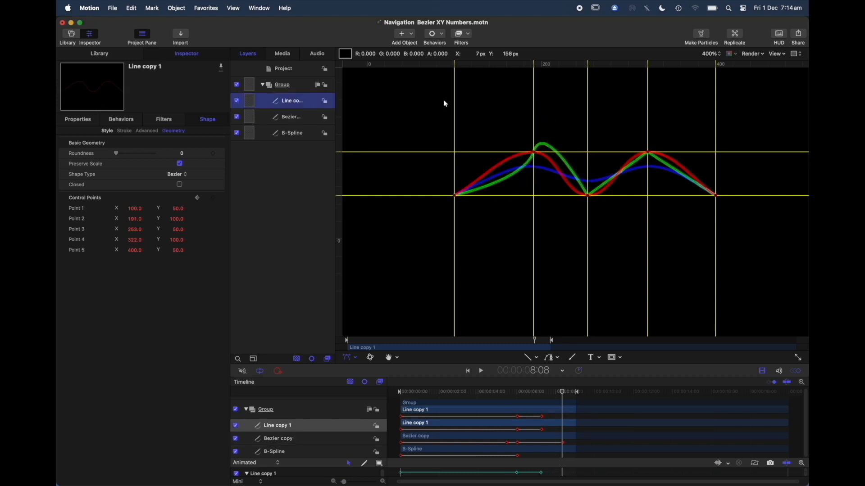
right_click(648, 154)
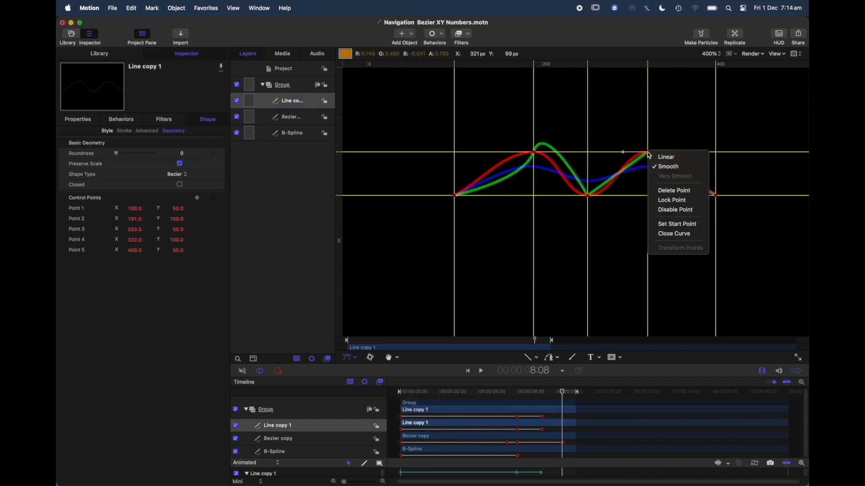
click(666, 166)
drag(633, 135, 649, 106)
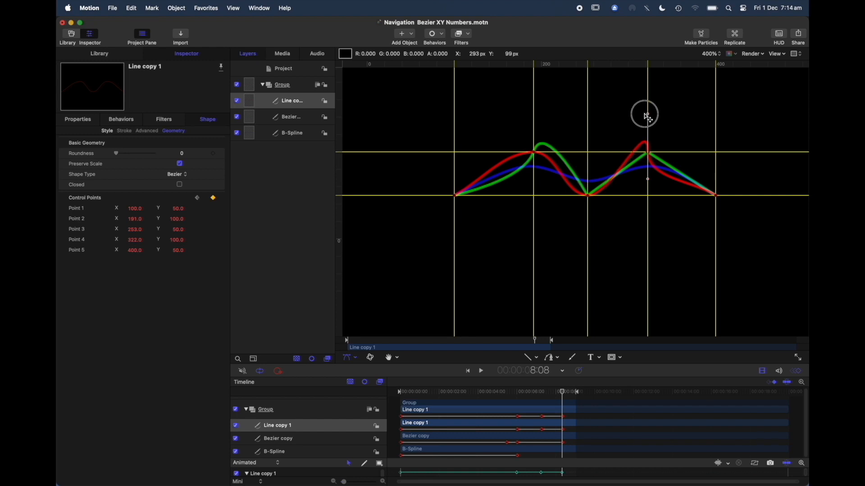
drag(649, 180, 649, 244)
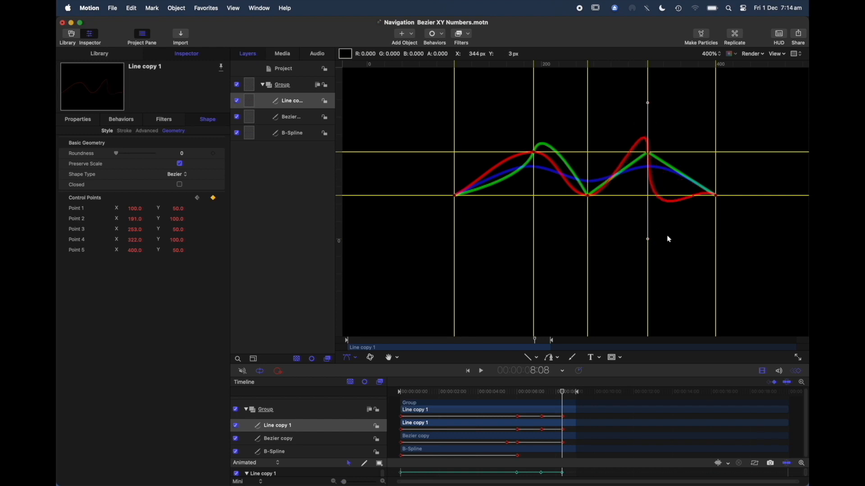
drag(649, 240, 654, 297)
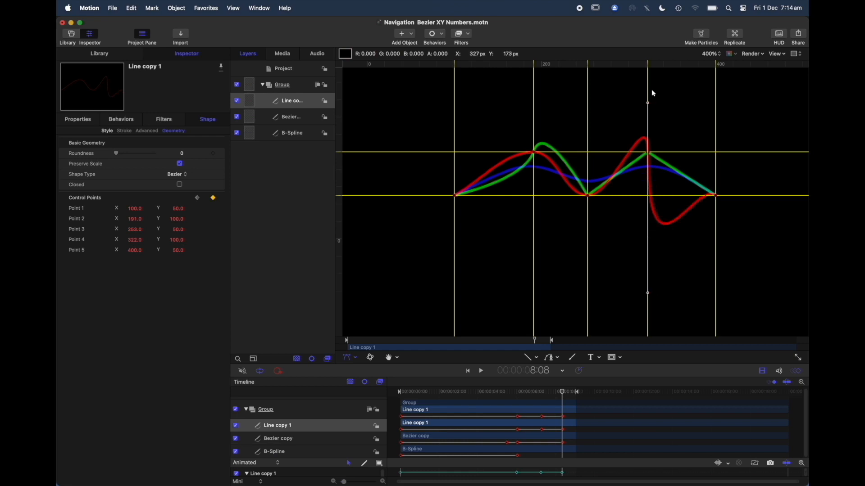
drag(648, 103, 651, 113)
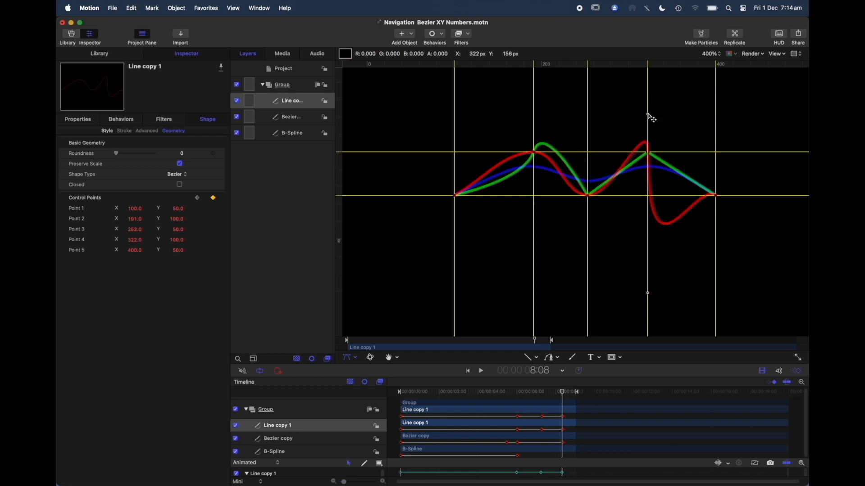
Rotate the tangent handles of Line copy 1's Control Point 1 so the curve leaves the start point upward and backward.
right_click(455, 195)
click(430, 211)
drag(430, 214, 479, 224)
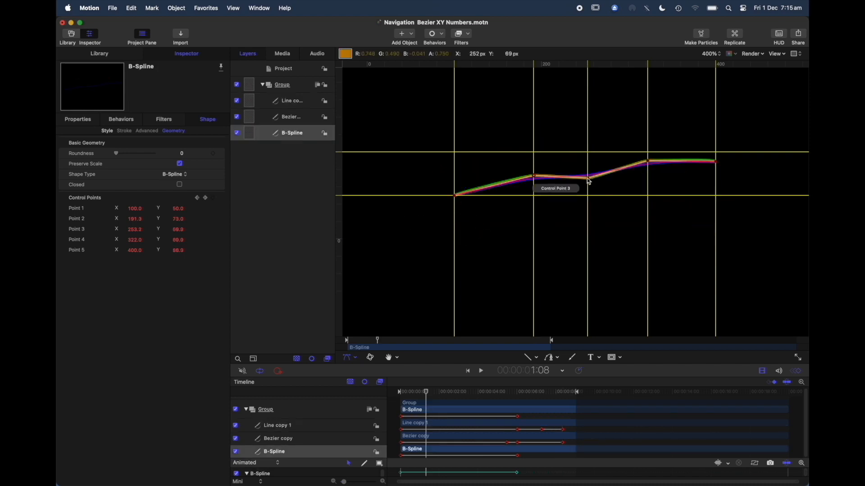
Change the B-Spline's Control Point 3 to Smooth at 1:08 and pull its tangent handle up above the point.
right_click(588, 180)
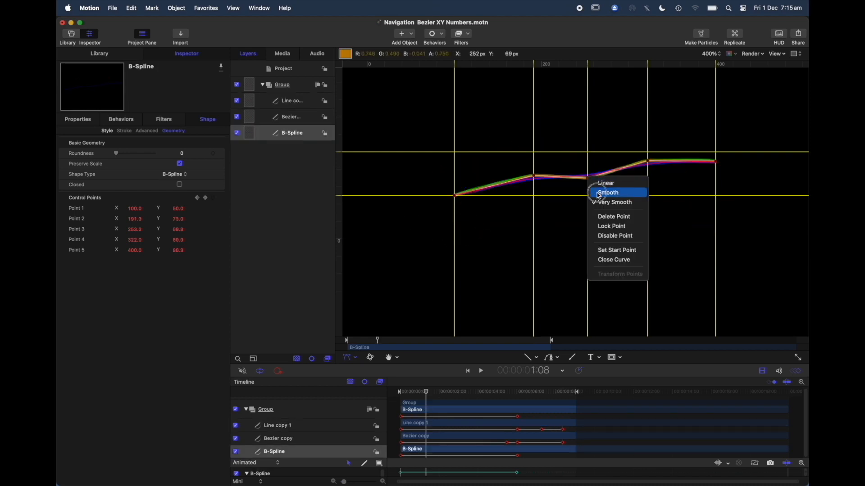
click(598, 194)
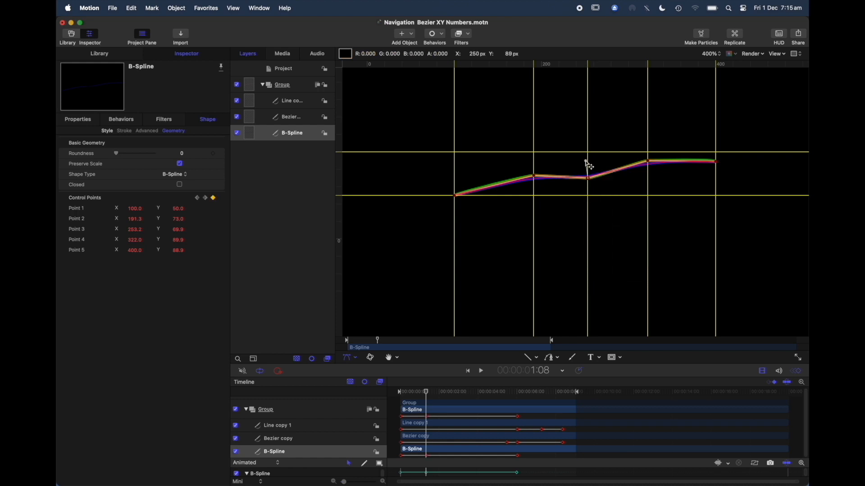
right_click(588, 179)
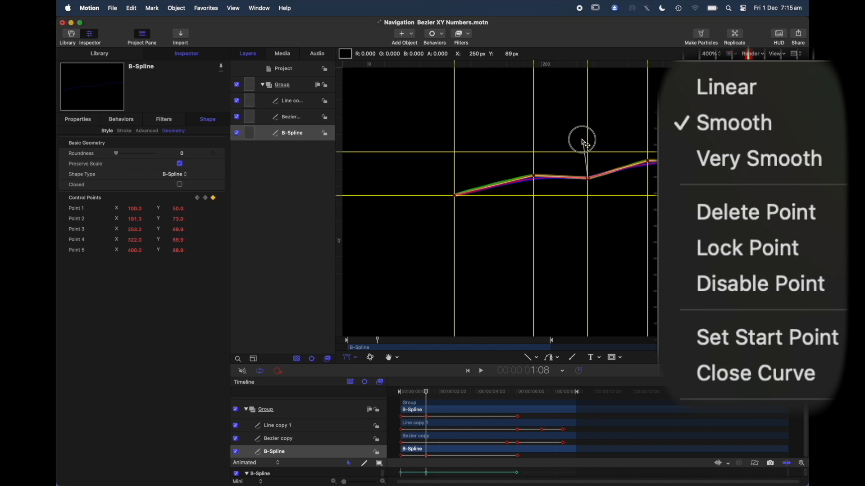
mouse_move(582, 140)
mouse_down()
mouse_move(589, 170)
mouse_move(584, 141)
mouse_up()
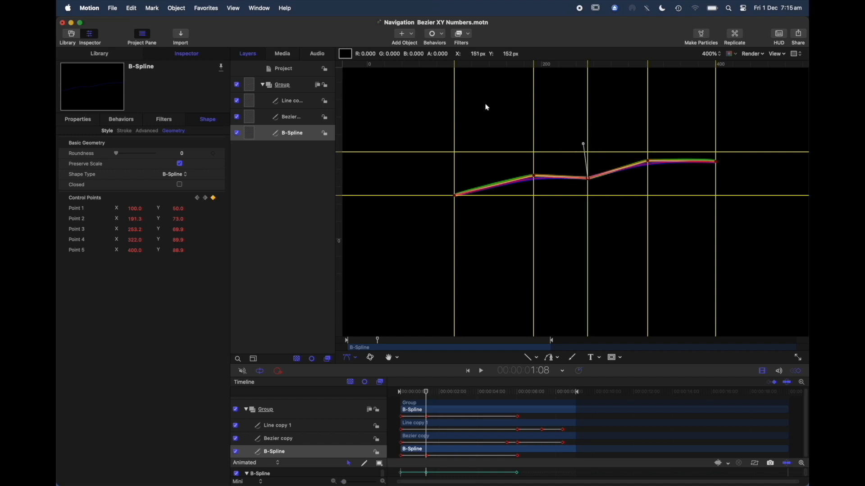
Extend the B-Spline's Control Point 3 tangent handle upward at 4:18 and play the animation onward.
key(space)
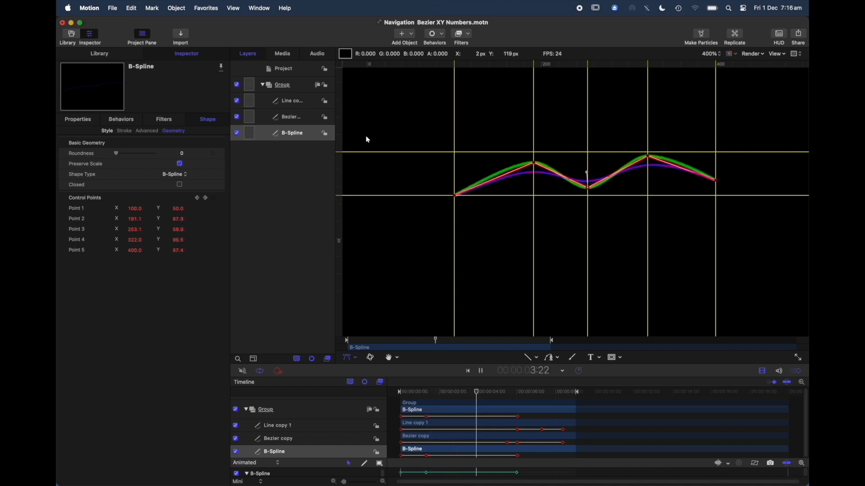
key(space)
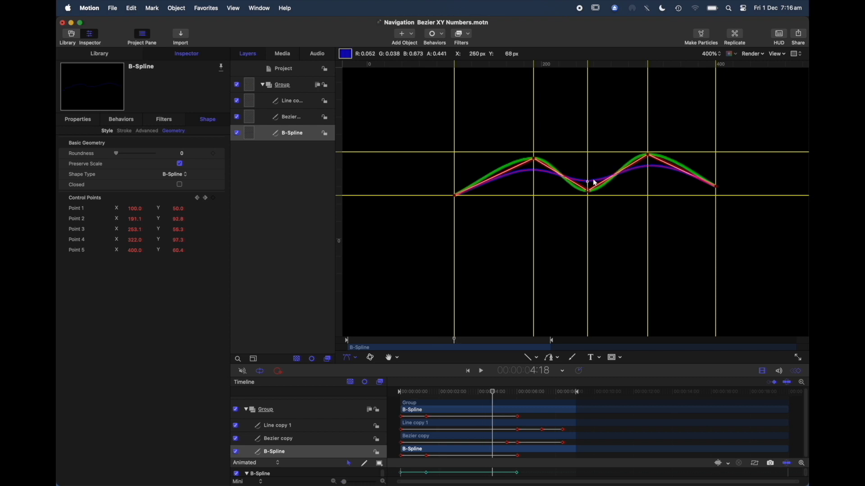
drag(587, 182, 606, 168)
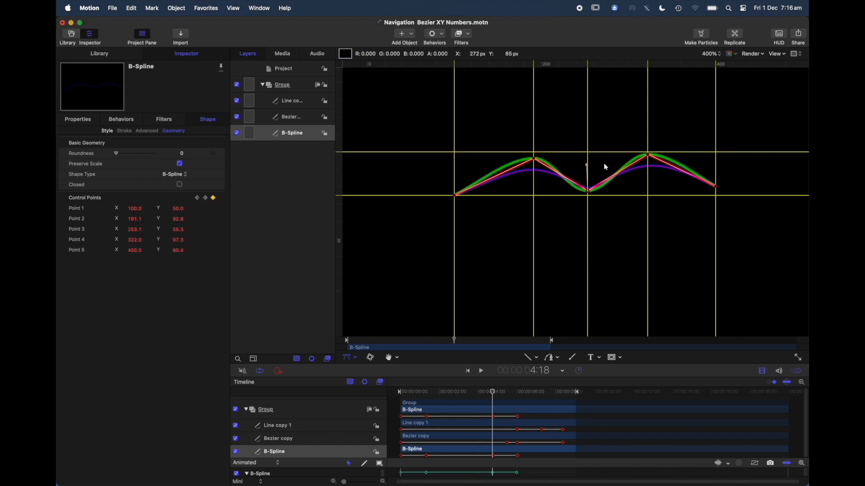
key(space)
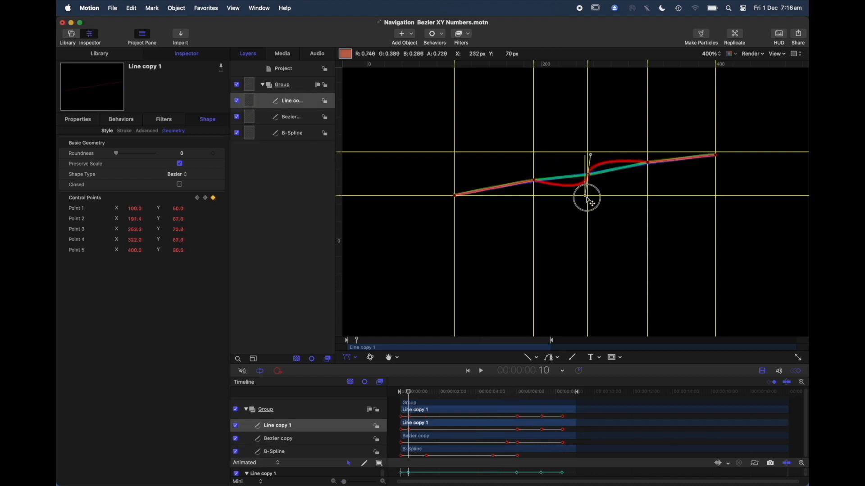
drag(589, 198, 612, 200)
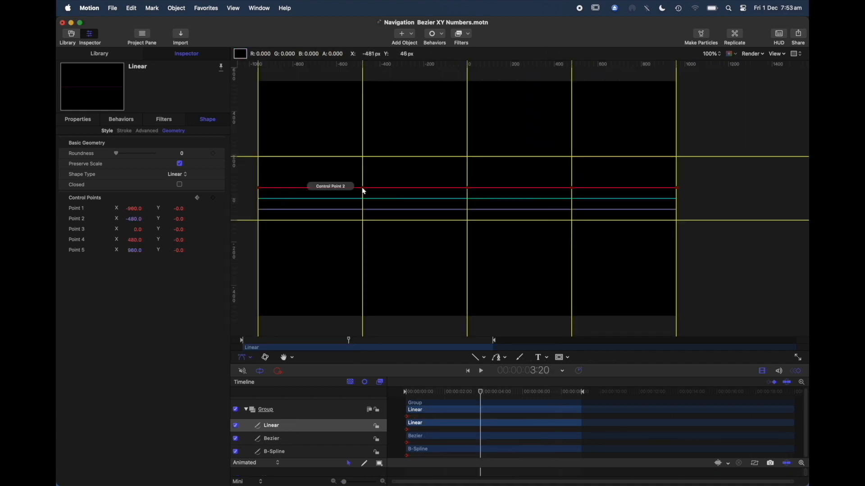
Raise the Linear line's Control Points 2 and 4 to Y 143 at 3:20.
drag(364, 191, 364, 158)
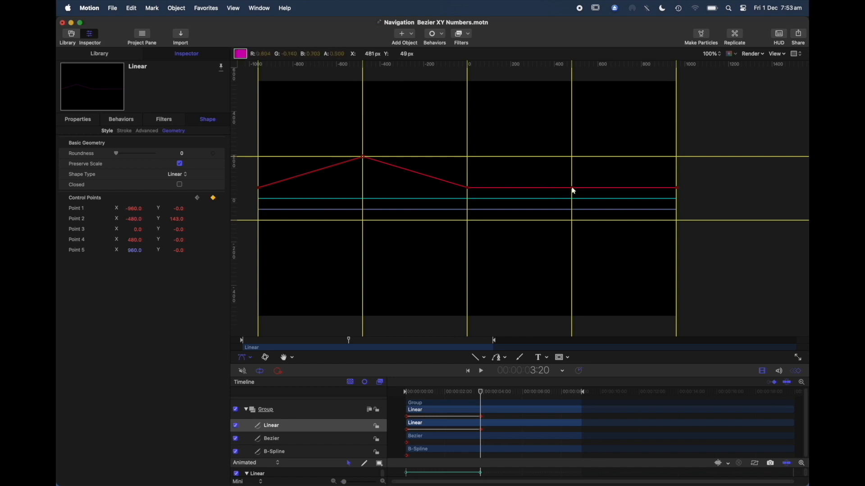
drag(573, 190, 576, 160)
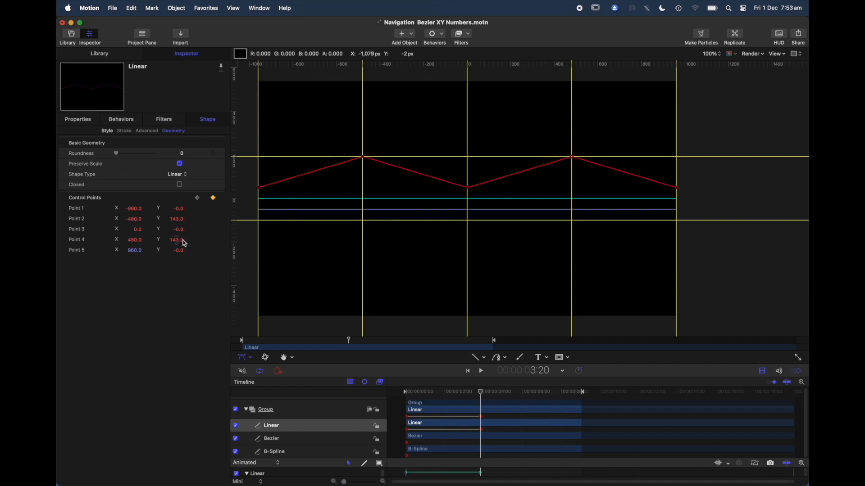
Raise the Bezier line's Control Points 2 and 4 to Y 193 at 3:20.
click(297, 440)
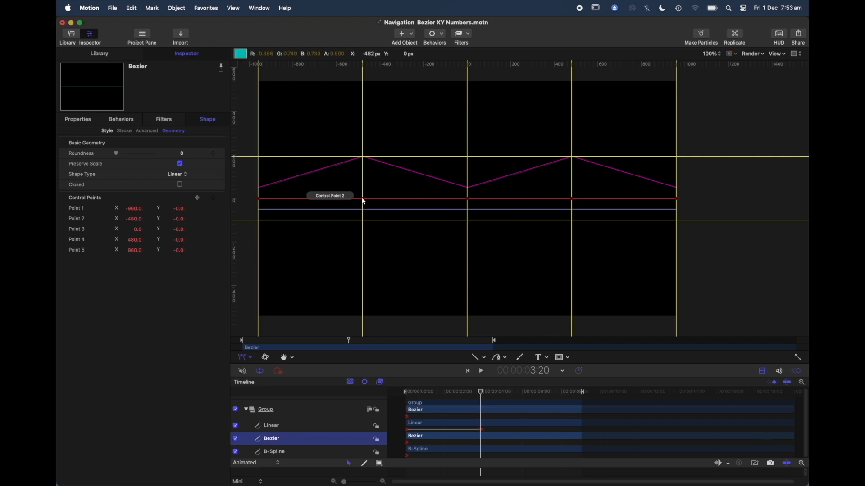
drag(364, 202, 366, 159)
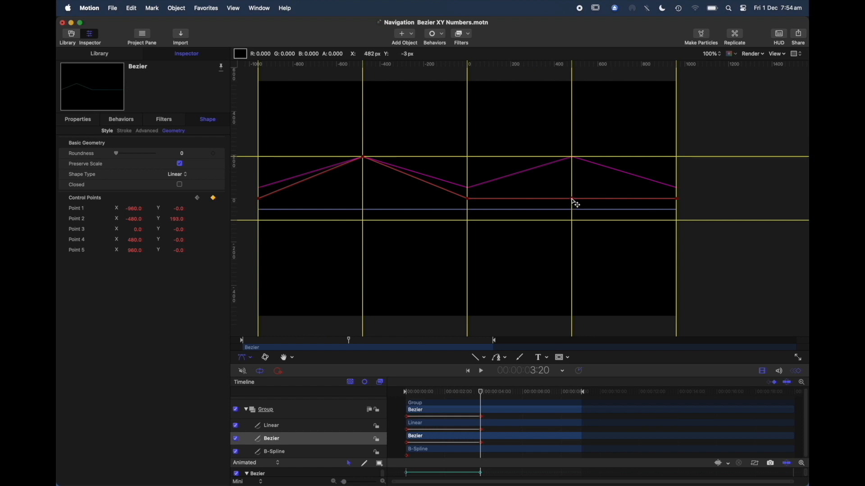
drag(575, 202, 576, 162)
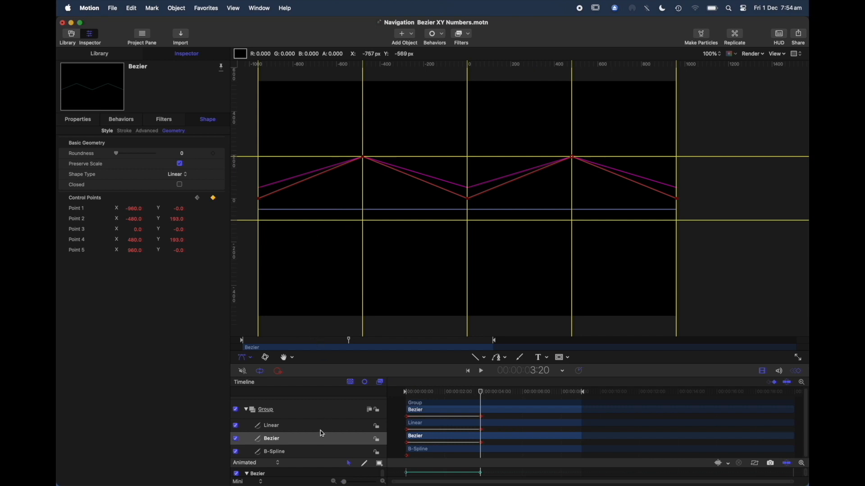
Raise the B-Spline line's Control Points 2 and 4 to Y 243 at 3:20.
click(307, 453)
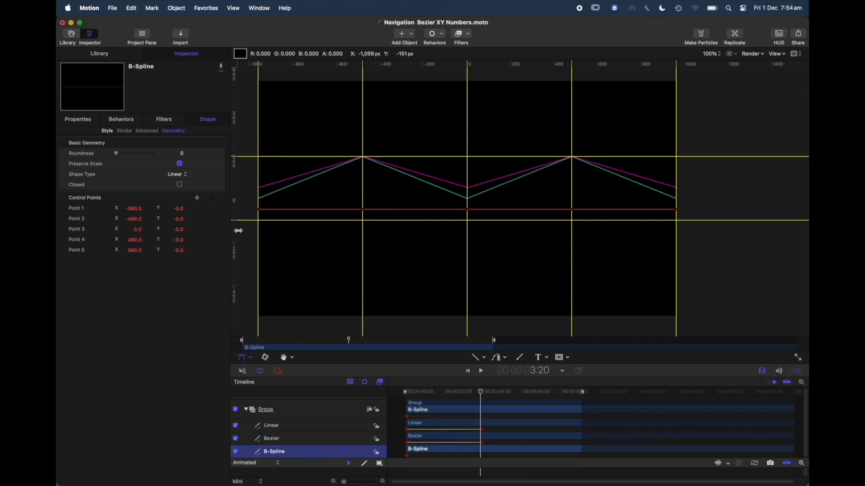
drag(365, 212, 369, 162)
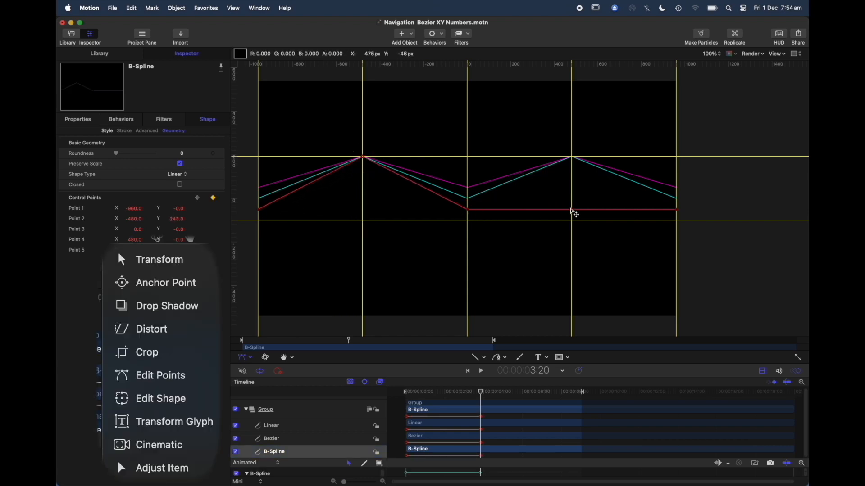
drag(573, 212, 577, 163)
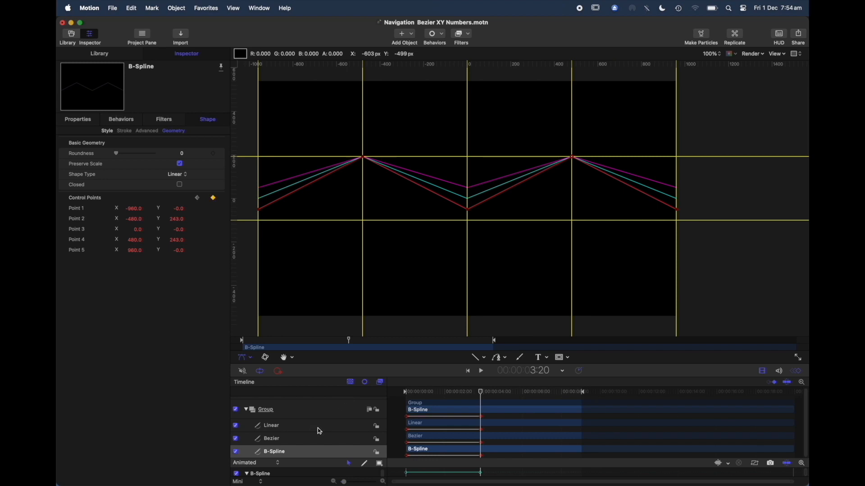
Switch back to the Transform tool and set the B-Spline line's Shape Type to B-Spline.
click(250, 360)
click(266, 225)
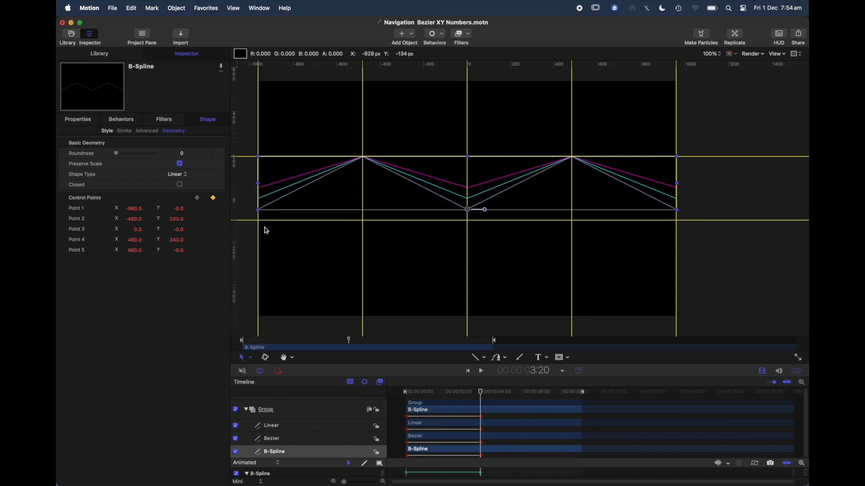
click(400, 416)
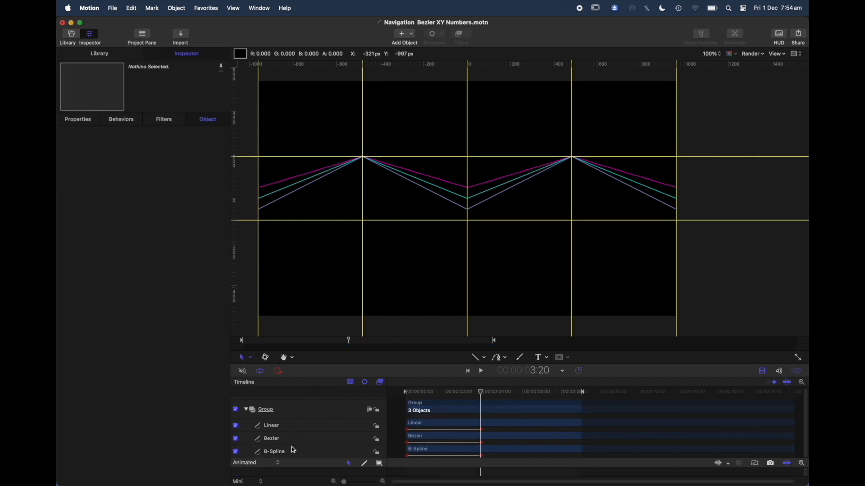
click(293, 451)
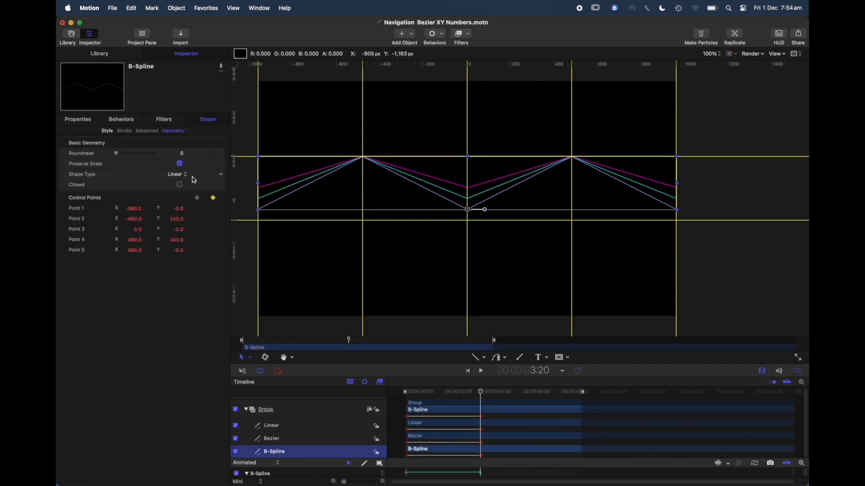
click(187, 179)
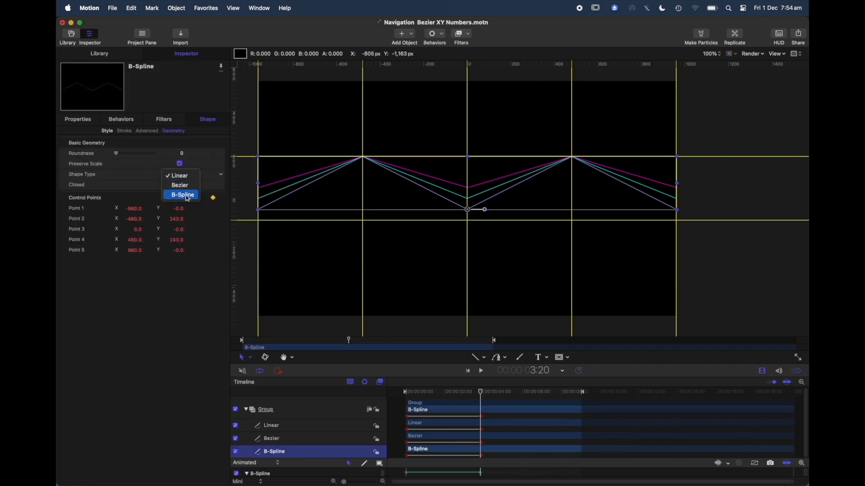
click(187, 198)
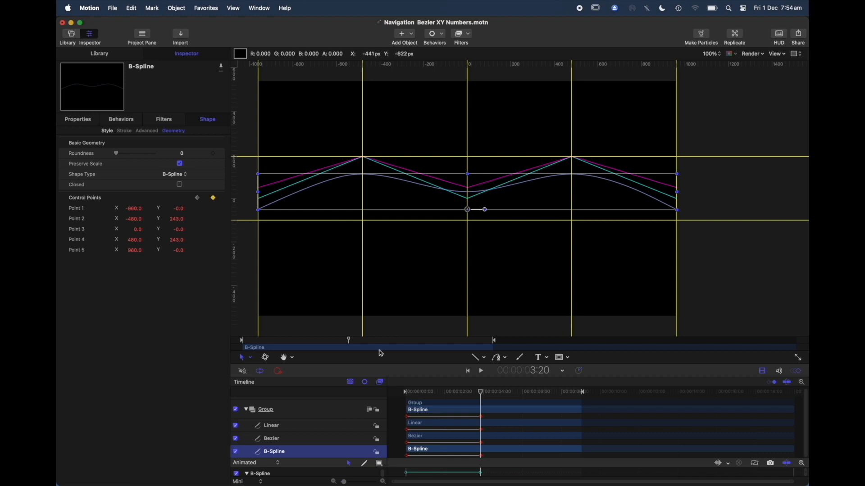
Set the Bezier line's Shape Type to Bezier, and try its Roundness at the maximum before returning it to 0.
click(294, 440)
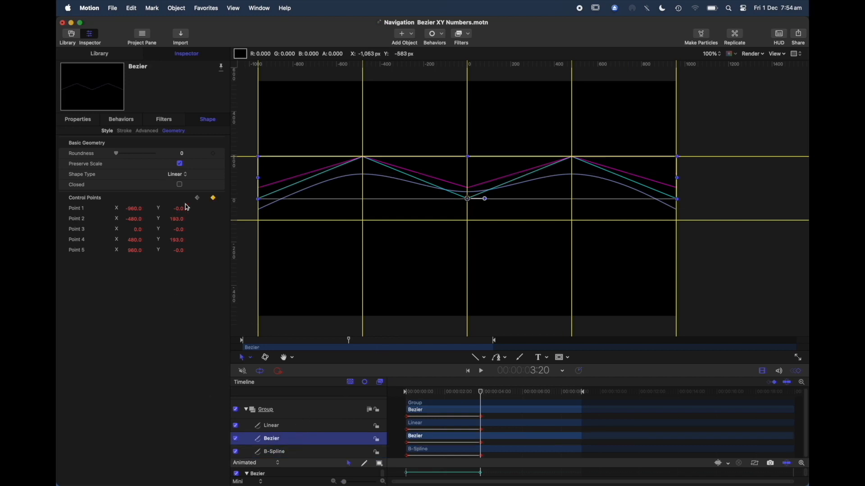
click(187, 178)
click(187, 188)
drag(118, 156, 186, 167)
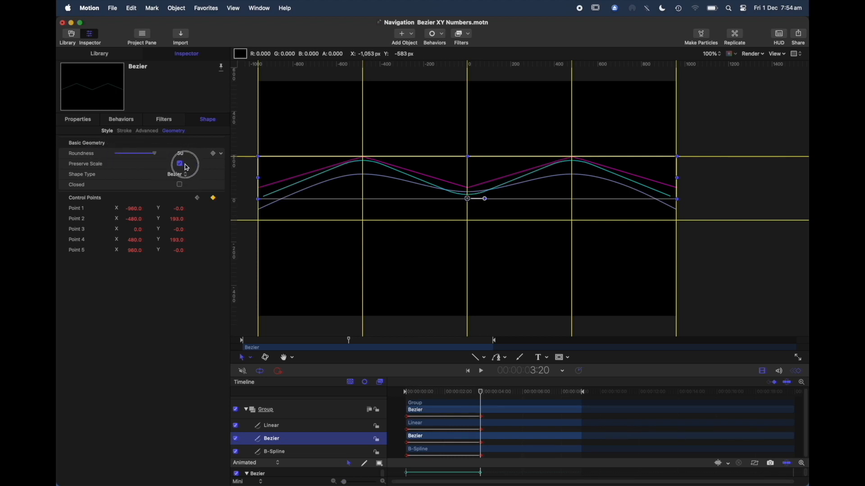
drag(187, 167, 90, 155)
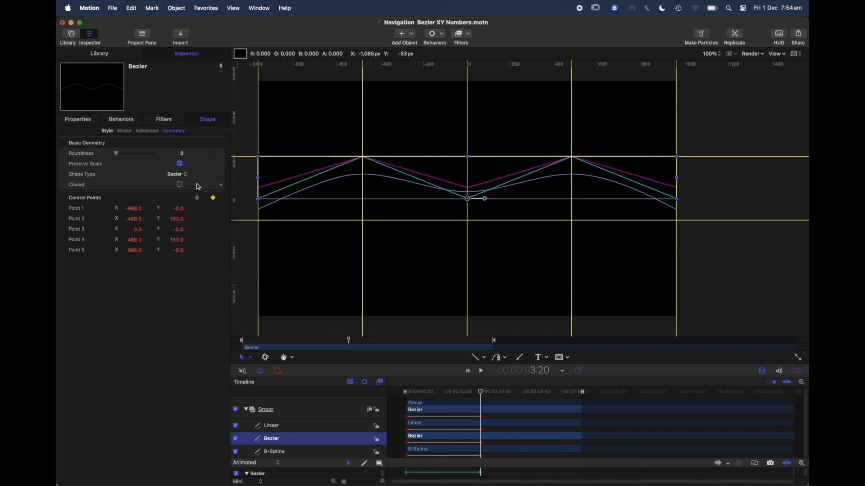
Edit the Bezier line's points and change Control Points 1 and 2 to Smooth.
click(251, 358)
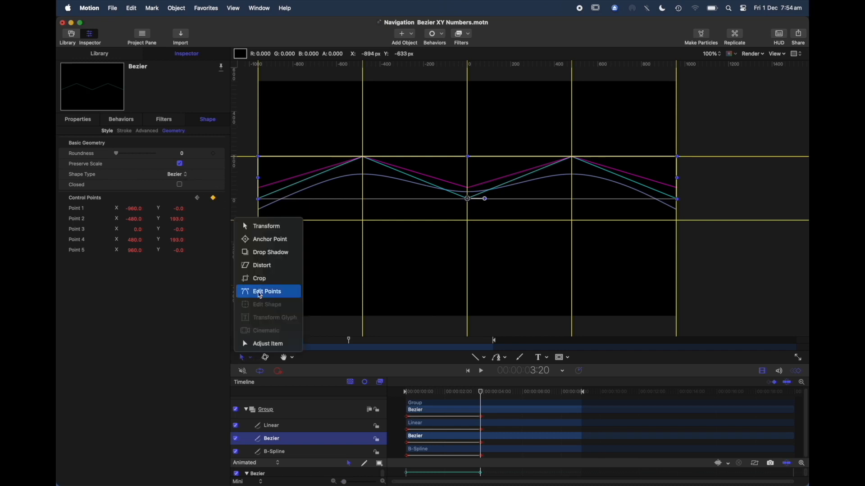
click(261, 293)
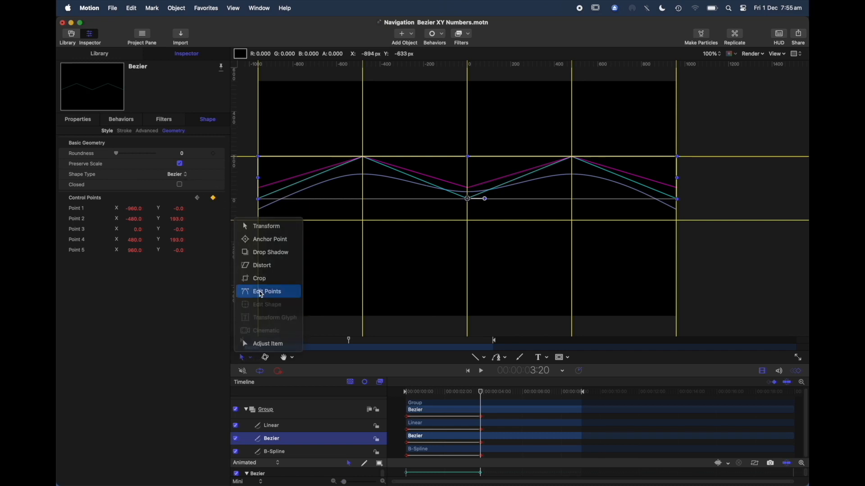
right_click(259, 204)
click(270, 213)
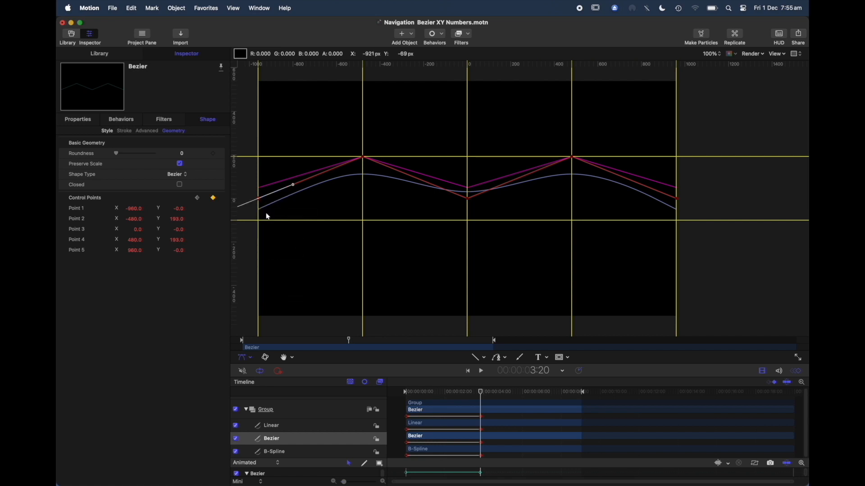
click(364, 159)
right_click(365, 159)
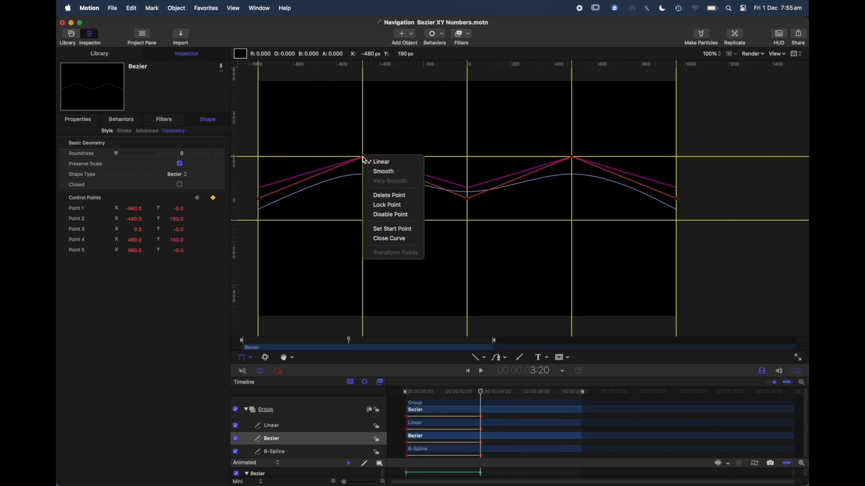
click(379, 175)
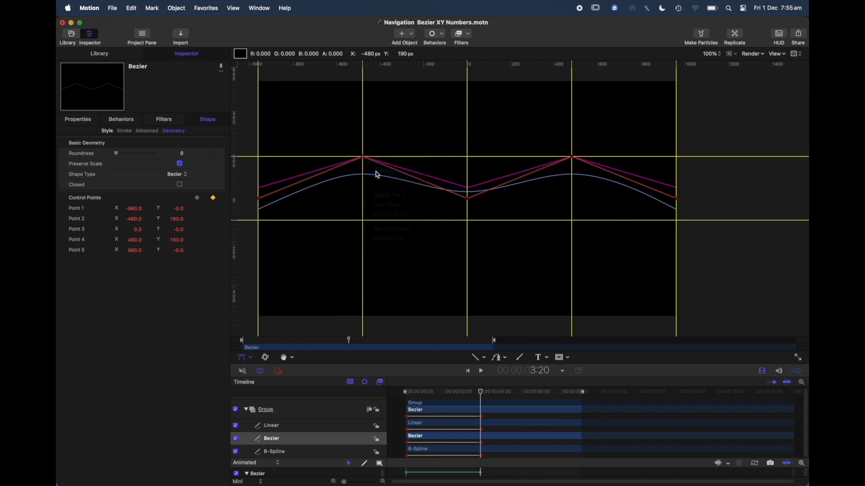
Change the Bezier line's Control Points 3, 4 and 5 to Smooth and return the playhead to the start.
click(469, 202)
right_click(469, 202)
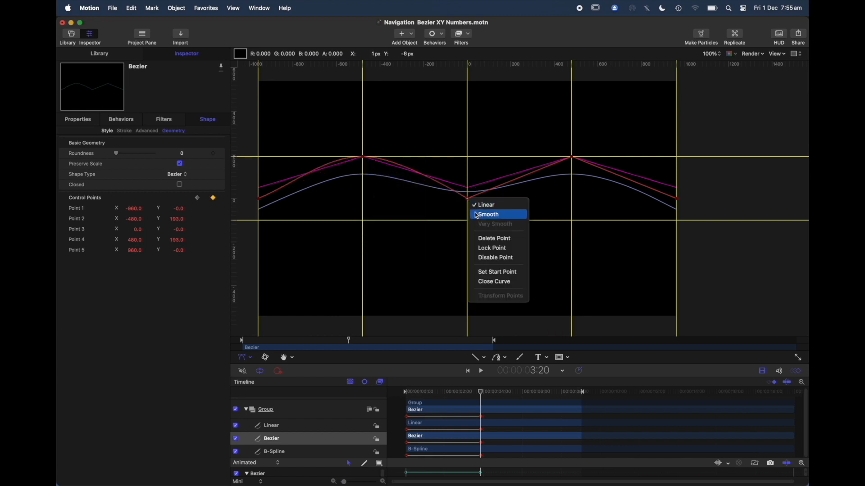
click(477, 215)
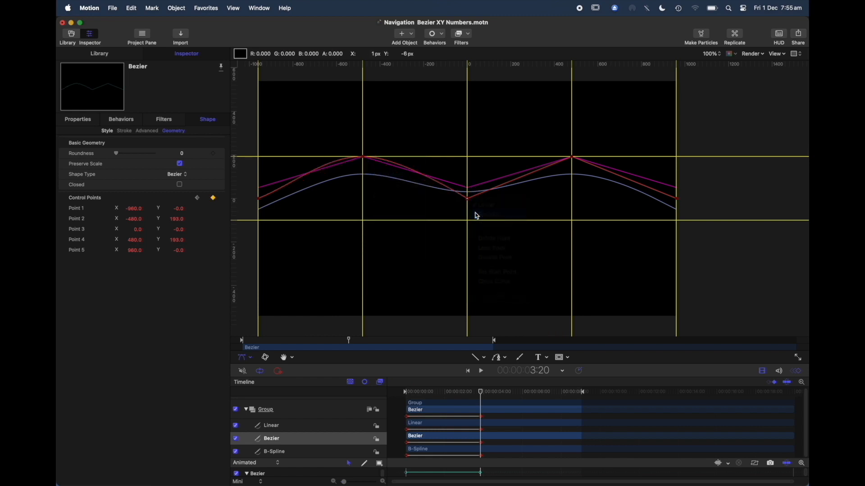
click(573, 158)
right_click(572, 158)
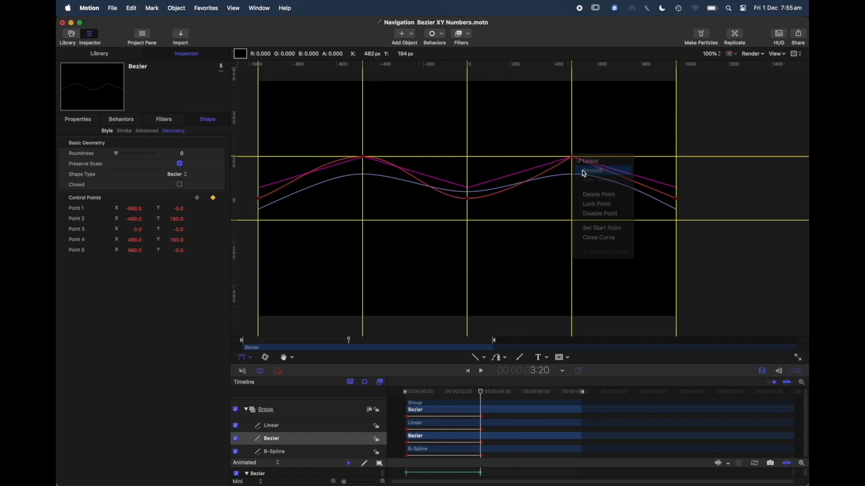
click(584, 173)
click(677, 199)
right_click(677, 199)
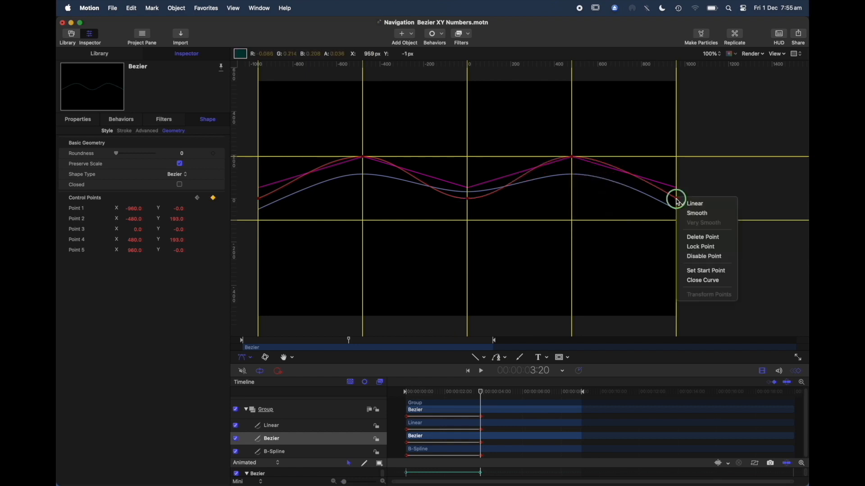
click(689, 213)
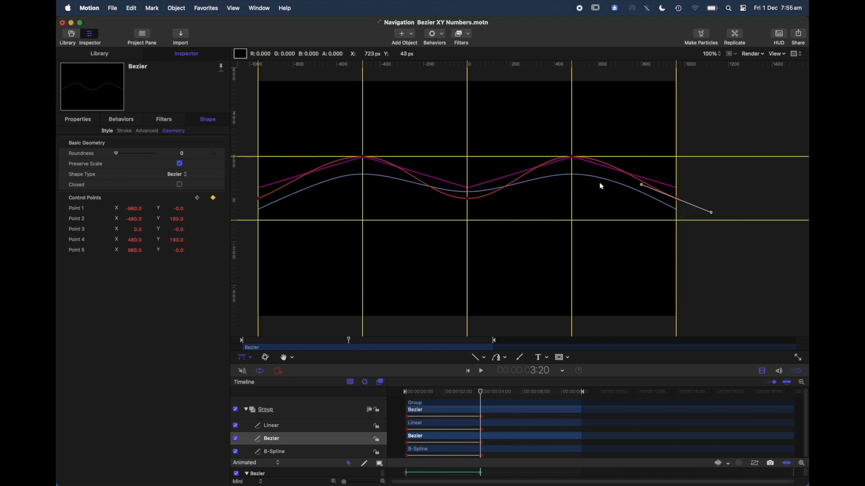
drag(481, 395, 400, 392)
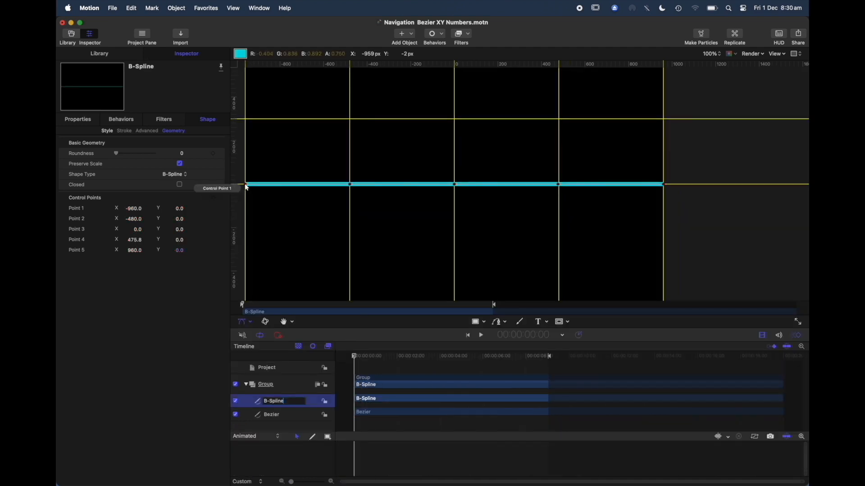
Examine the point options available for the B-Spline's Control Points 1 and 2.
right_click(246, 185)
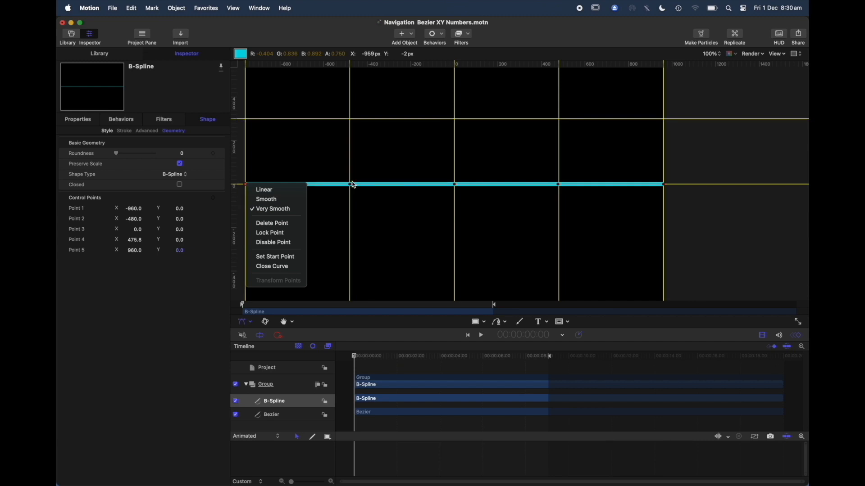
click(324, 235)
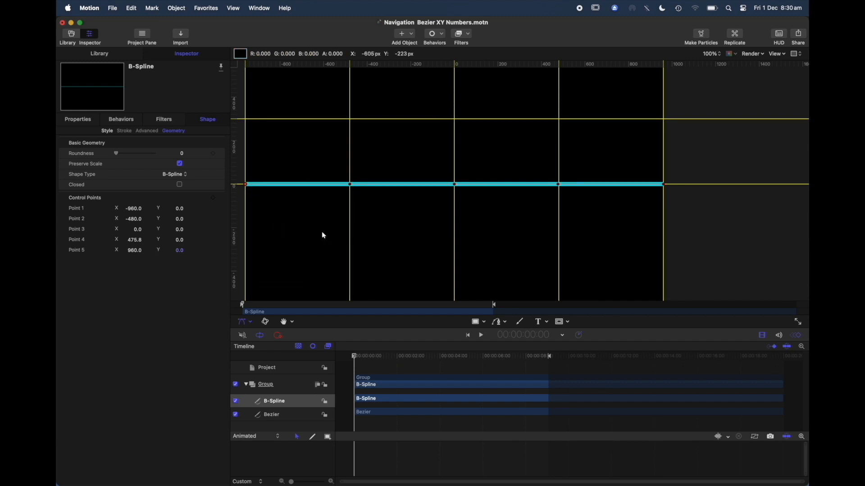
right_click(350, 185)
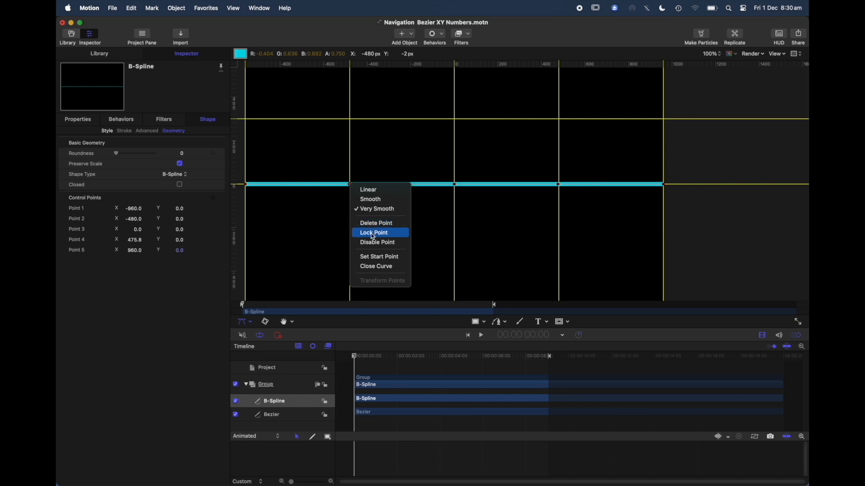
click(377, 243)
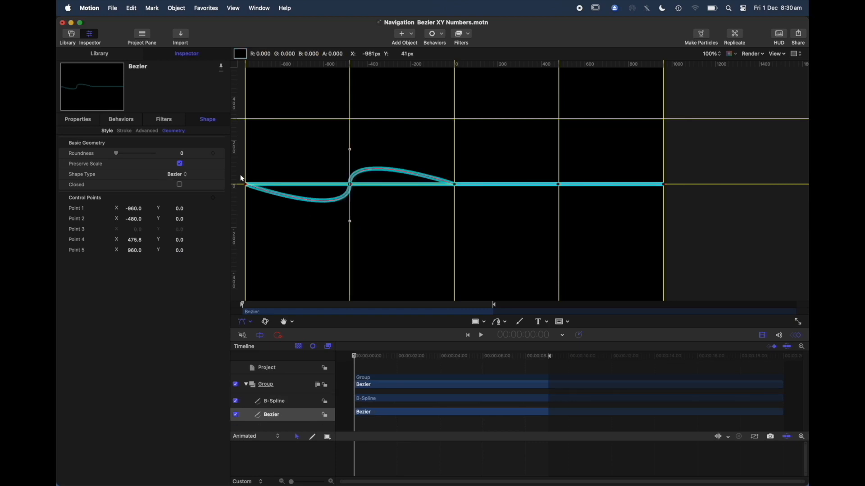
Change the Bezier line's Control Point 4 to Smooth and rotate its tangent handles to vertical, mirroring the curve at Control Point 2.
right_click(560, 187)
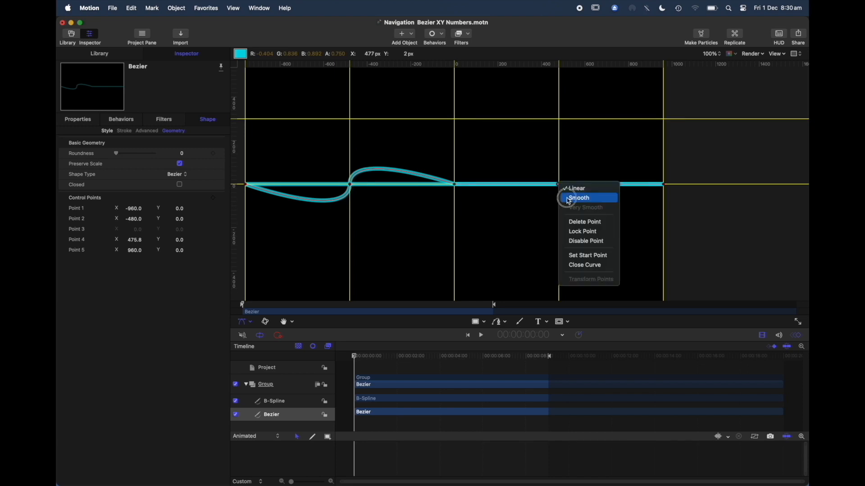
click(567, 195)
drag(594, 185, 560, 223)
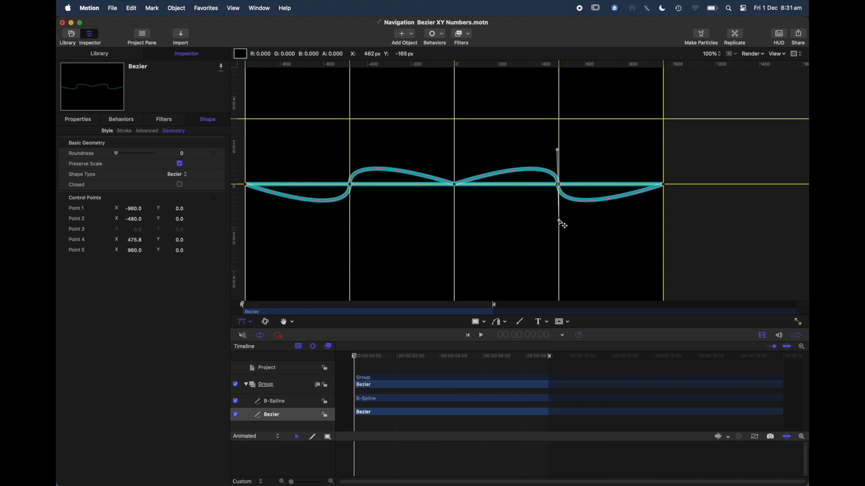
Lock the Bezier line's end points, Control Points 5 and 1.
click(665, 185)
right_click(665, 185)
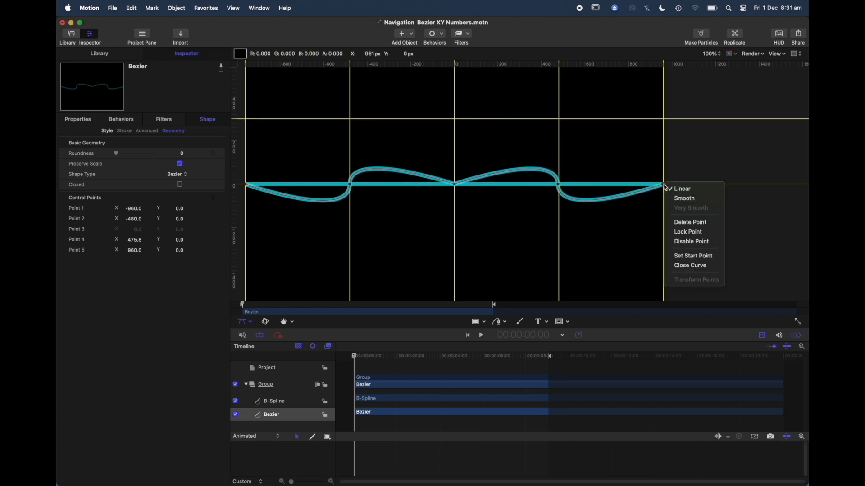
click(682, 234)
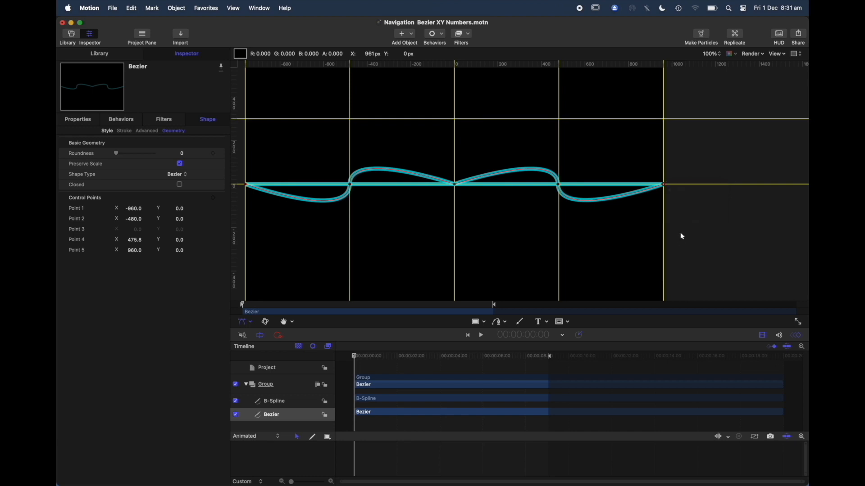
right_click(247, 186)
click(262, 233)
Add a keyframe for the Bezier line's control points at 0:00 and set Point 4's X to 480.
click(213, 198)
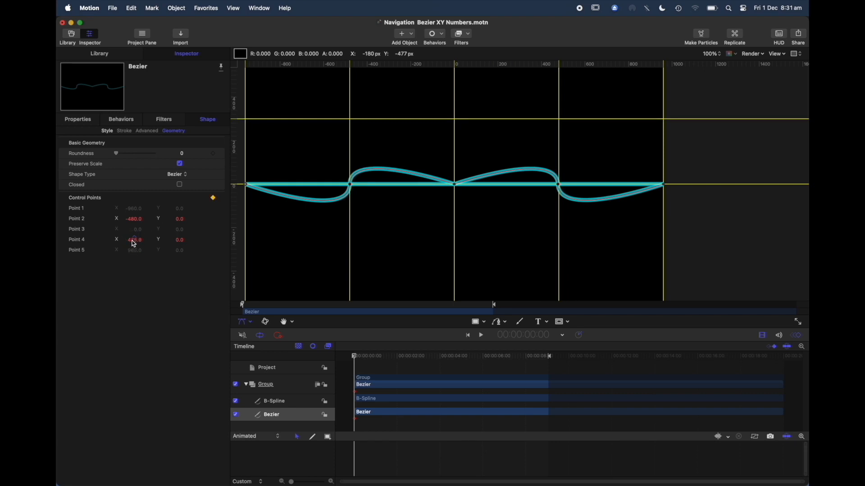
mouse_move(219, 202)
click(214, 198)
click(135, 245)
text(480)
key(Return)
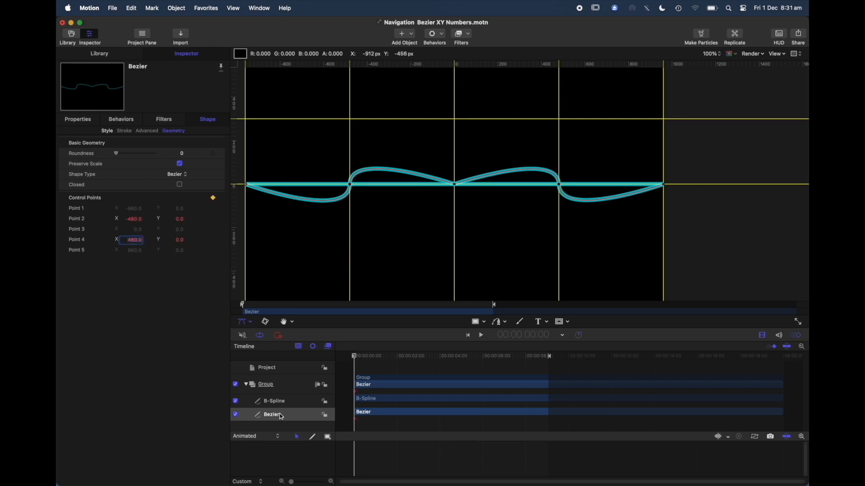
Set the B-Spline line's Point 4 X to 480 and add a keyframe for its control points at 0:00.
click(293, 405)
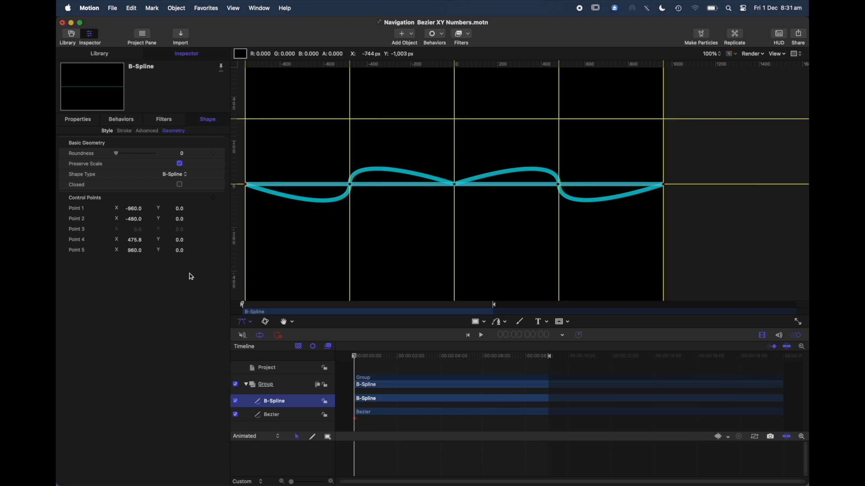
click(135, 241)
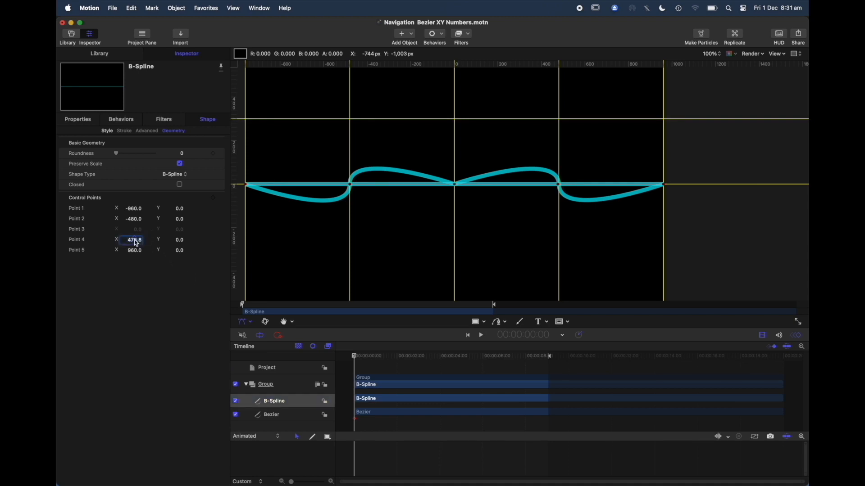
text(480)
key(Return)
click(196, 288)
click(213, 198)
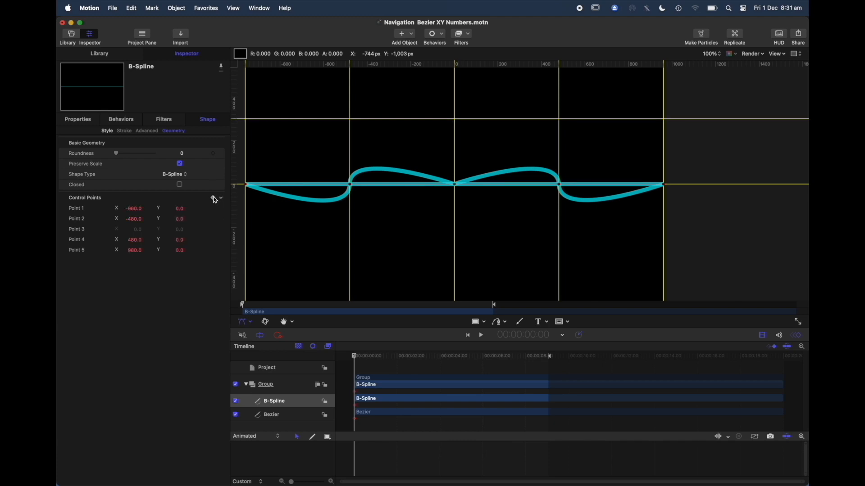
At 6:11, raise the Bezier line's Control Points 2 and 4 to the upper guide at Y 300.
click(293, 415)
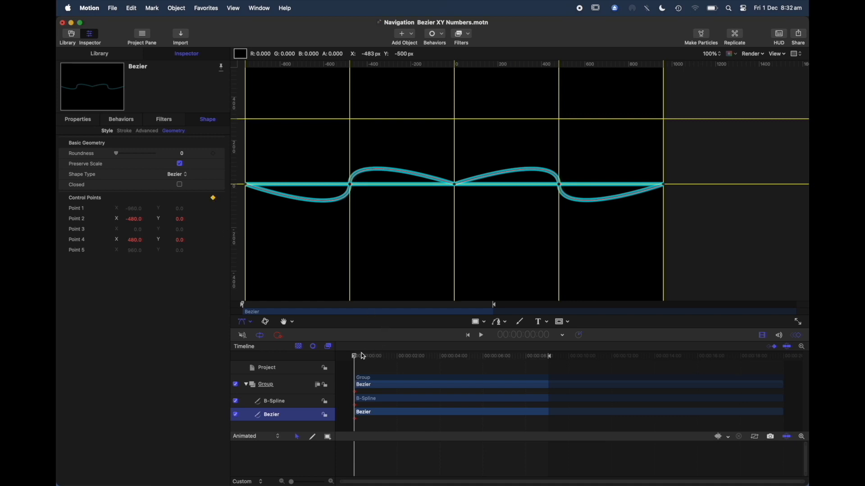
drag(356, 358, 494, 374)
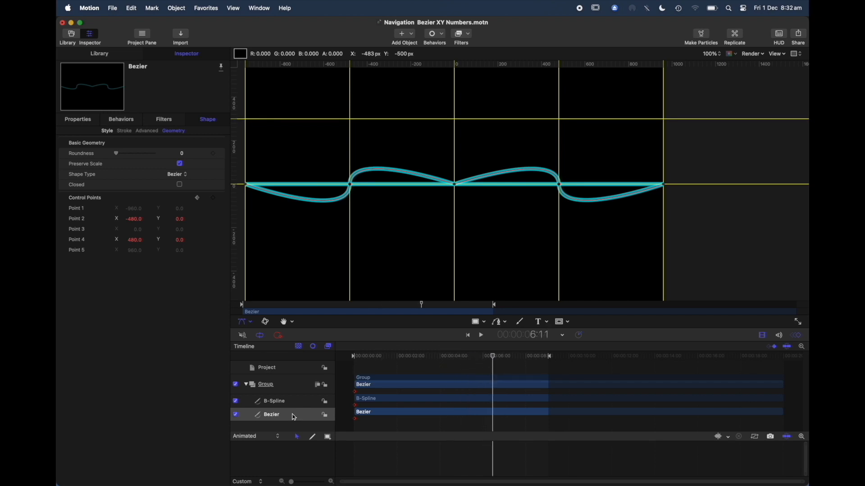
drag(350, 184, 351, 119)
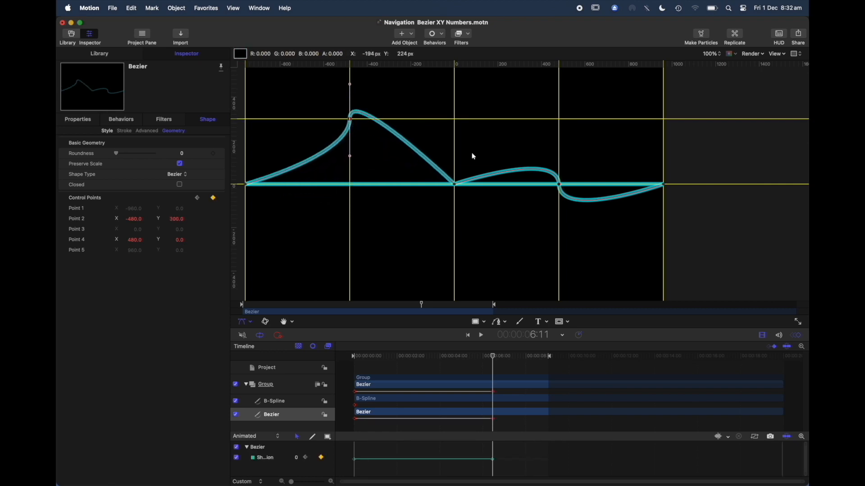
drag(560, 186, 561, 122)
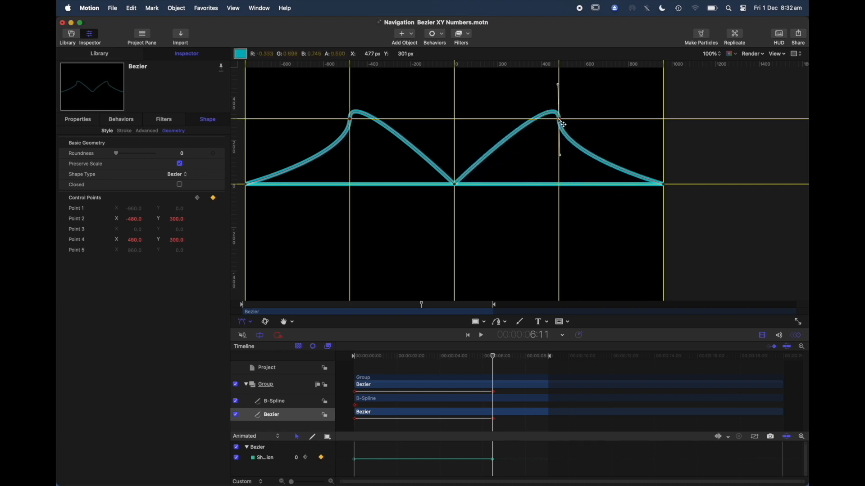
click(664, 184)
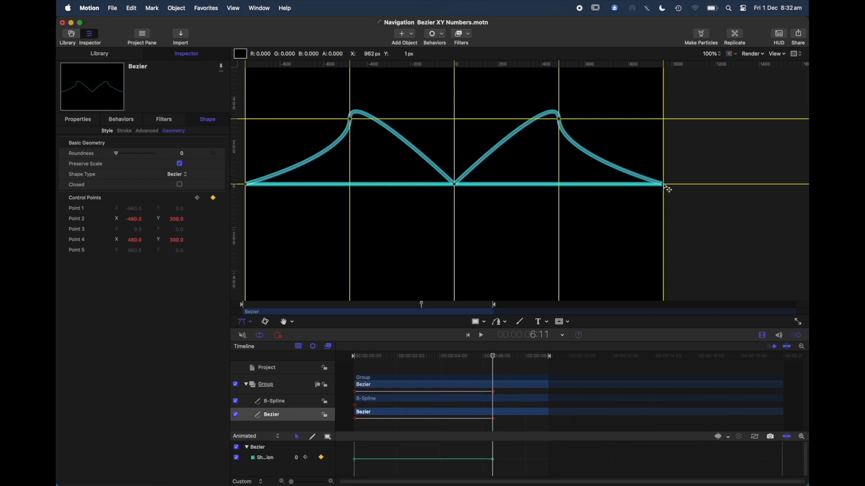
At 6:11, raise the B-Spline line's Control Points 2 and 4 to Y 300 on the upper guide.
click(293, 401)
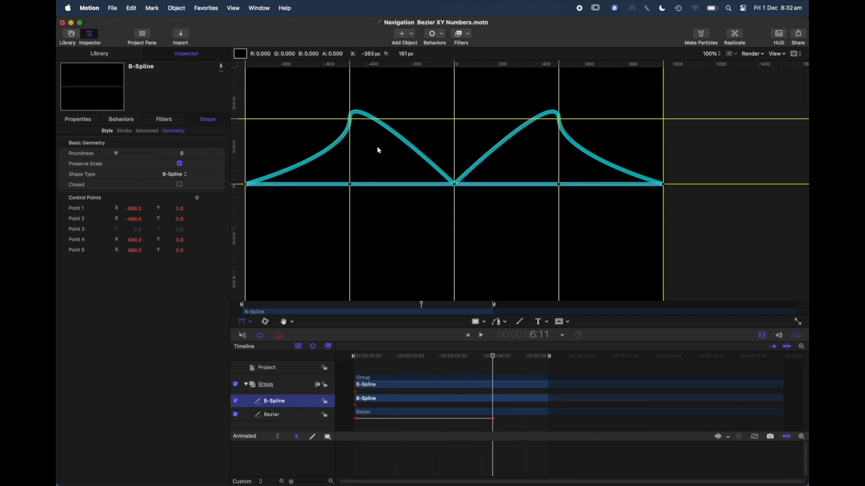
click(351, 185)
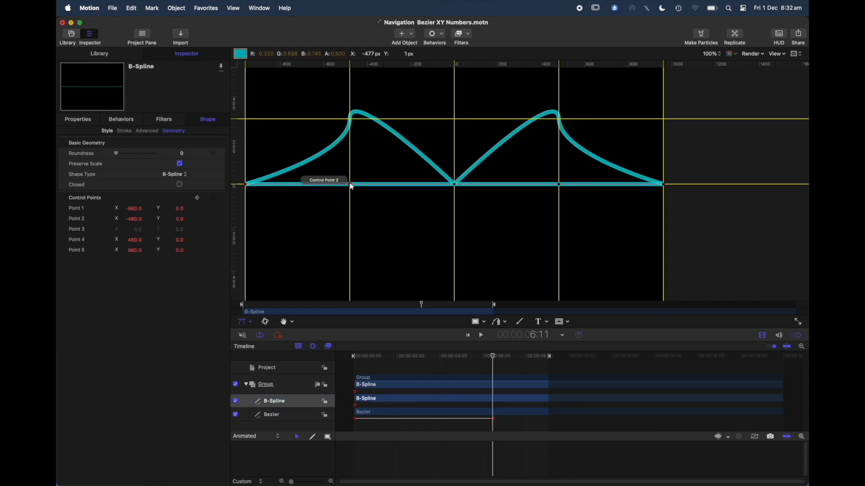
drag(352, 186, 351, 120)
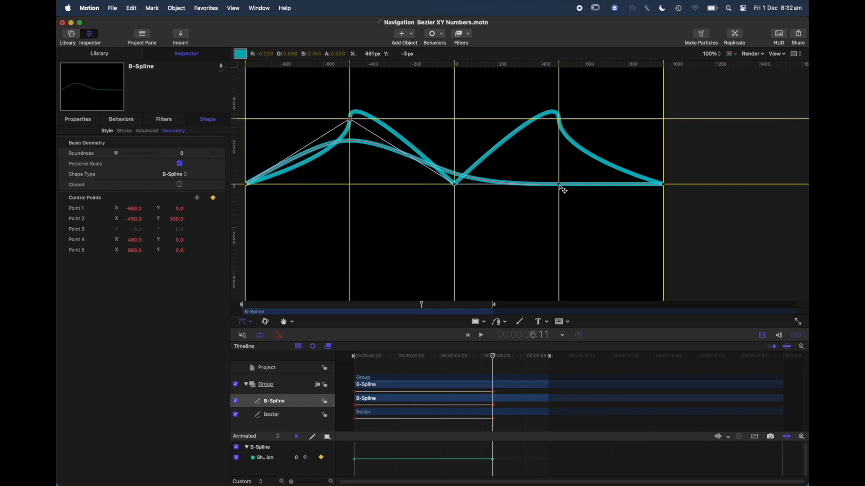
drag(561, 186, 562, 121)
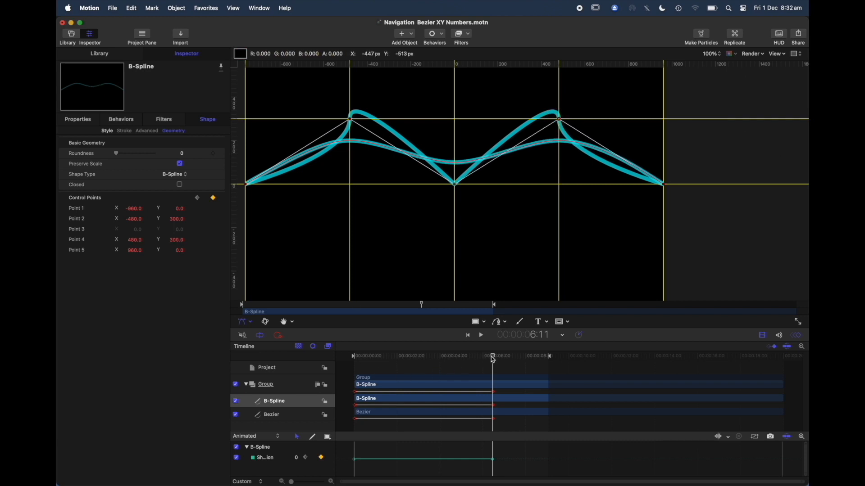
Play the animation from the start with nothing selected to compare the Bezier and B-Spline motion.
drag(492, 358, 348, 363)
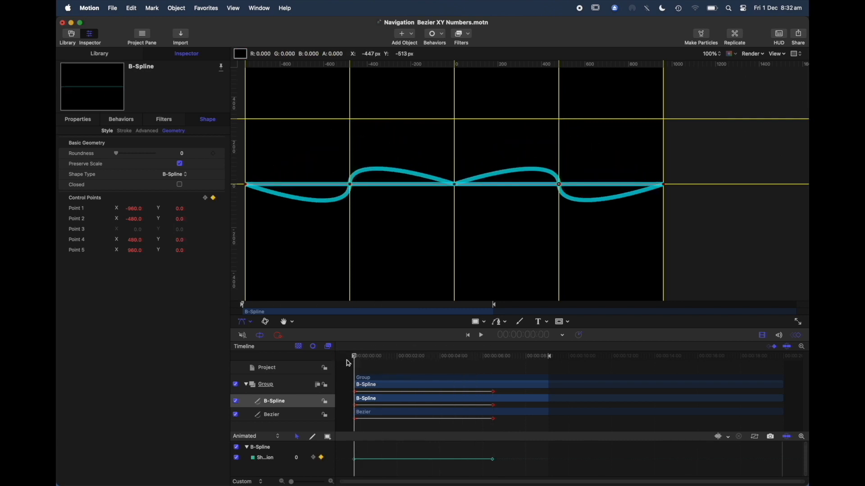
click(344, 416)
key(space)
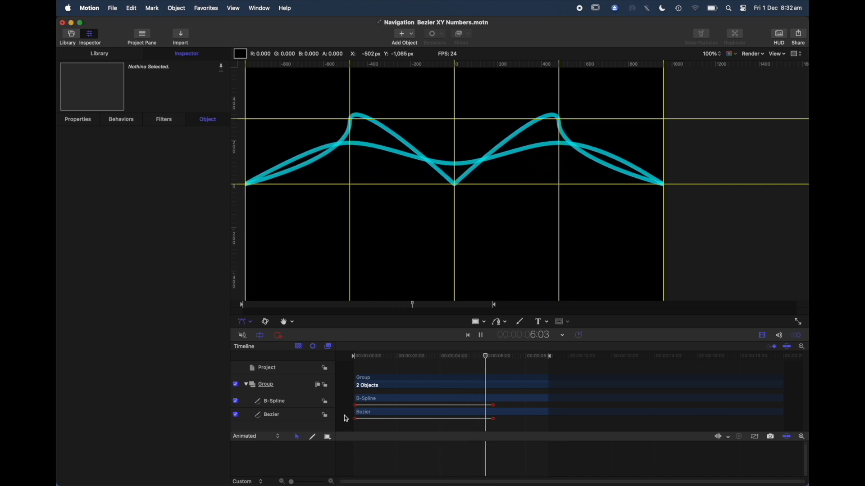
key(space)
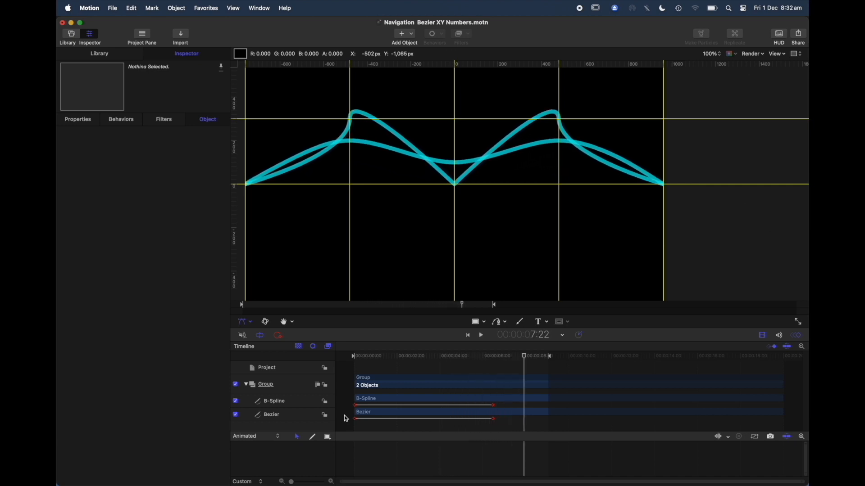